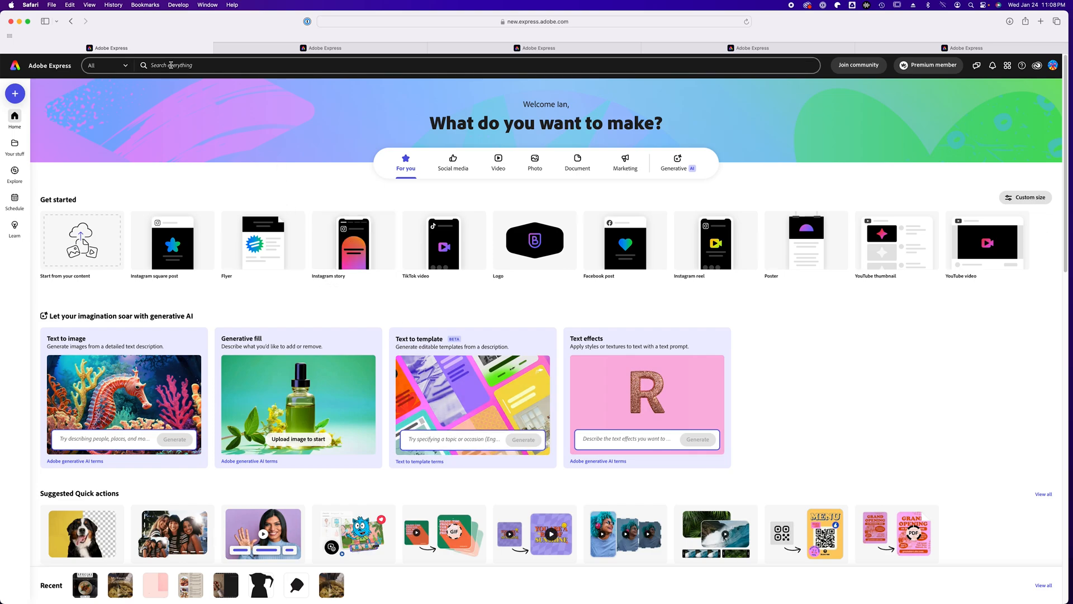
Step: Search all content for "italian restaurant"
left_click(261, 68)
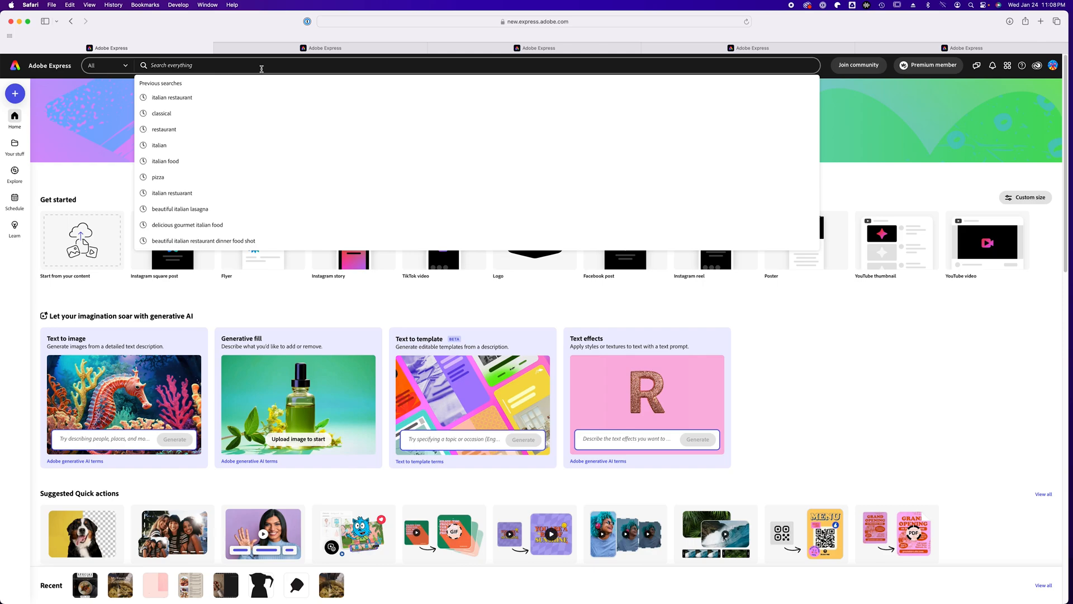
type("it")
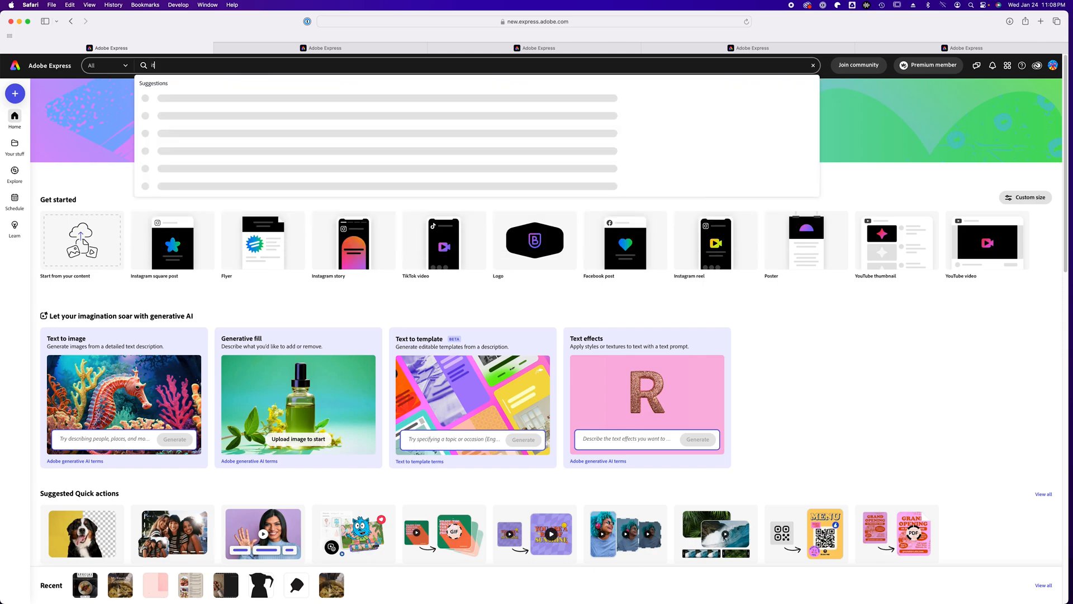
type("alian restauran")
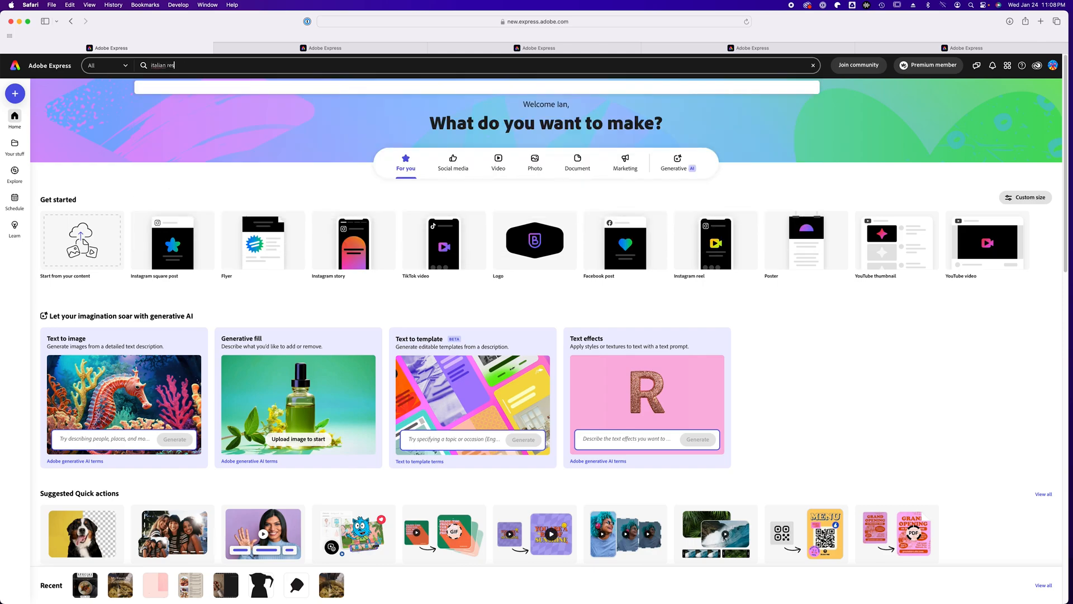
type("t")
key("Return")
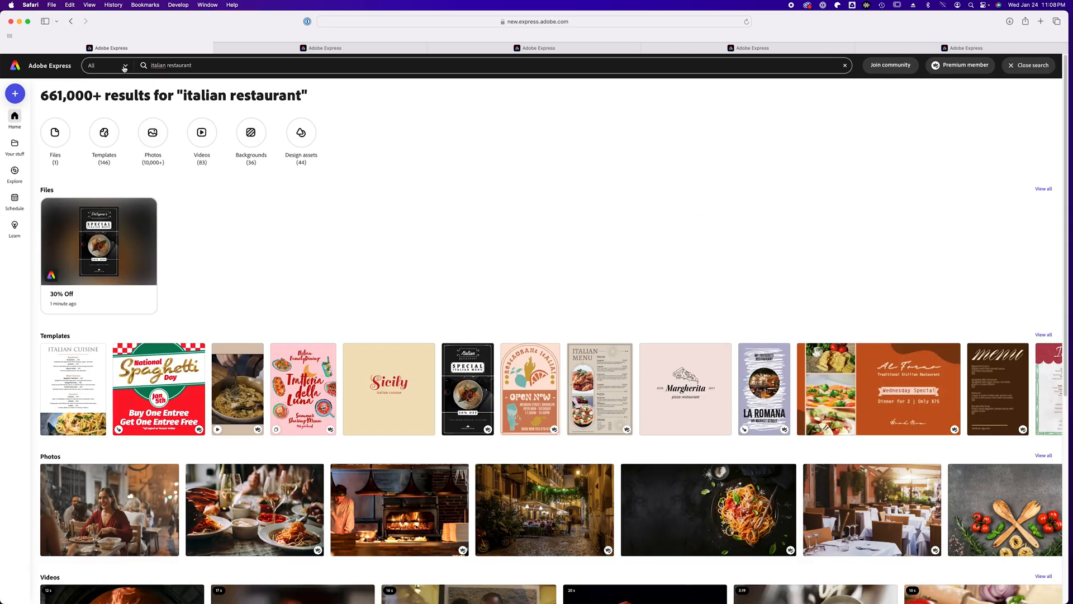
Step: Limit the search to templates and start customizing the black "Special Italian Menu" Instagram story template with 30% off
left_click(125, 66)
left_click(118, 108)
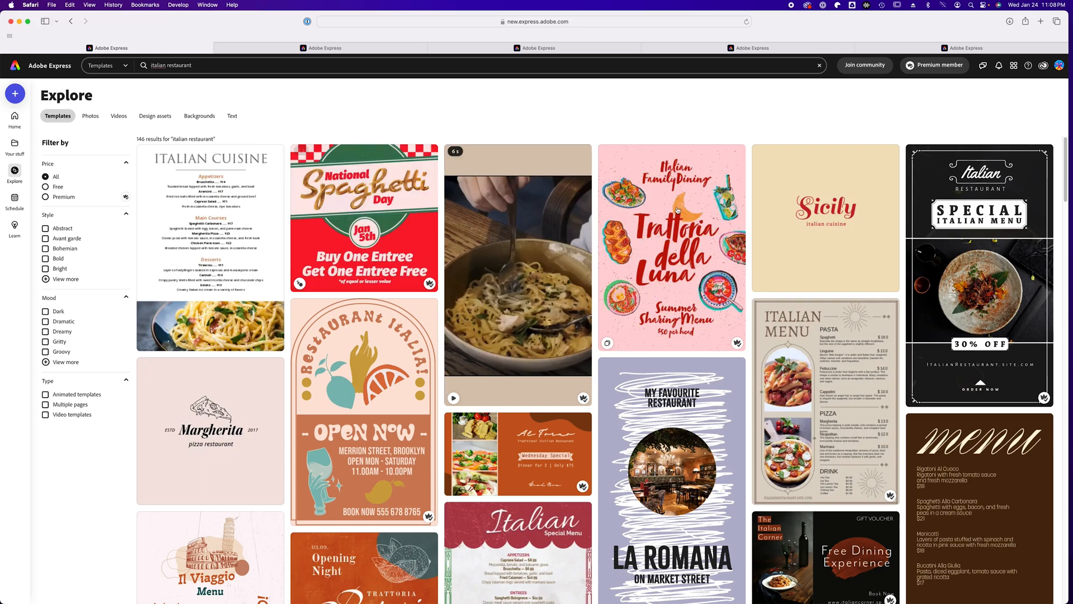
left_click(991, 208)
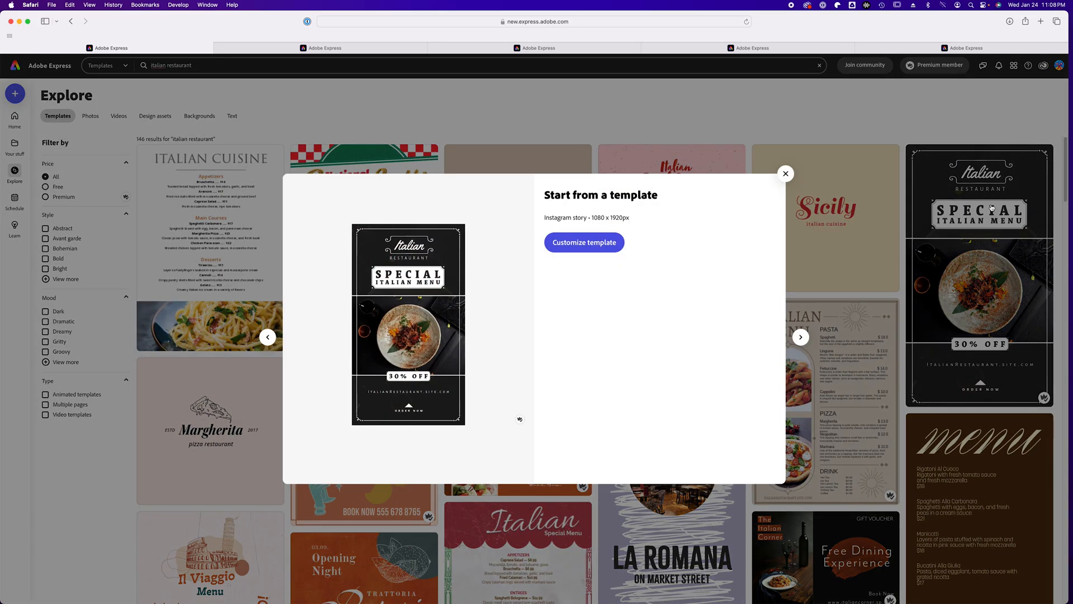
left_click(608, 241)
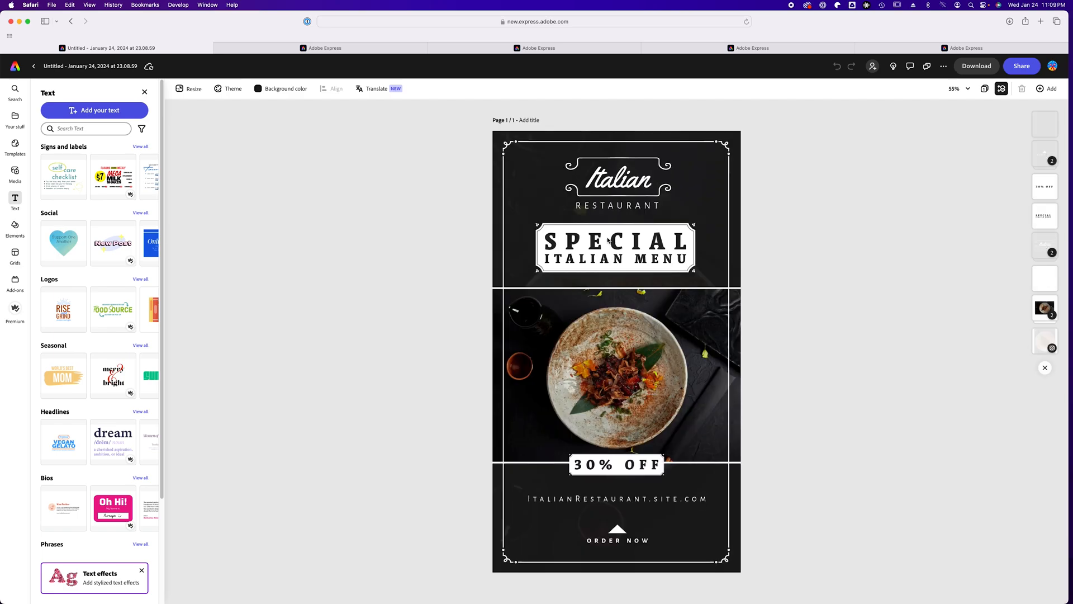
Step: Rename the untitled document as "Discount Menu"
left_click(85, 68)
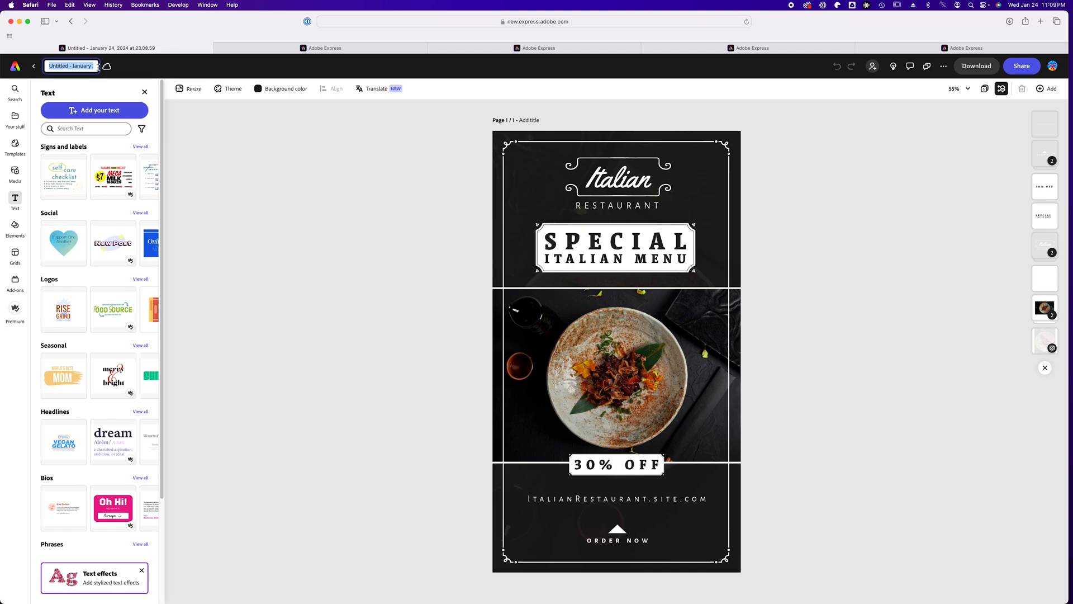
type("Discount Menu")
key("Return")
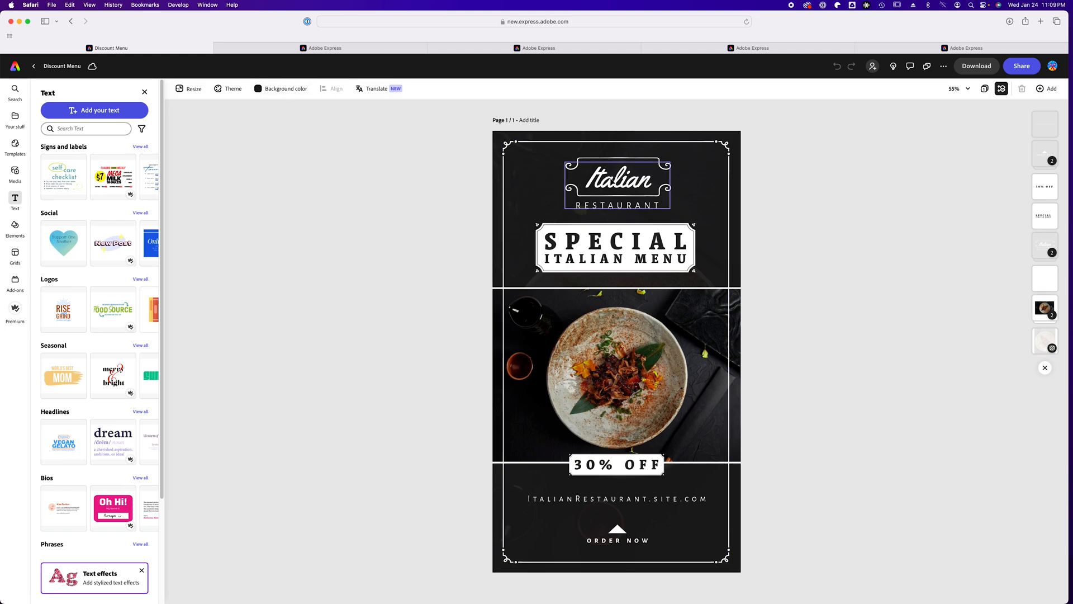
Step: Replace the word "Italian" in the framed restaurant heading with "DiCaprio's"
left_click(612, 180)
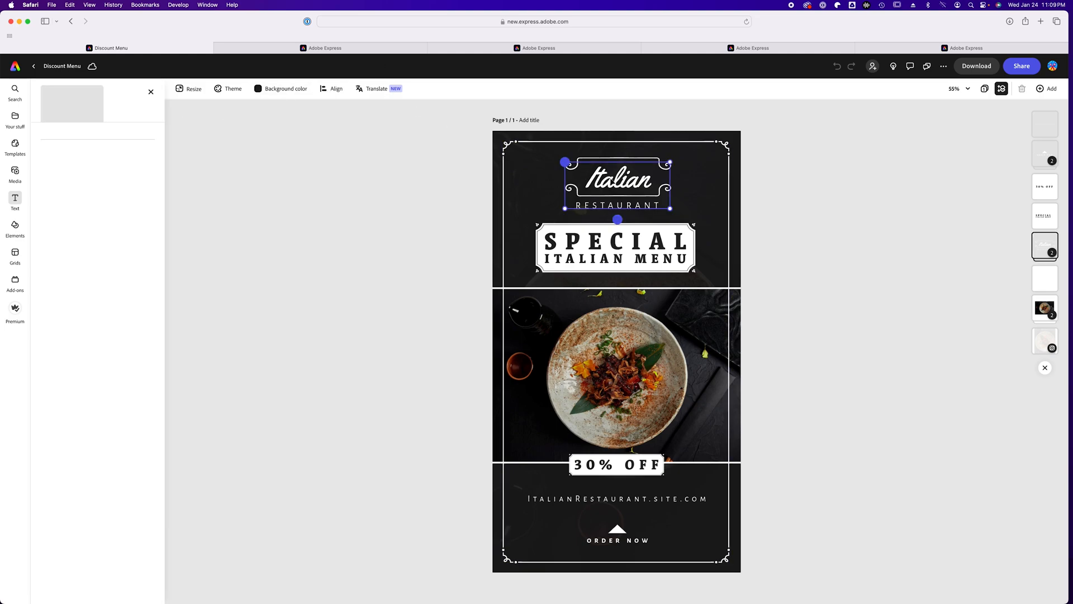
double_click(608, 183)
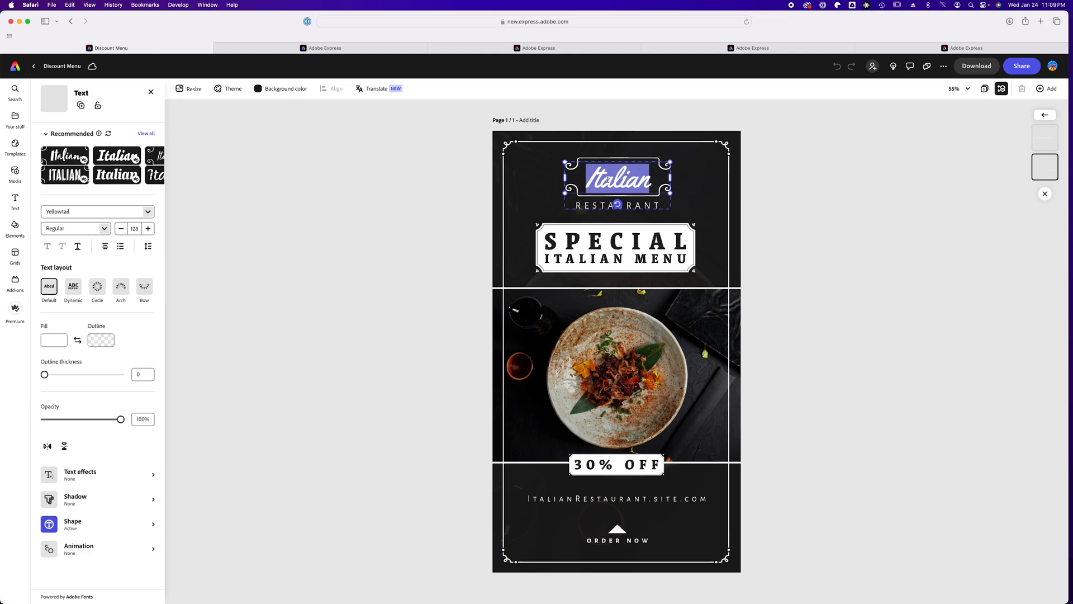
type("DiCapri")
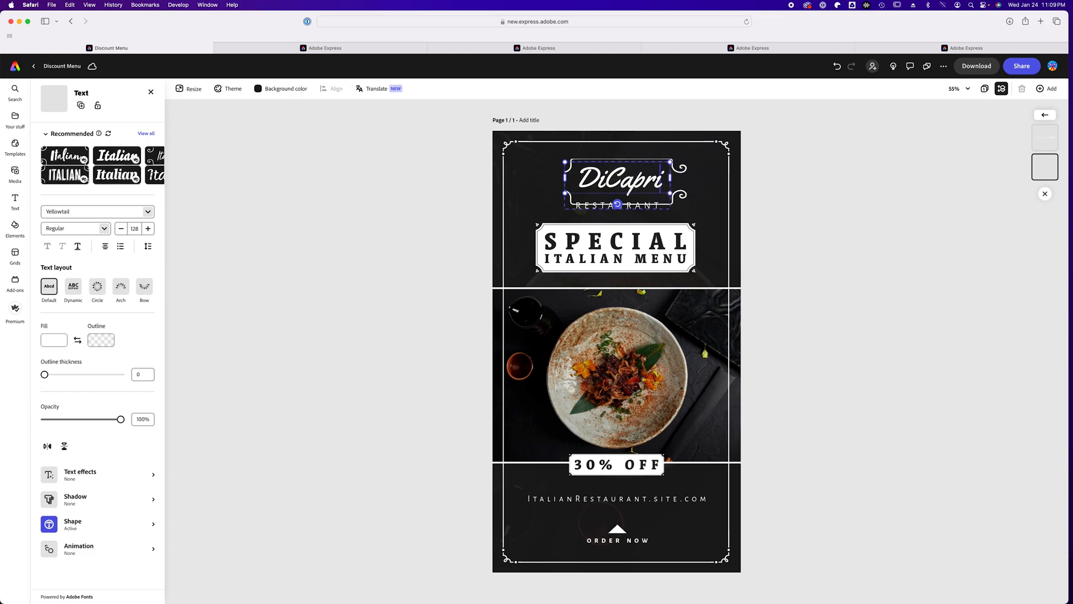
type("o's")
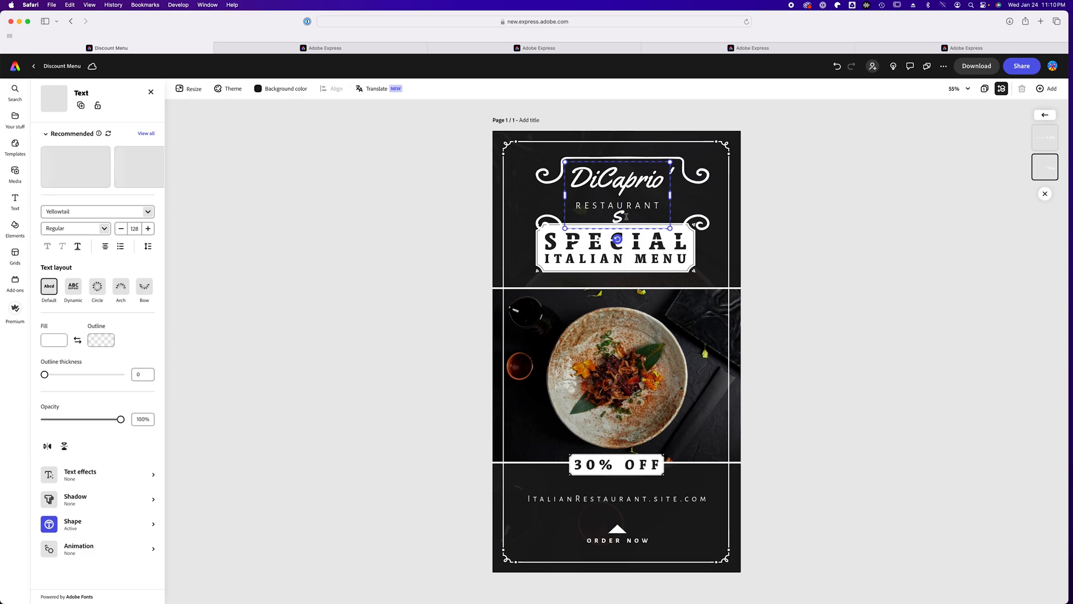
Step: Reduce the font size of the whole "DiCaprio's" heading to 110
left_click_drag(623, 219, 554, 175)
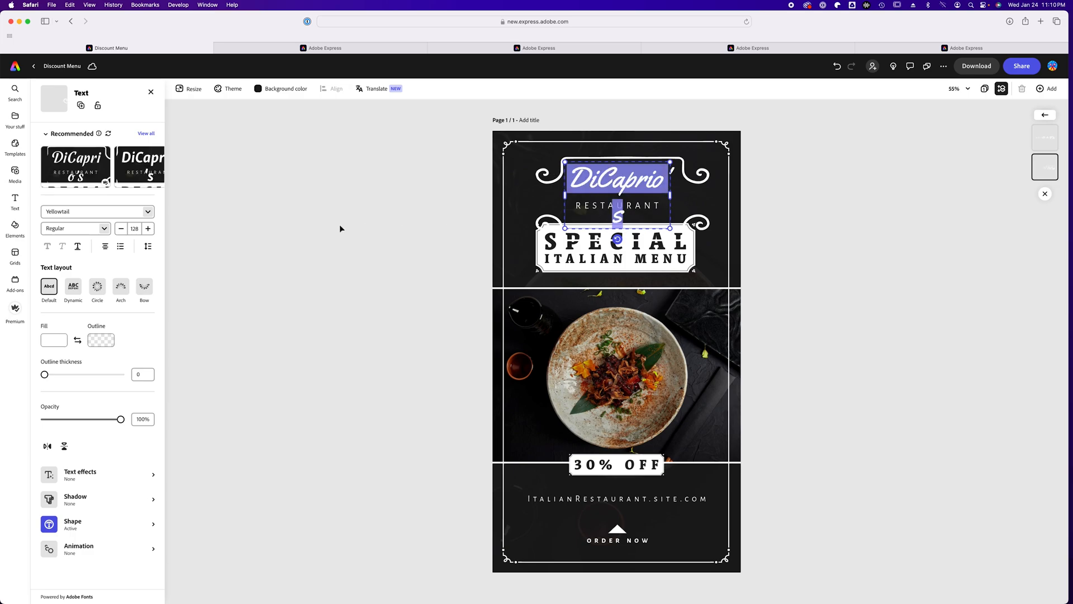
left_click(121, 229)
left_click(121, 229)
left_click(121, 229)
left_click(121, 228)
left_click(122, 229)
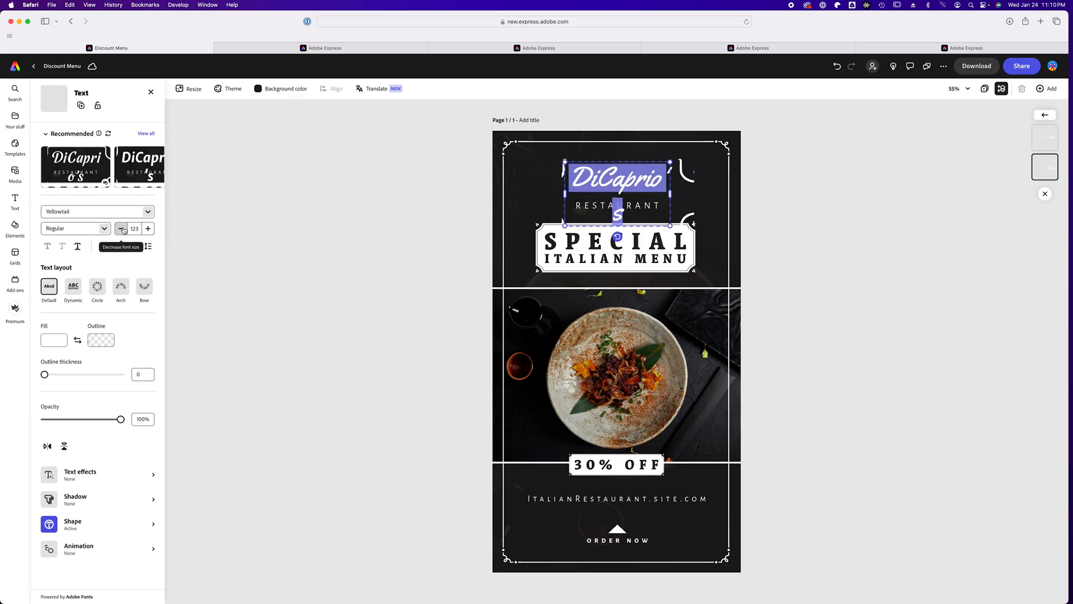
left_click(121, 228)
left_click(122, 229)
left_click(122, 229)
left_click(122, 228)
left_click(122, 229)
left_click(122, 228)
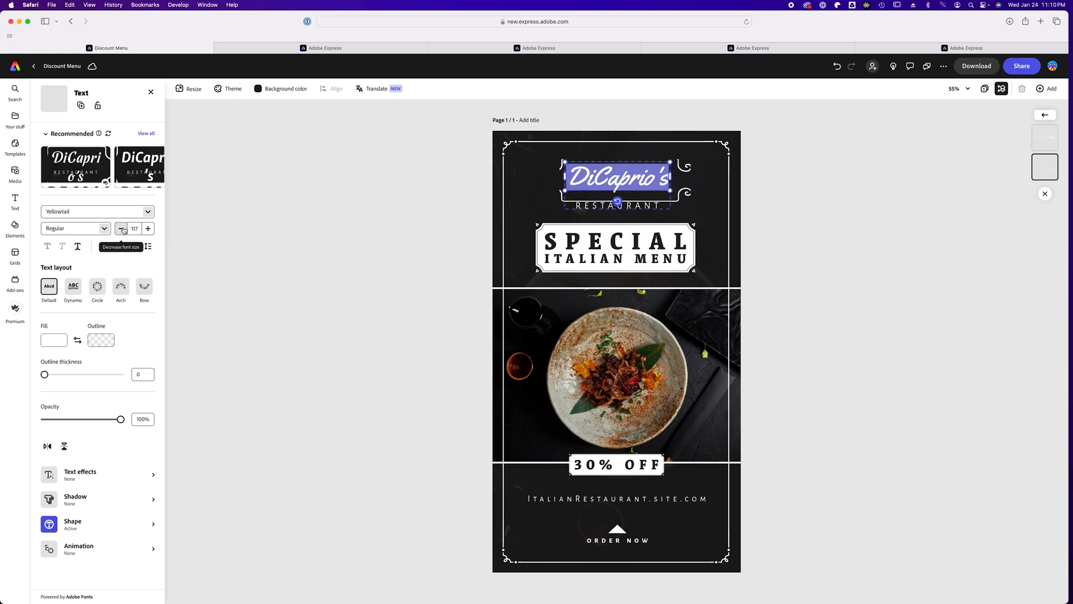
left_click(122, 228)
left_click(122, 229)
left_click(121, 228)
left_click(122, 229)
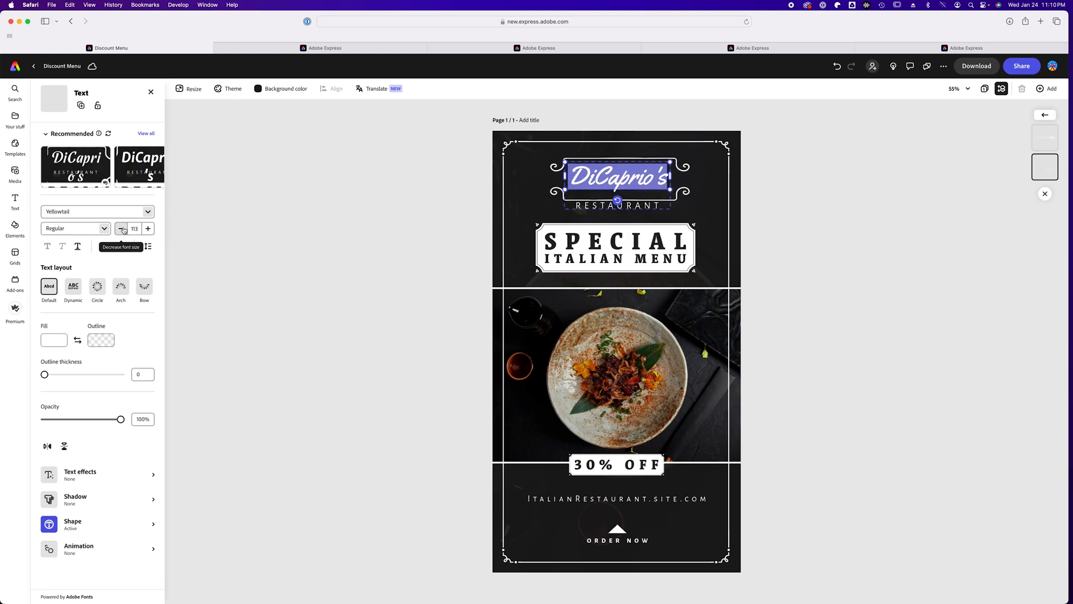
left_click(122, 229)
left_click(122, 229)
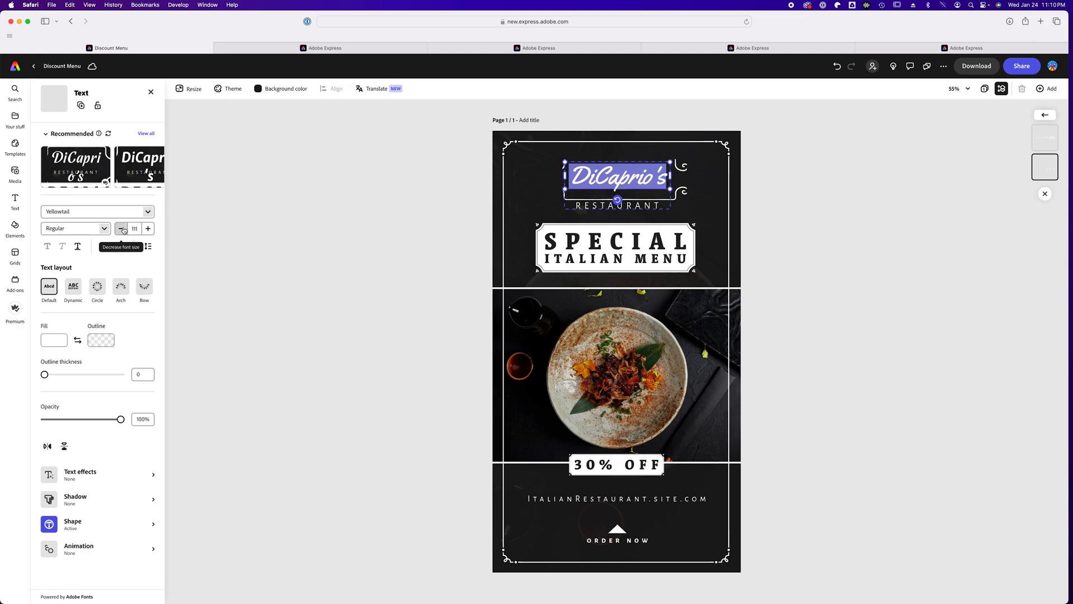
left_click(122, 229)
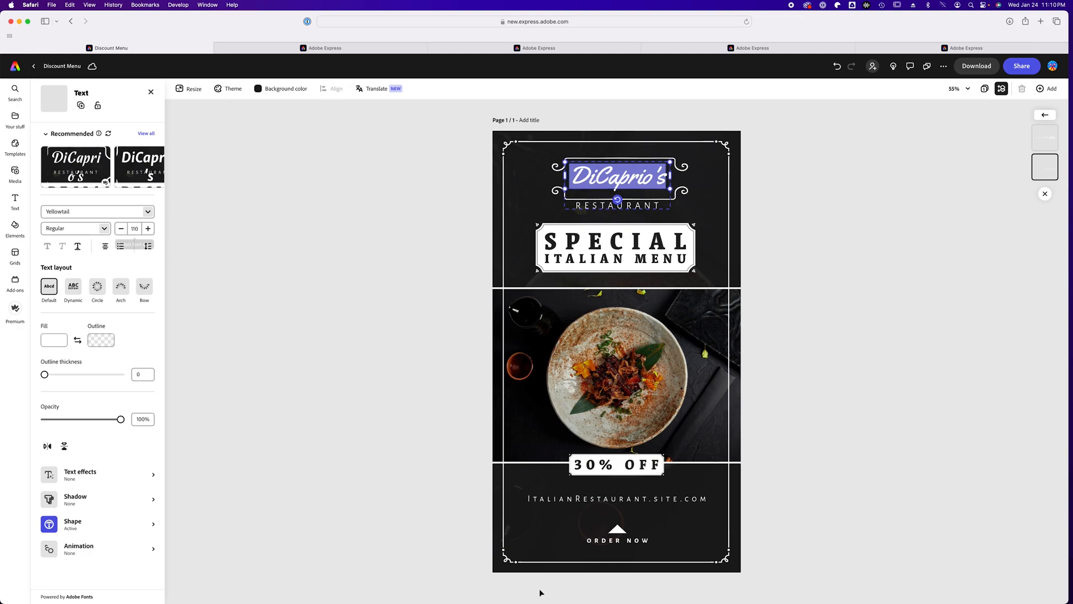
Step: Change the web address below the 30% off label to "IanDiCaprios.com", keeping the .com ending
double_click(588, 499)
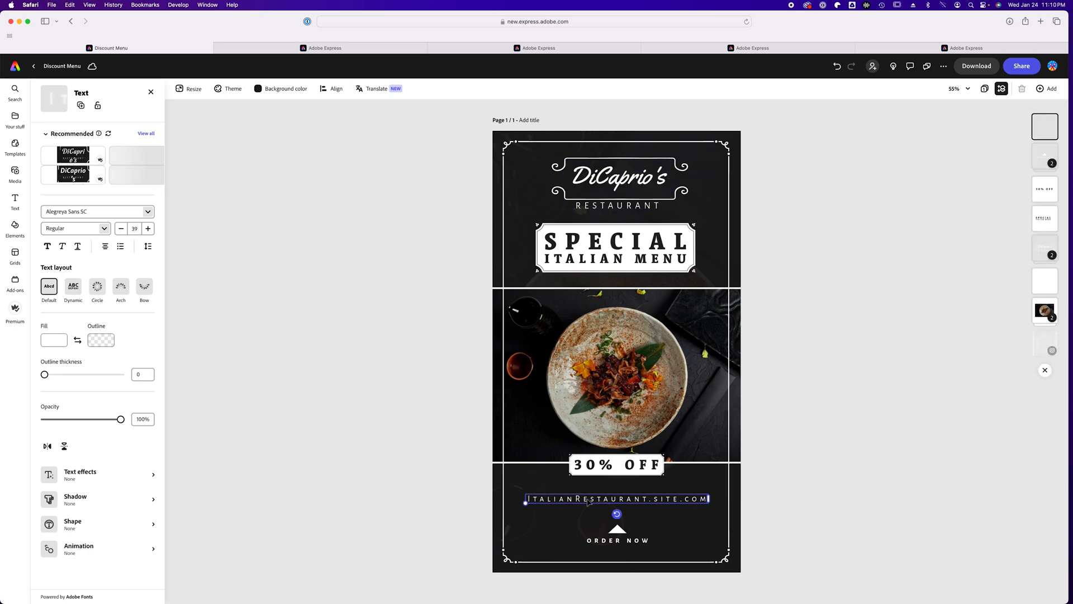
left_click(643, 499)
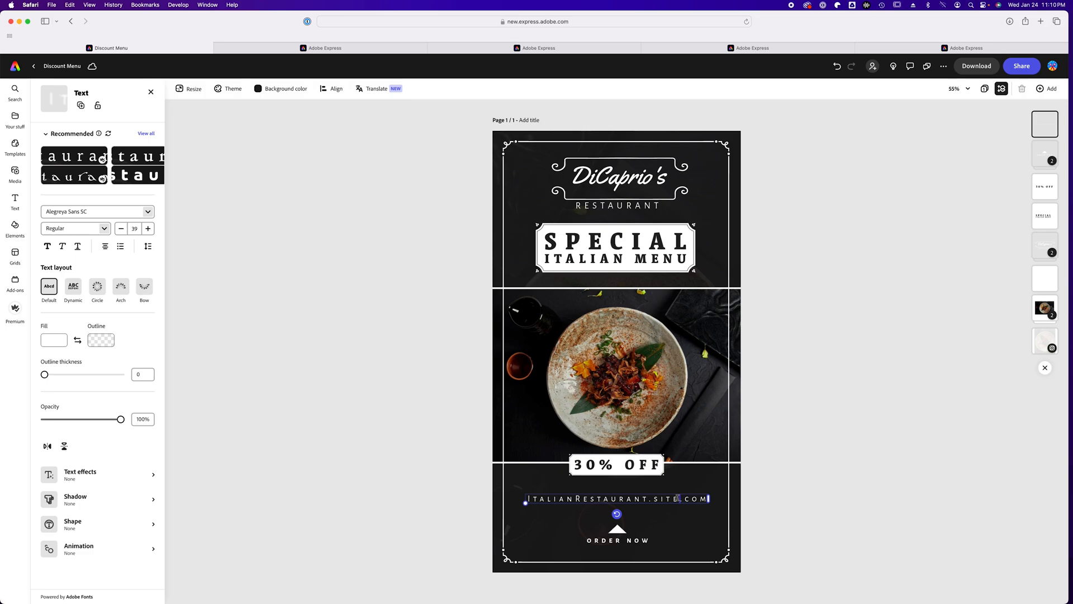
left_click_drag(678, 499, 510, 496)
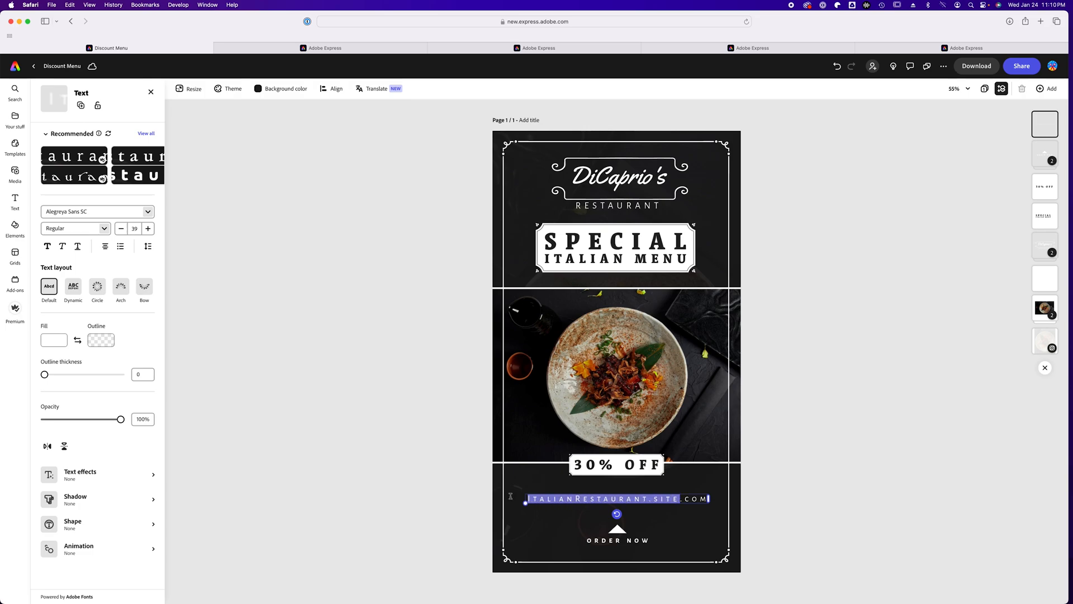
type("I")
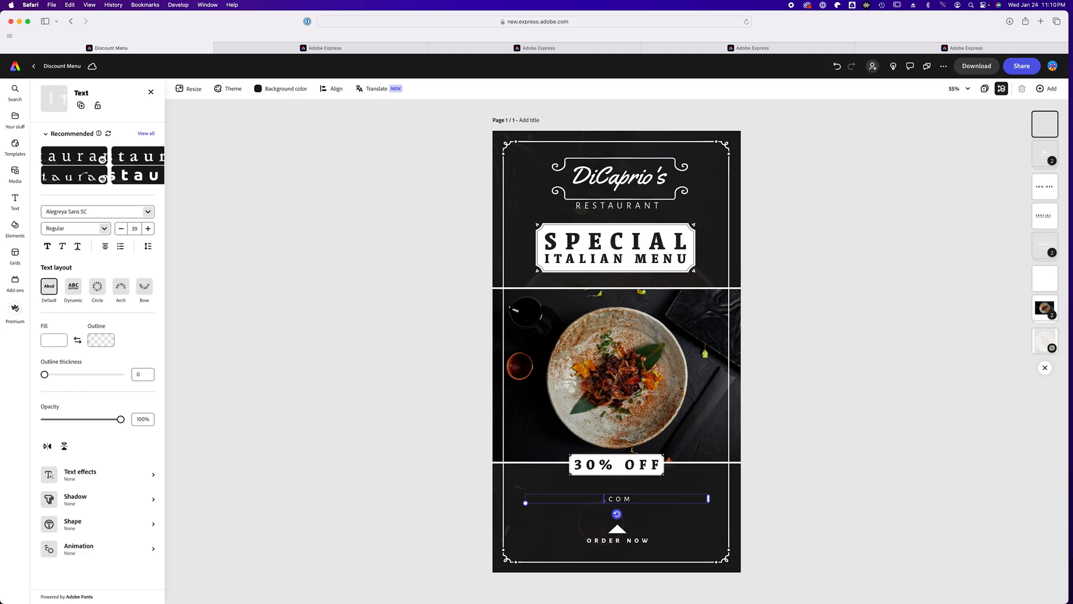
type("AnDiCaprios")
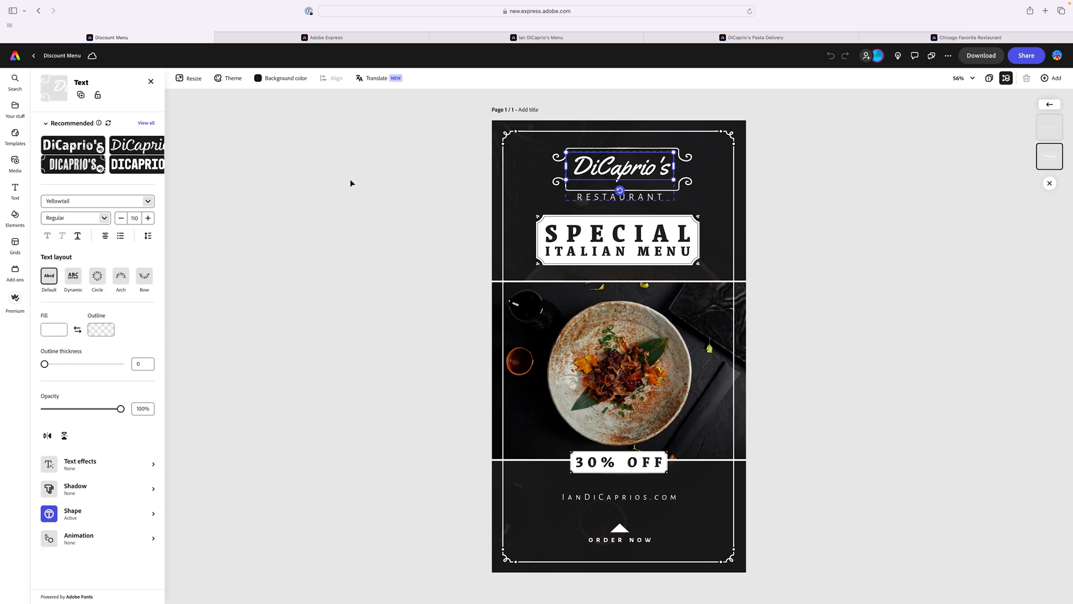
Step: Switch to the other Adobe Express tab and duplicate the Discount Menu file from the stored files as "Discount Menu IG"
left_click(338, 39)
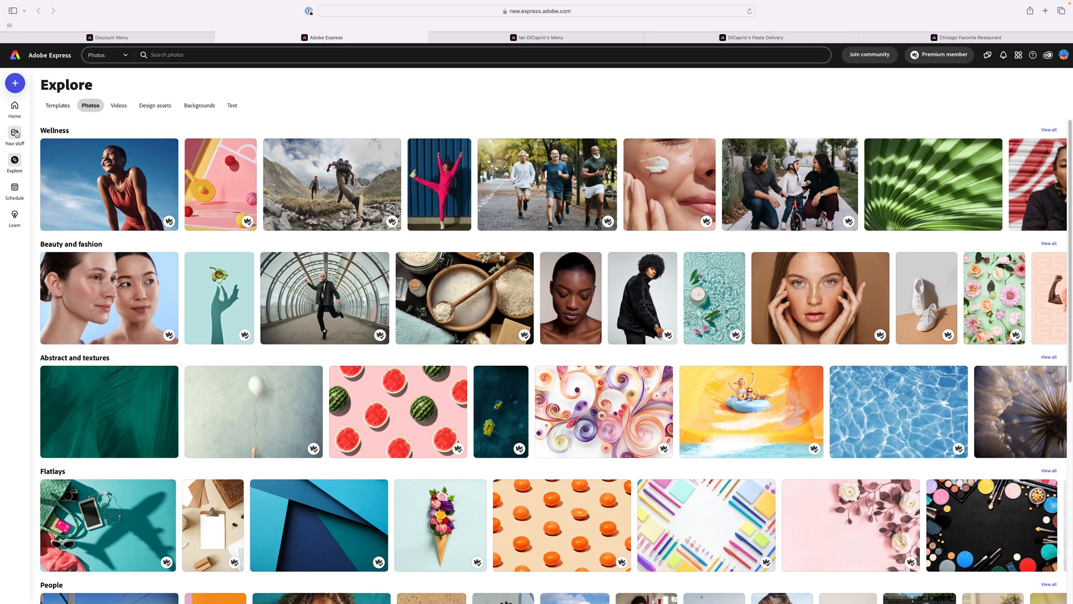
left_click(15, 134)
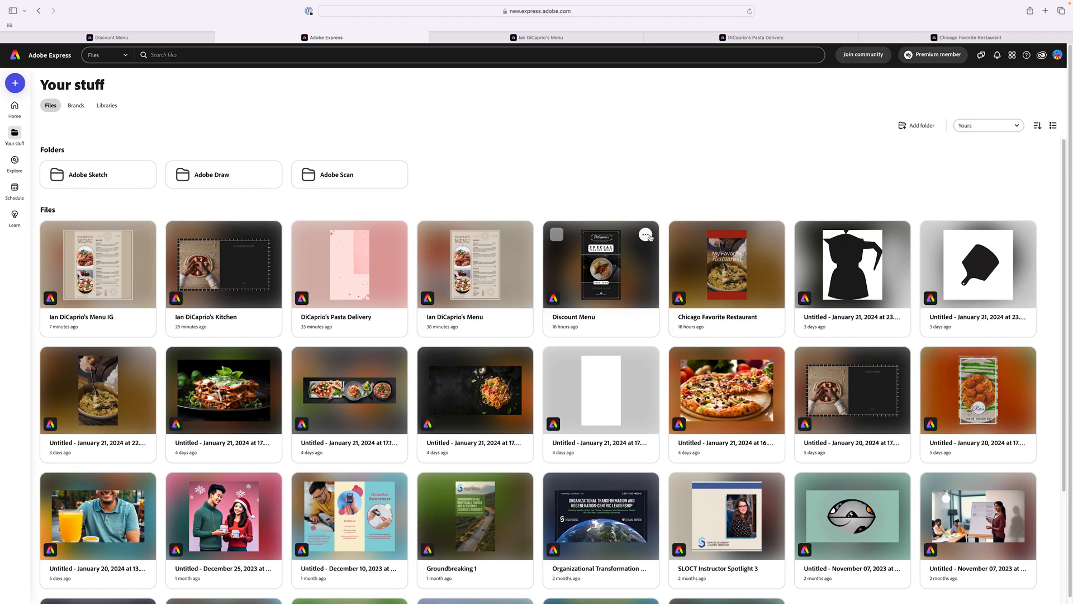
left_click(648, 235)
left_click(647, 235)
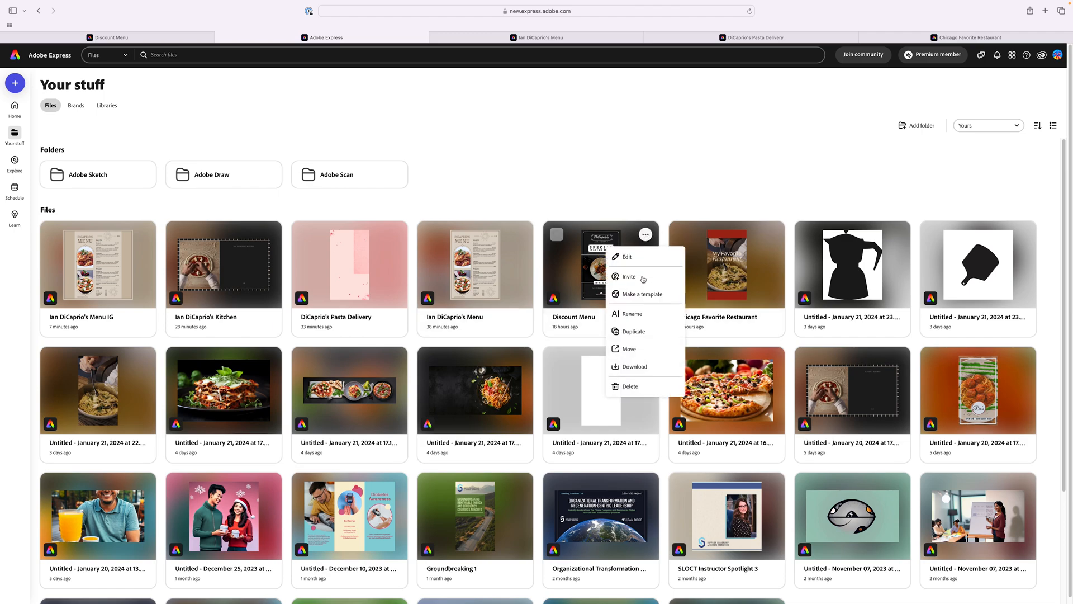
left_click(641, 334)
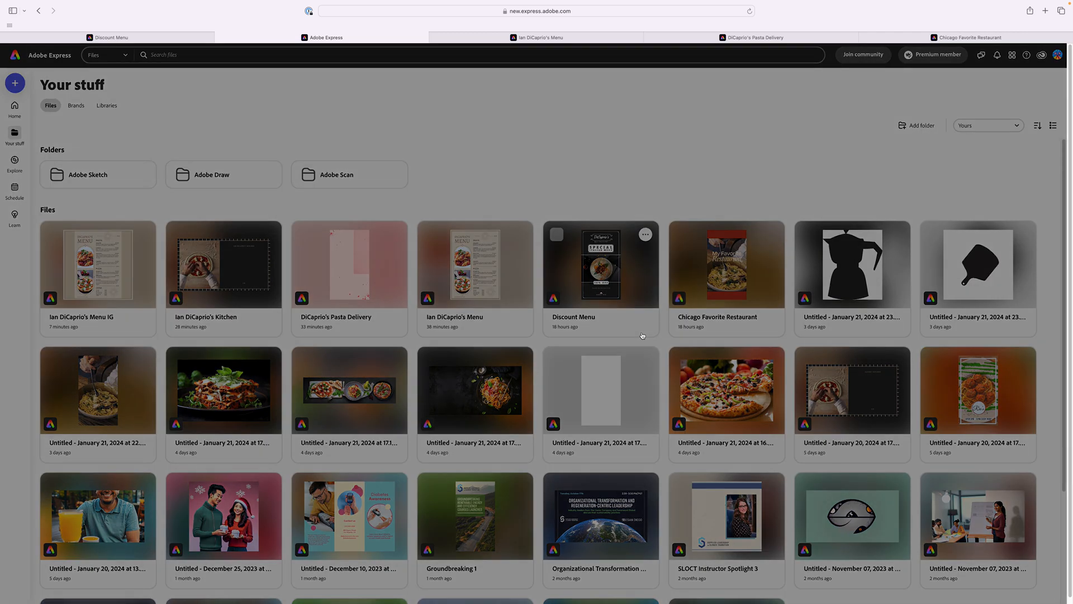
left_click(581, 321)
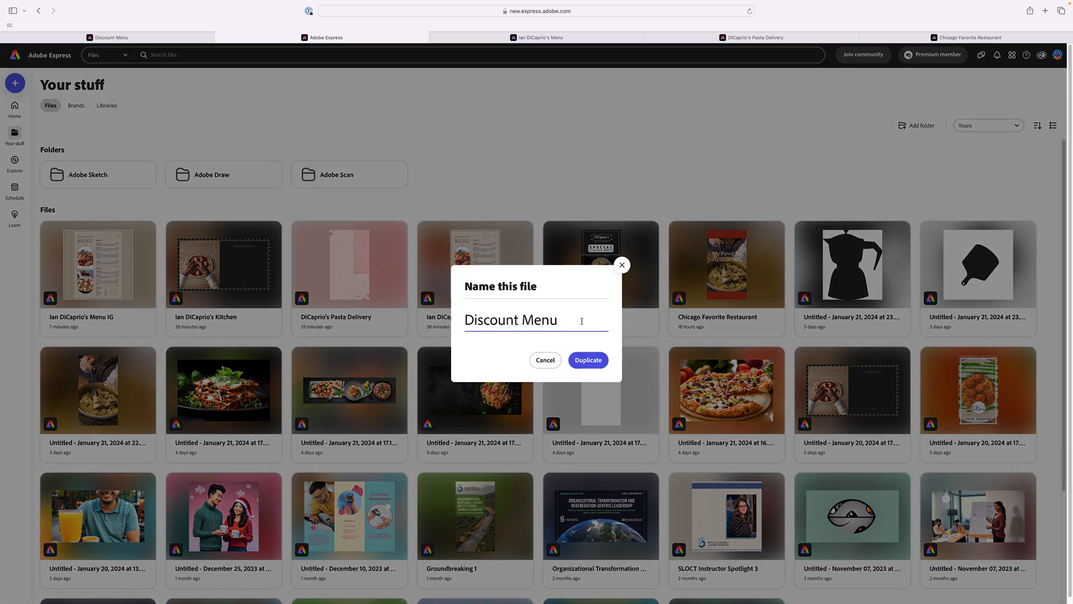
type("IG")
left_click(583, 364)
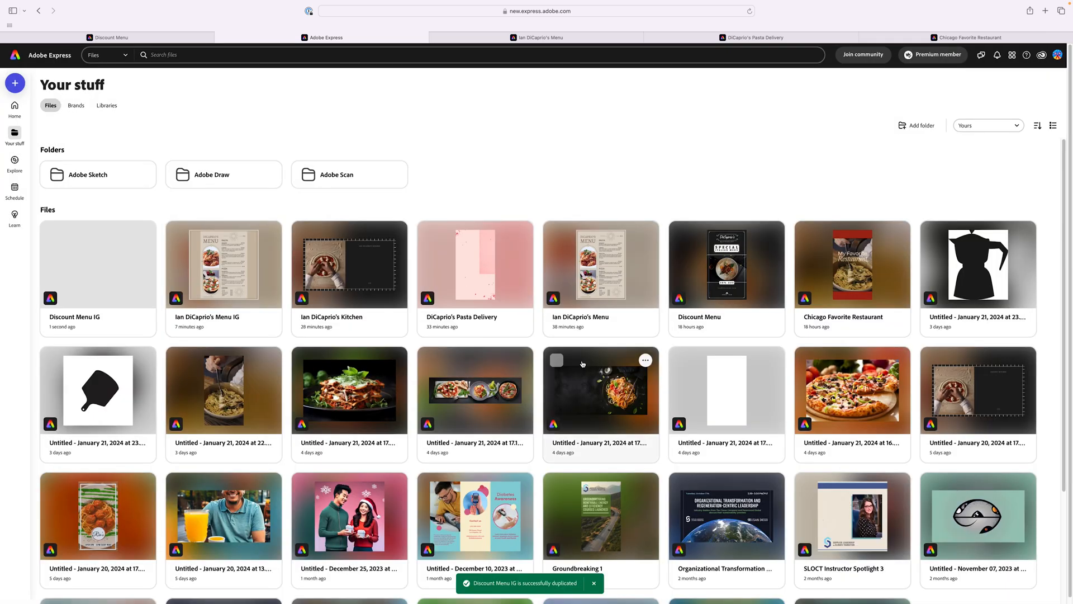
Step: Open the Discount Menu IG copy and resize its page to a custom width of 1920 px
left_click(108, 261)
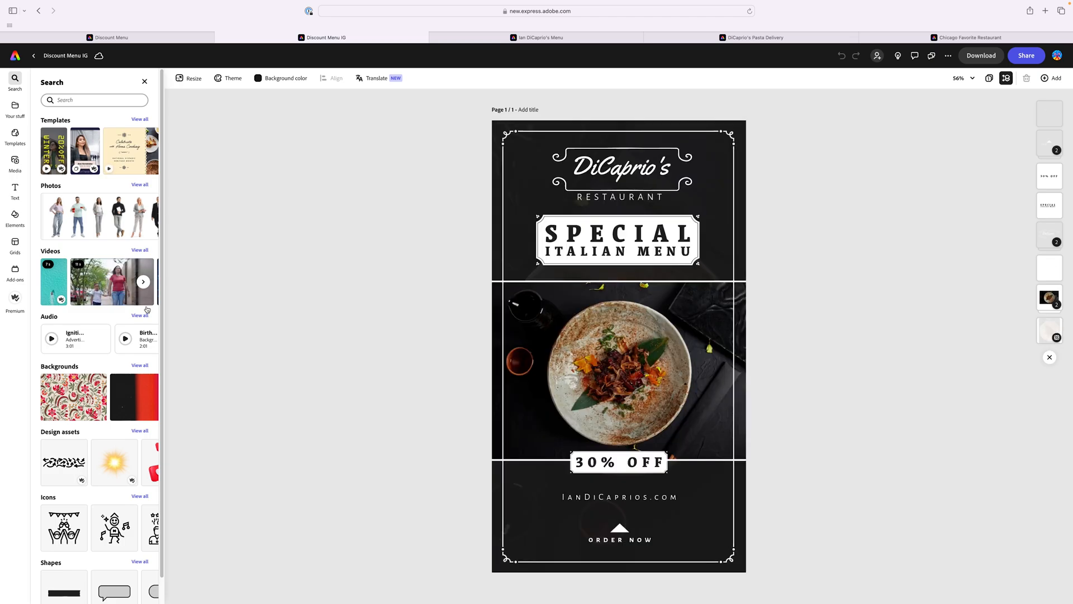
left_click(193, 78)
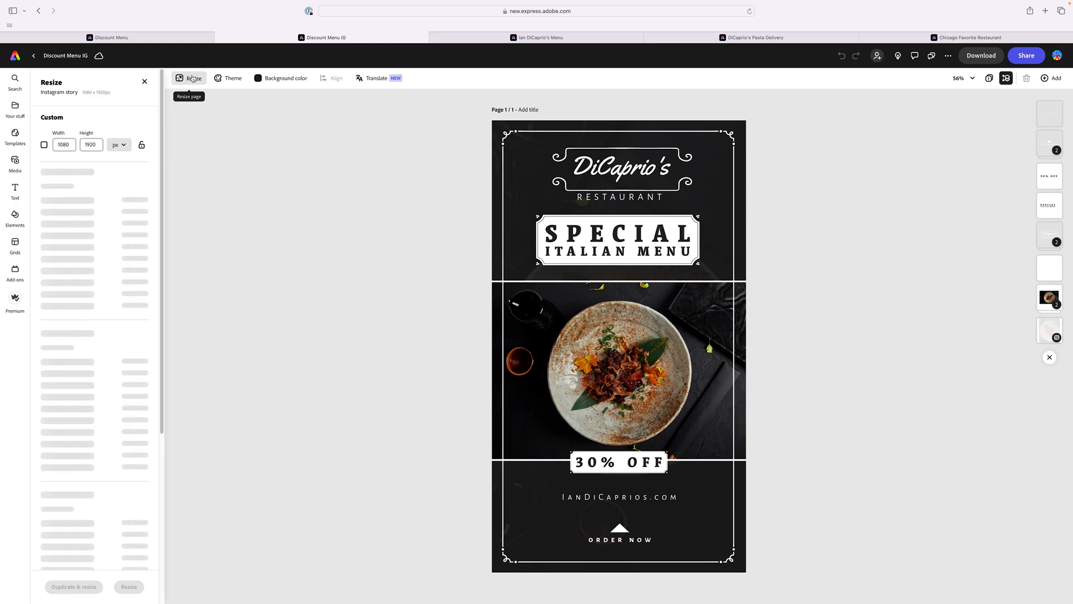
left_click(45, 145)
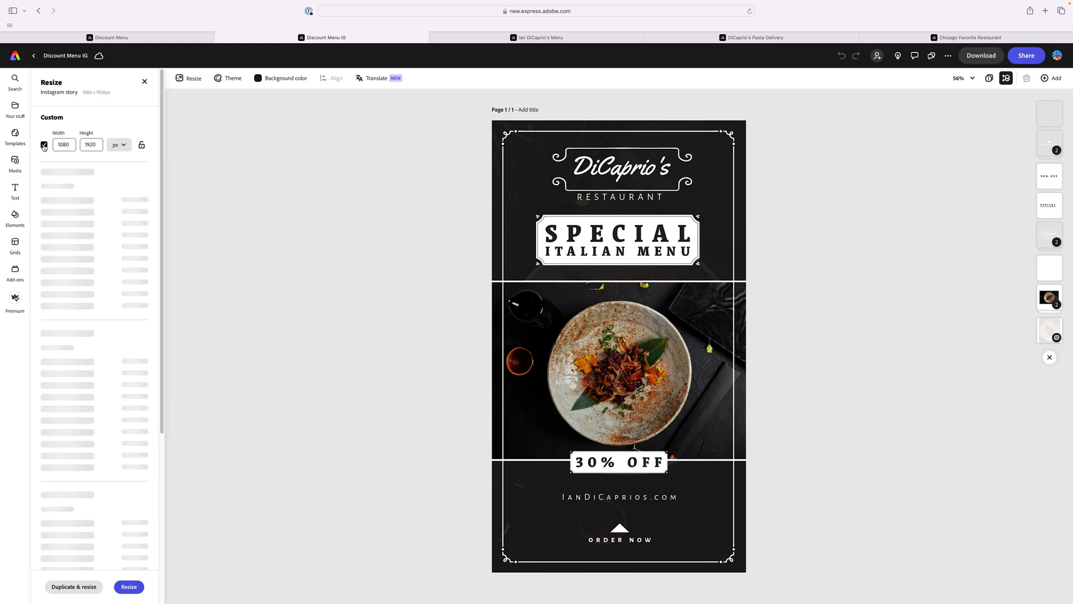
double_click(64, 145)
type("1920")
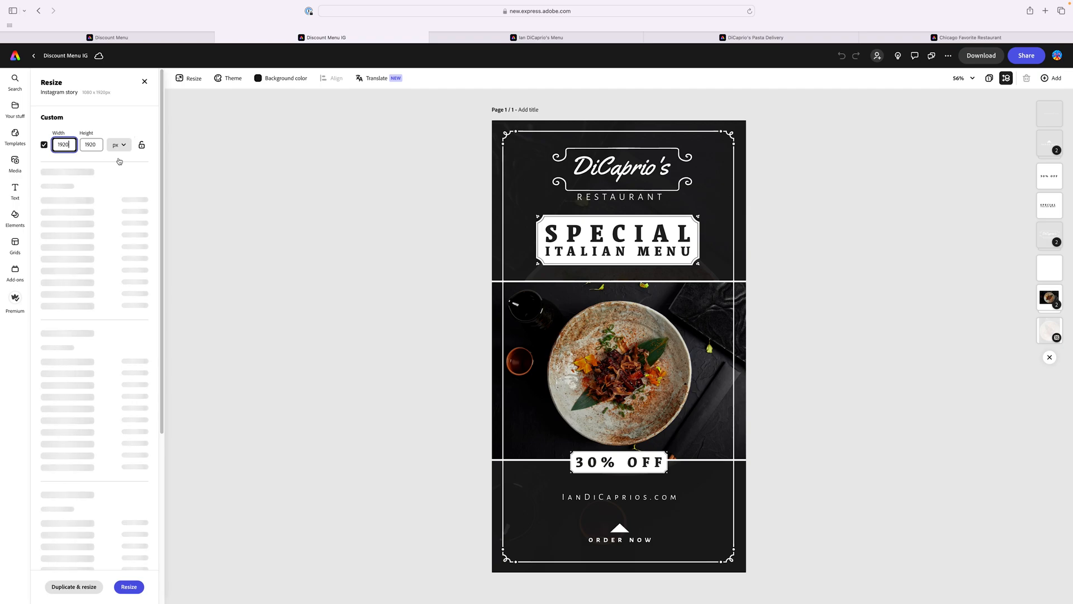
left_click(129, 587)
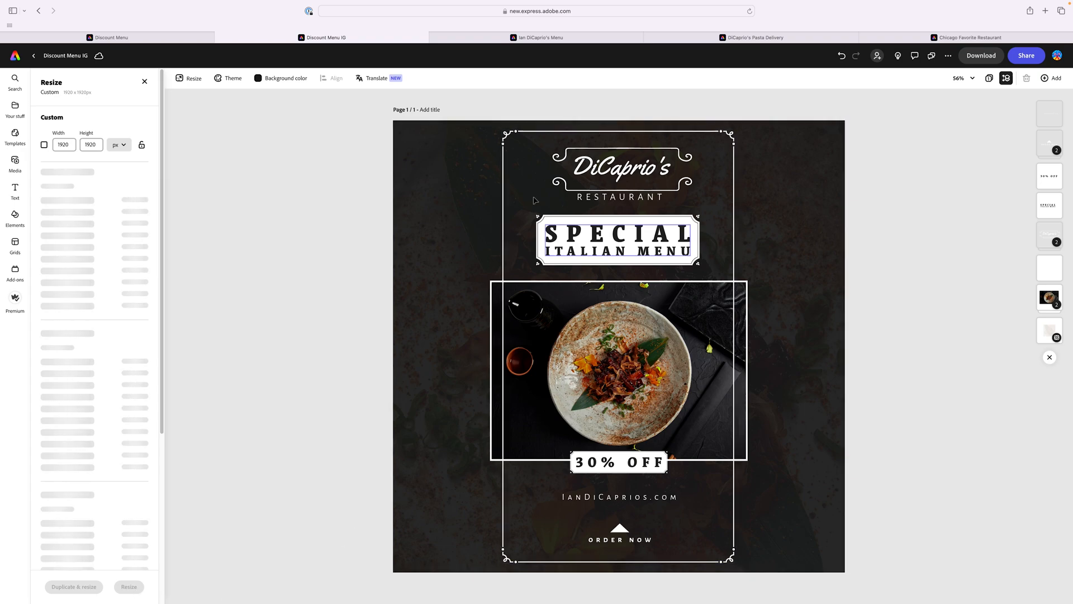
Step: Widen the ornate page border on both sides so it sits just inside the square page's edges
left_click(537, 134)
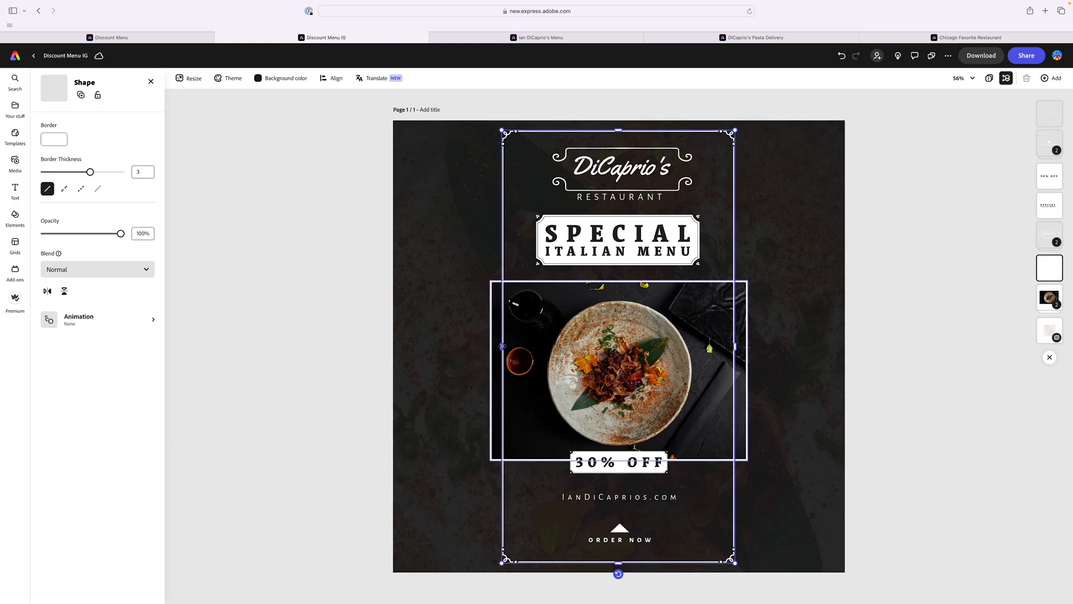
left_click_drag(502, 346, 404, 342)
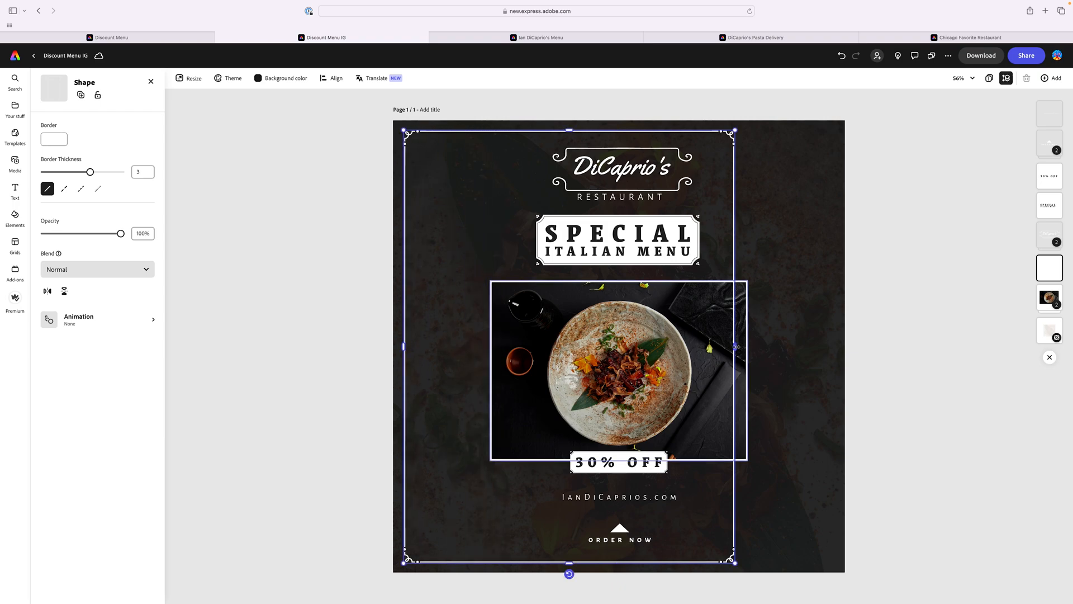
left_click_drag(736, 346, 837, 348)
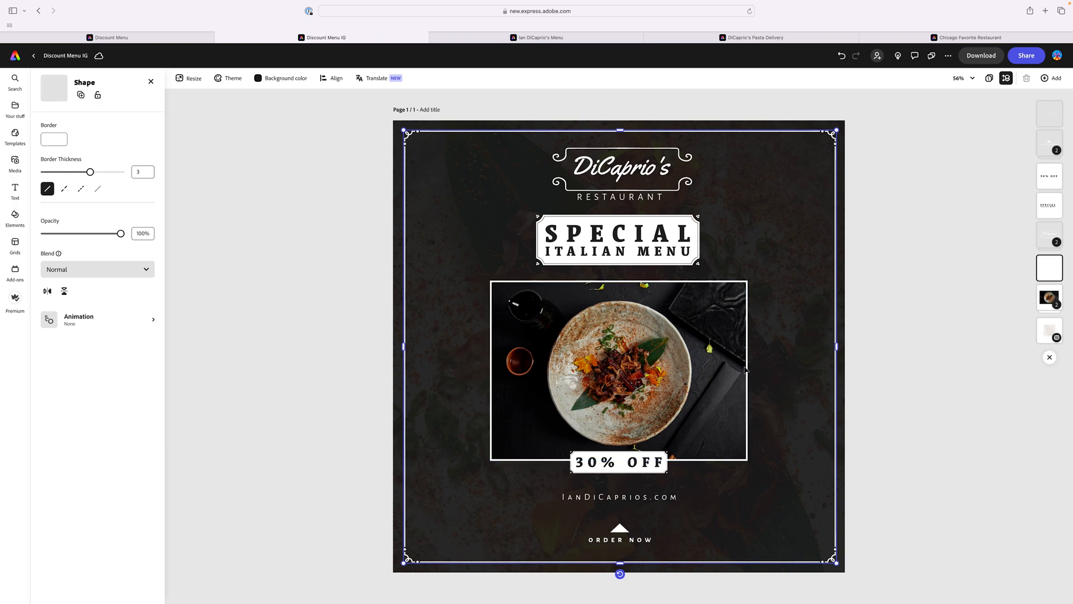
left_click(894, 351)
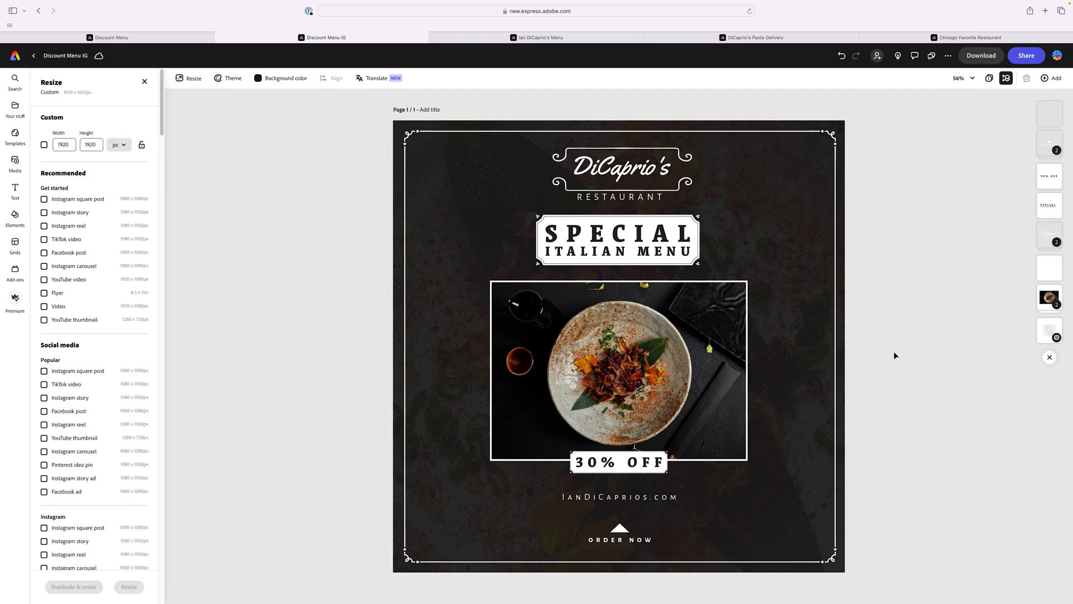
Step: Enlarge the framed dish photo evenly about its centre and move the web address down clear of its frame
left_click(686, 295)
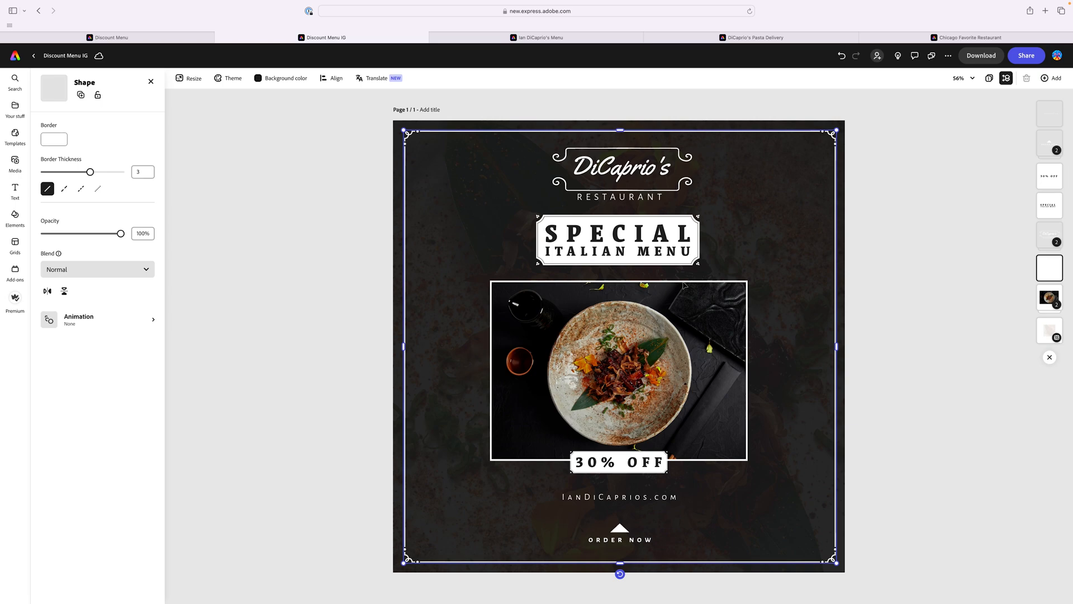
left_click(1048, 298)
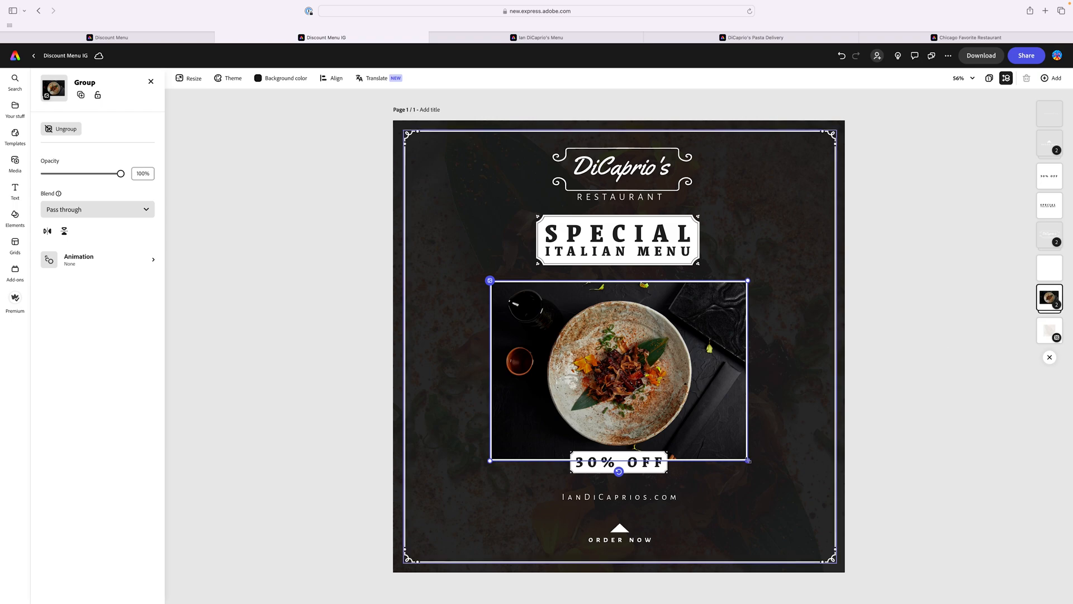
left_click_drag(748, 461, 782, 486)
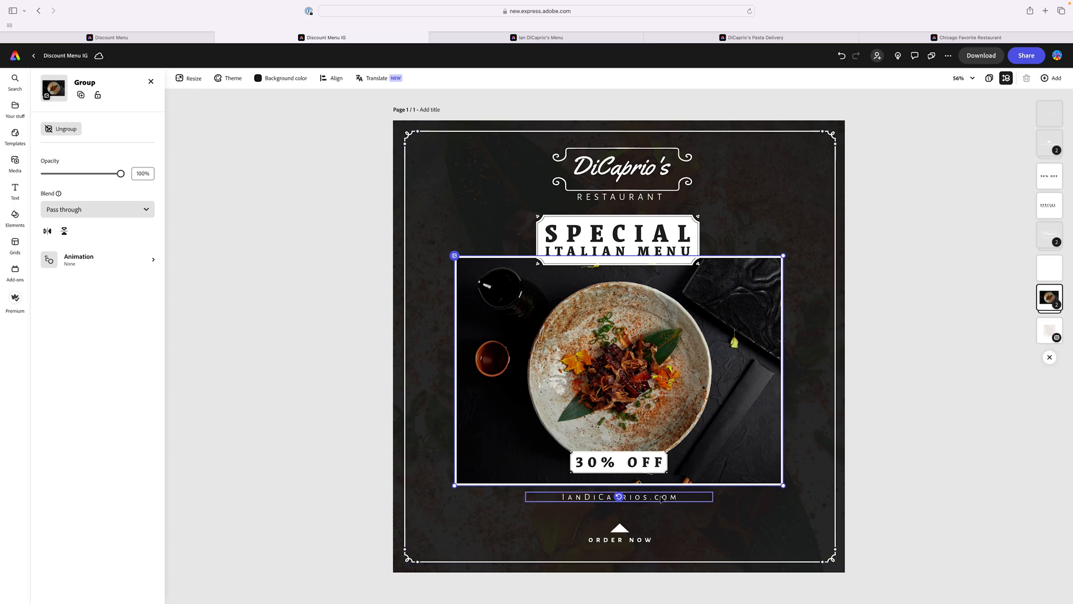
left_click(665, 496)
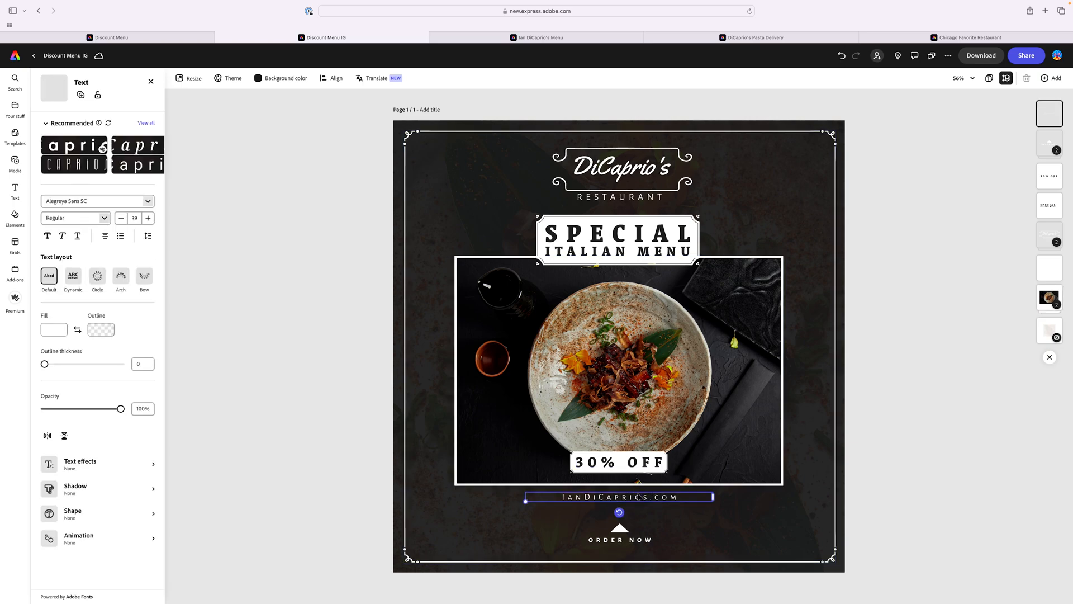
left_click_drag(639, 495, 635, 509)
Step: Move the "30% OFF" label down until it straddles the lower edge of the photo frame
left_click(616, 461)
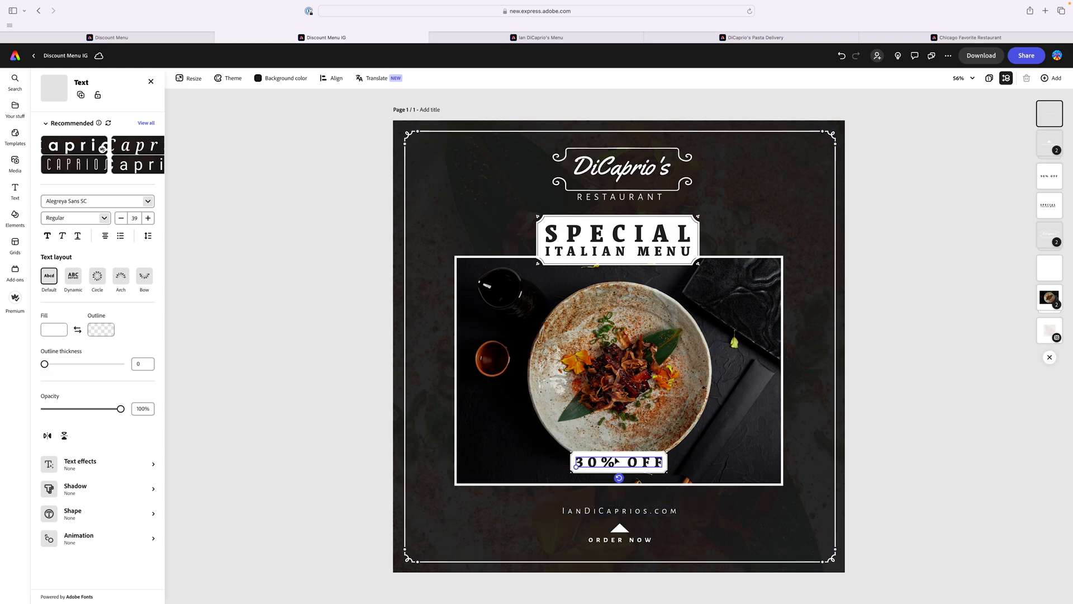
left_click(613, 454)
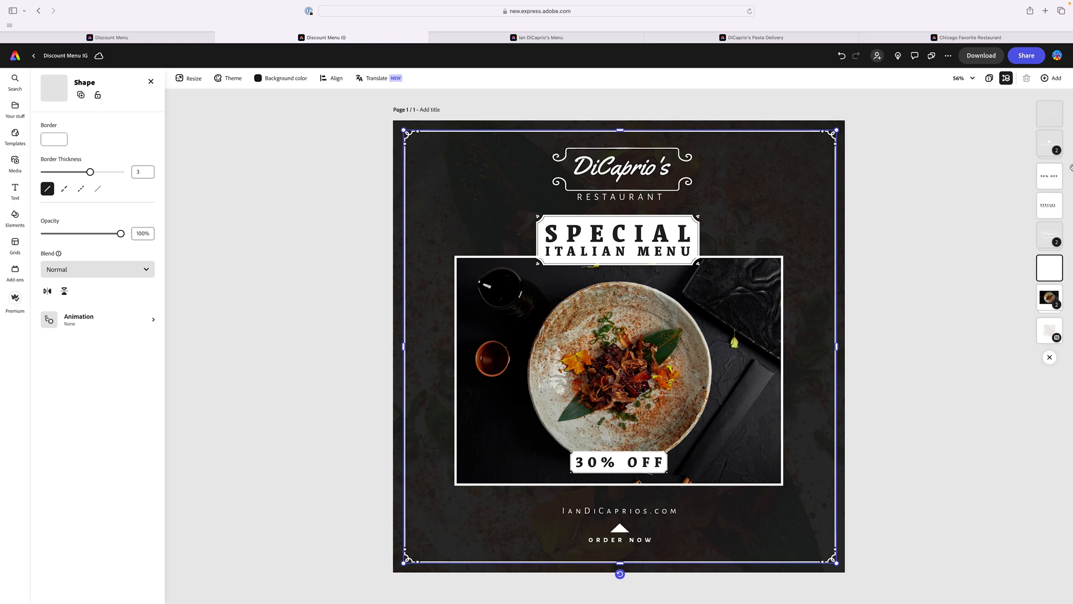
left_click(1050, 176)
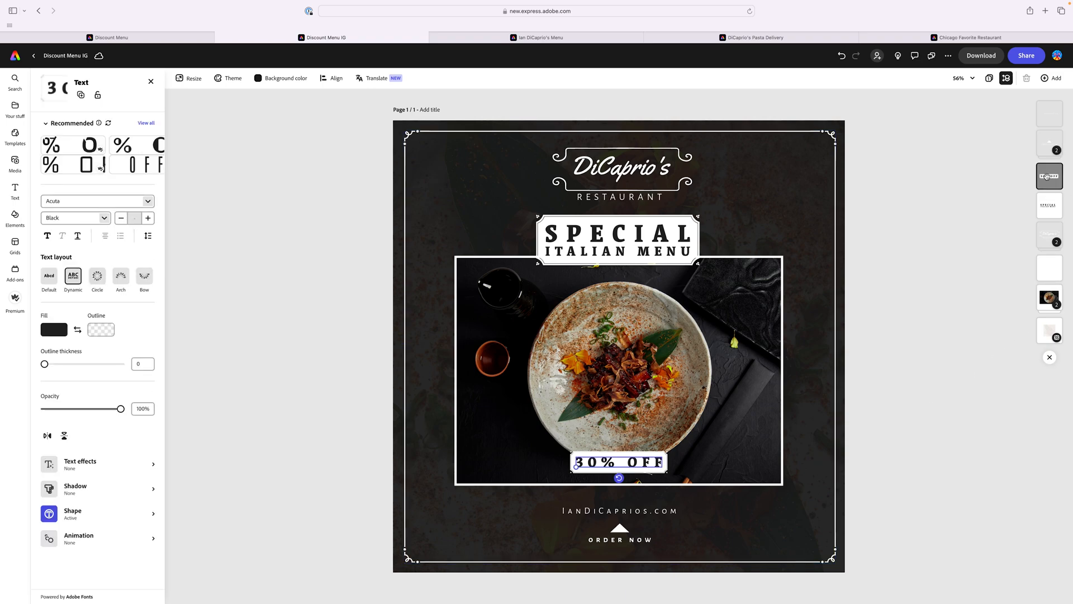
key("shift+Down")
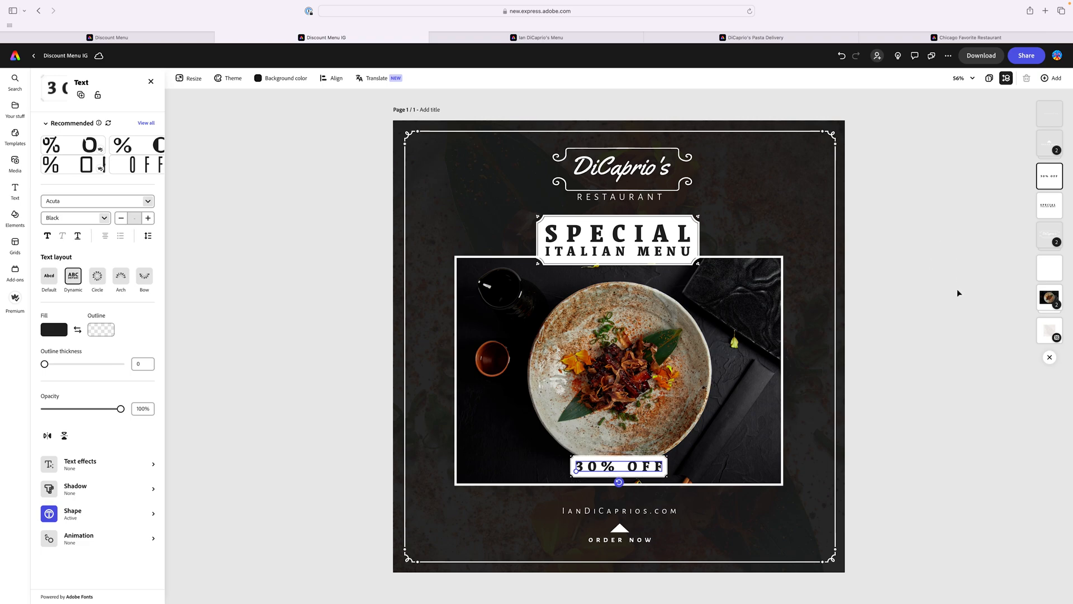
key("shift+Down")
key("shift+Down")
key("shift+Down")
key("shift+Down")
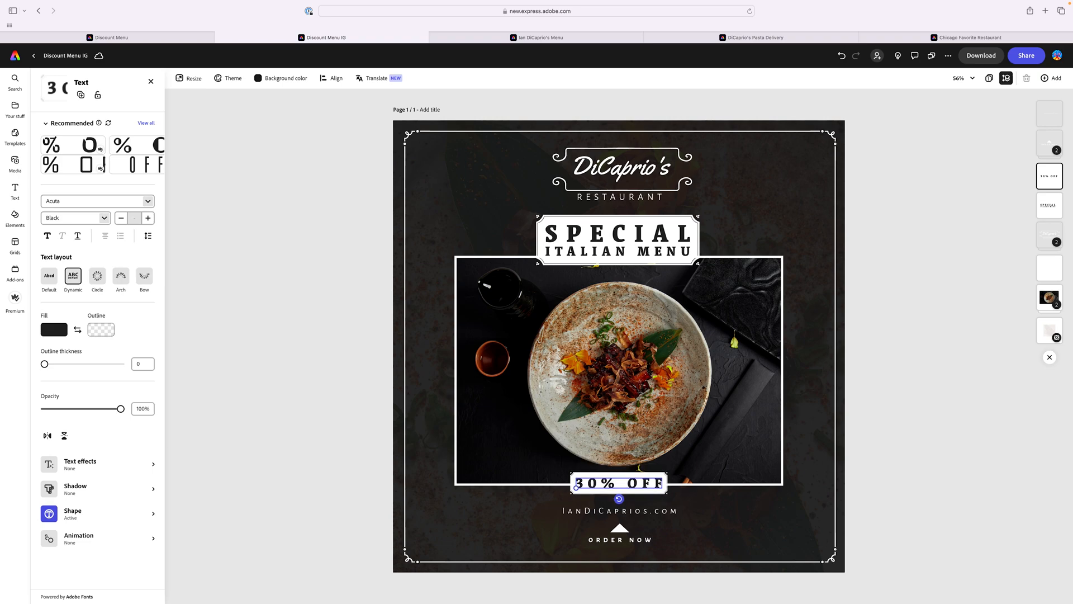
key("Down")
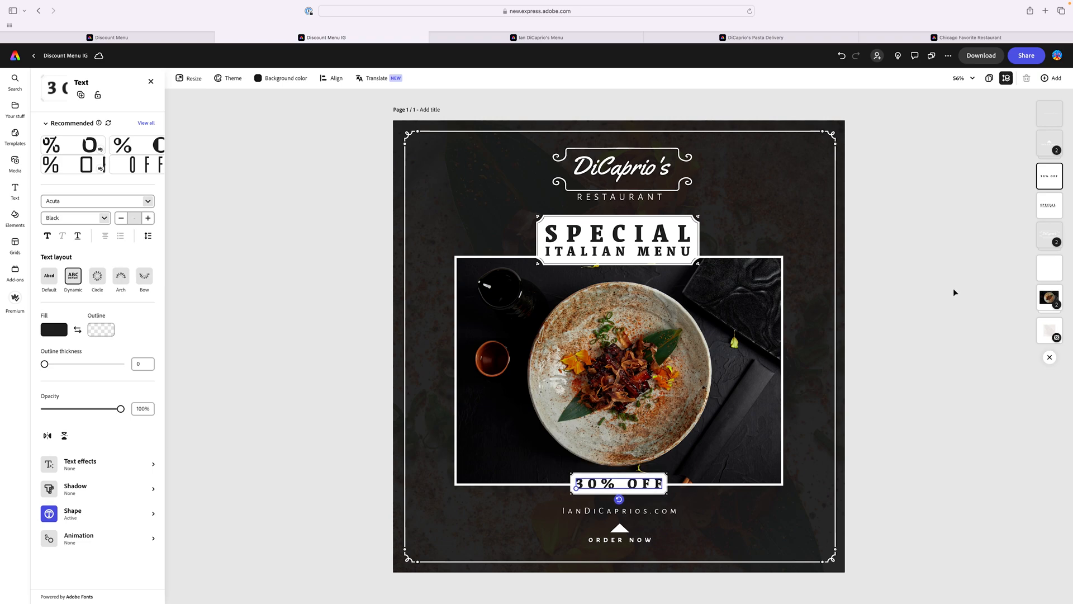
key("Escape")
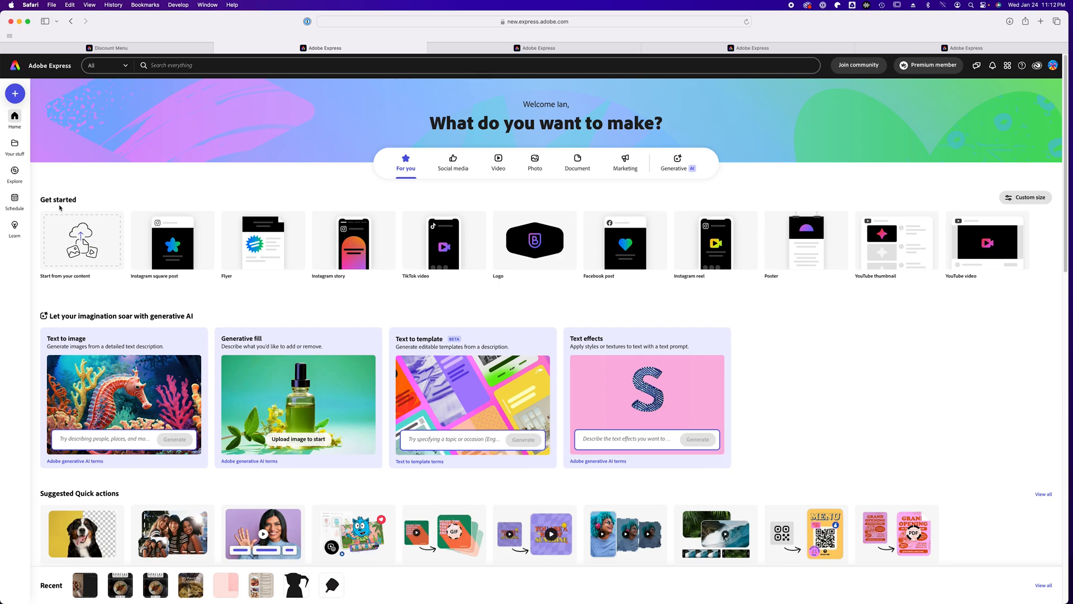
Step: Start a new YouTube video project by browsing its templates
mouse_move(914, 269)
mouse_move(987, 250)
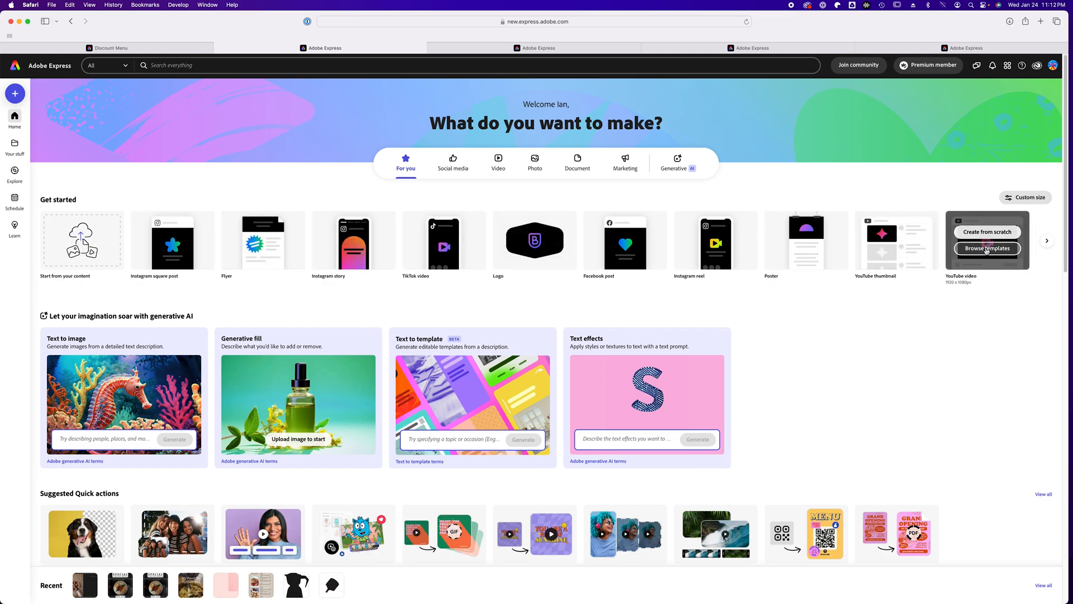
left_click(987, 248)
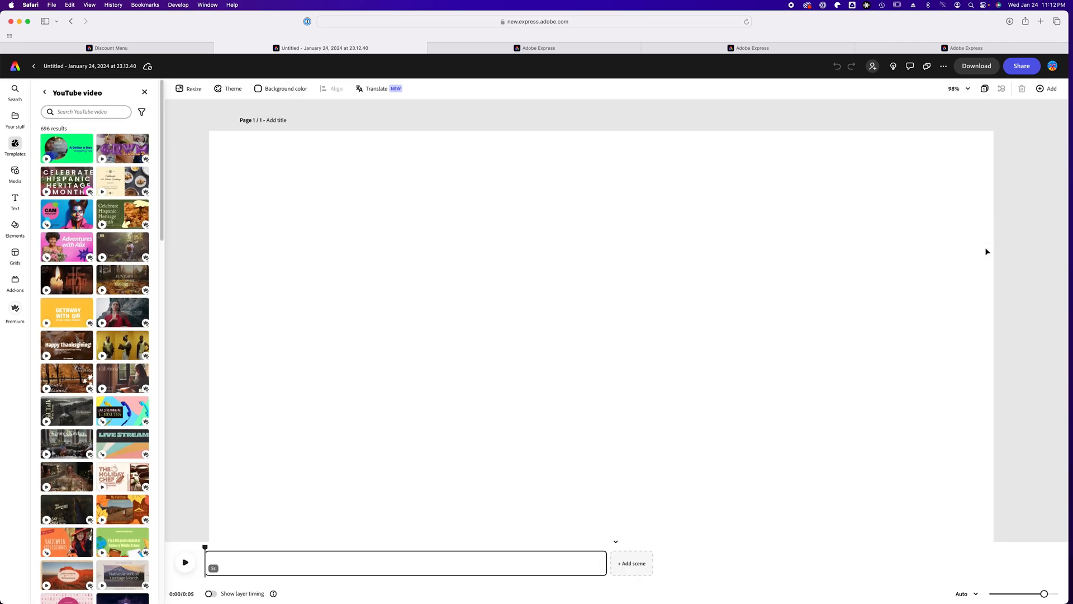
Step: Search the YouTube video templates for "italian restaurant" and apply the dark pizza-making template
left_click(76, 110)
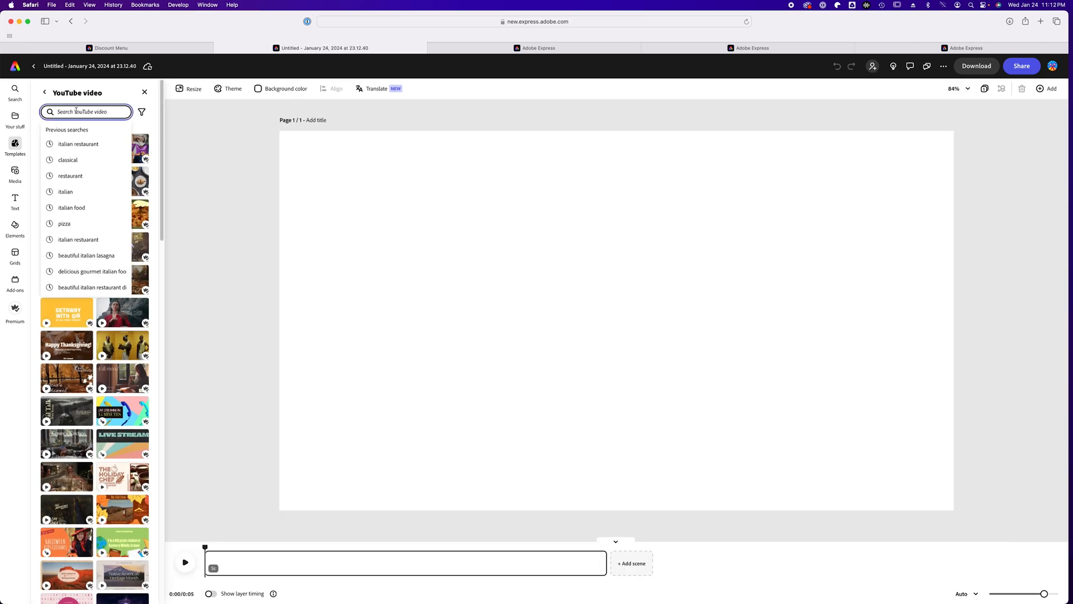
type("ita")
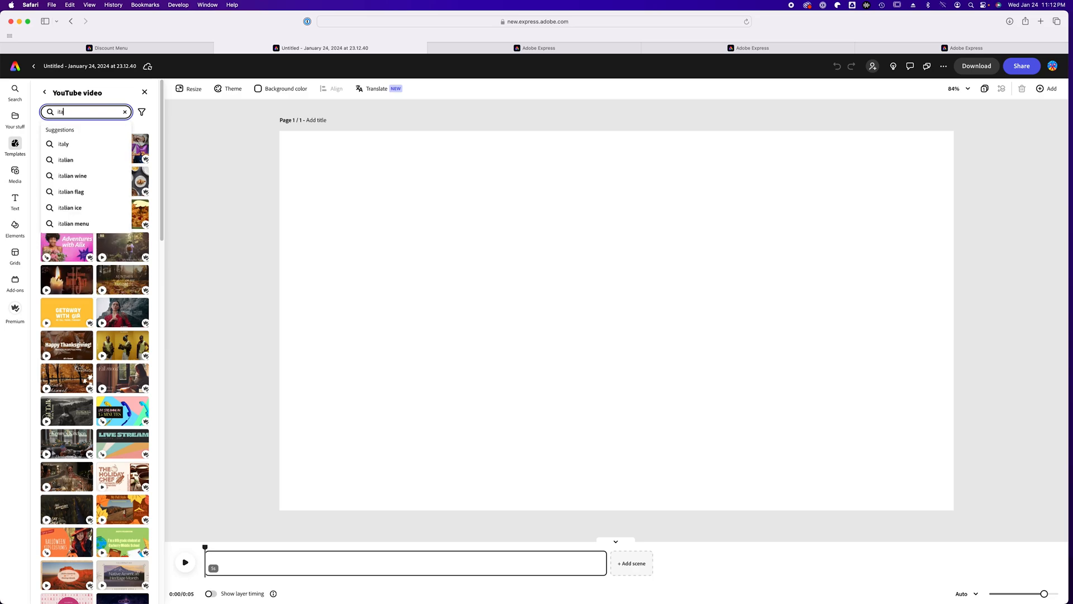
type("lian restaur")
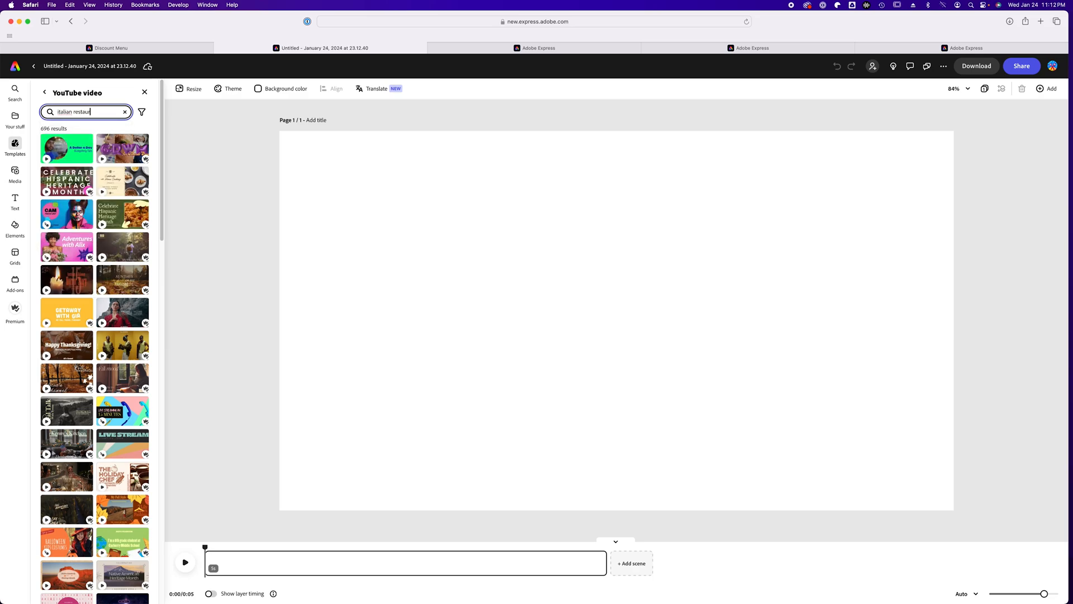
type("ant")
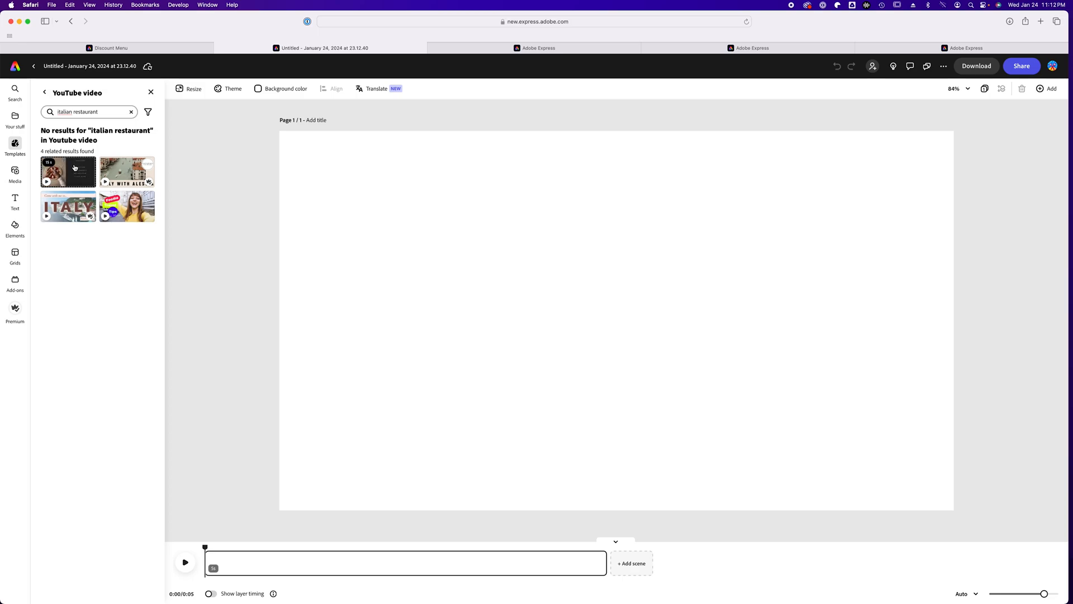
left_click(74, 167)
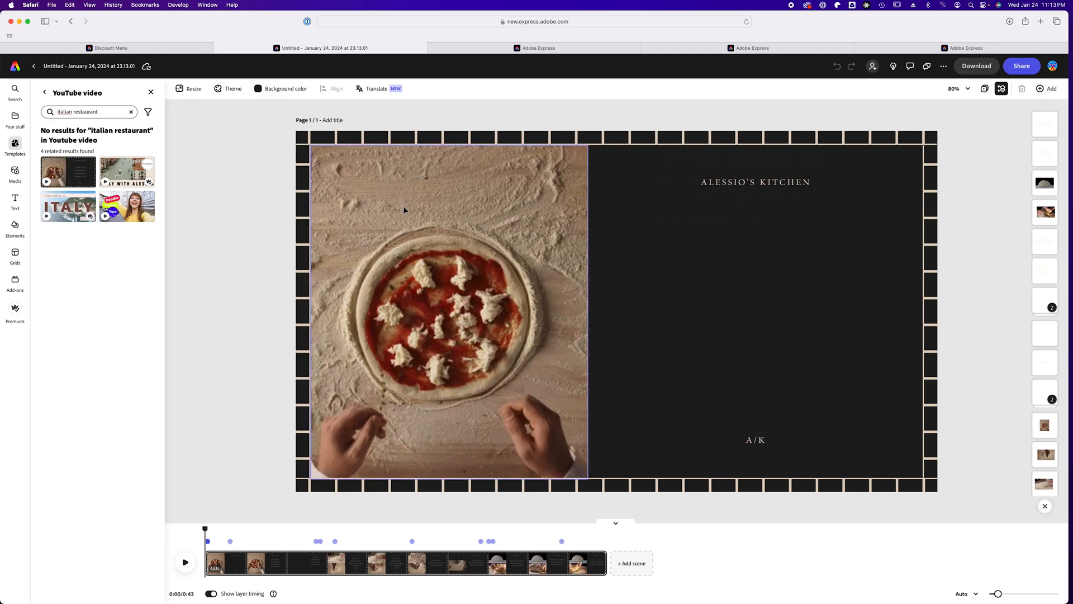
Step: Replace the "ALESSIO'S KITCHEN" heading with "IAN DICAPRIO'S KITCHEN"
left_click(742, 182)
left_click(741, 181)
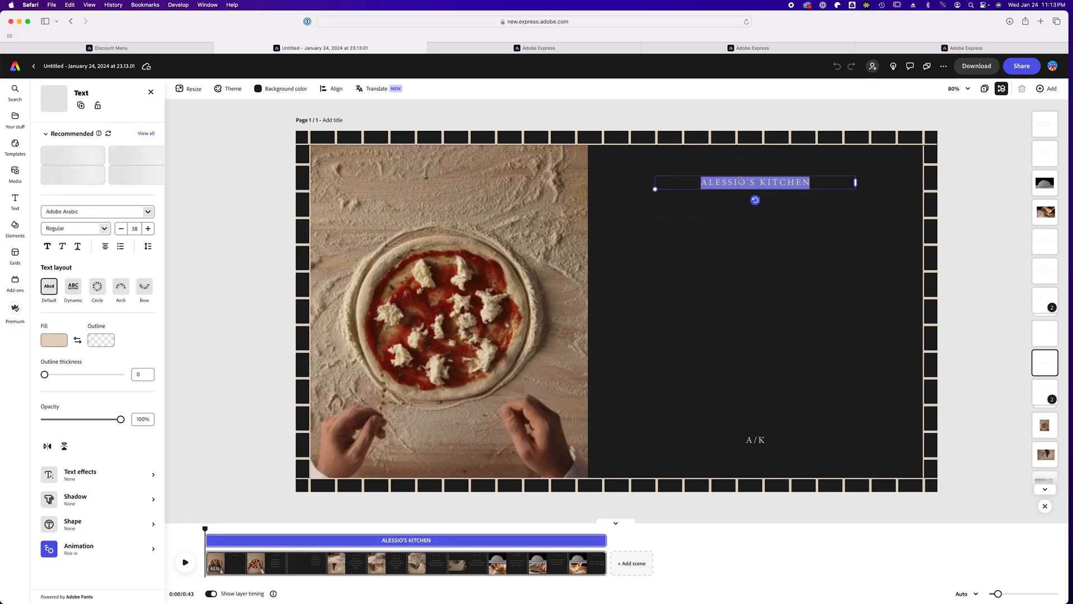
key("BackSpace")
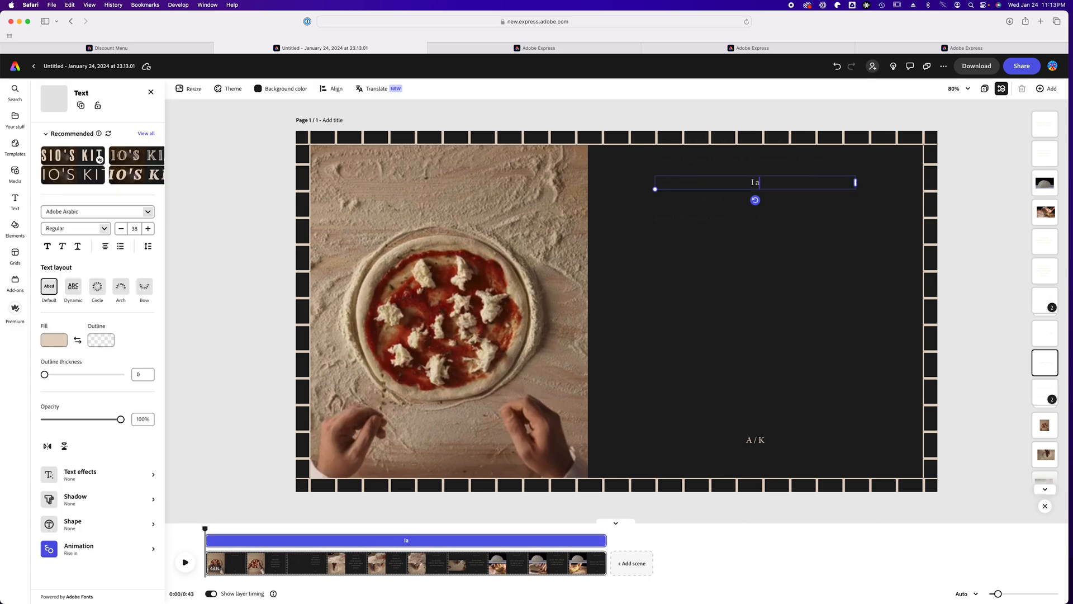
type("IAN DICAPRIOS")
key("BackSpace")
type("'S")
key("BackSpace")
key("BackSpace")
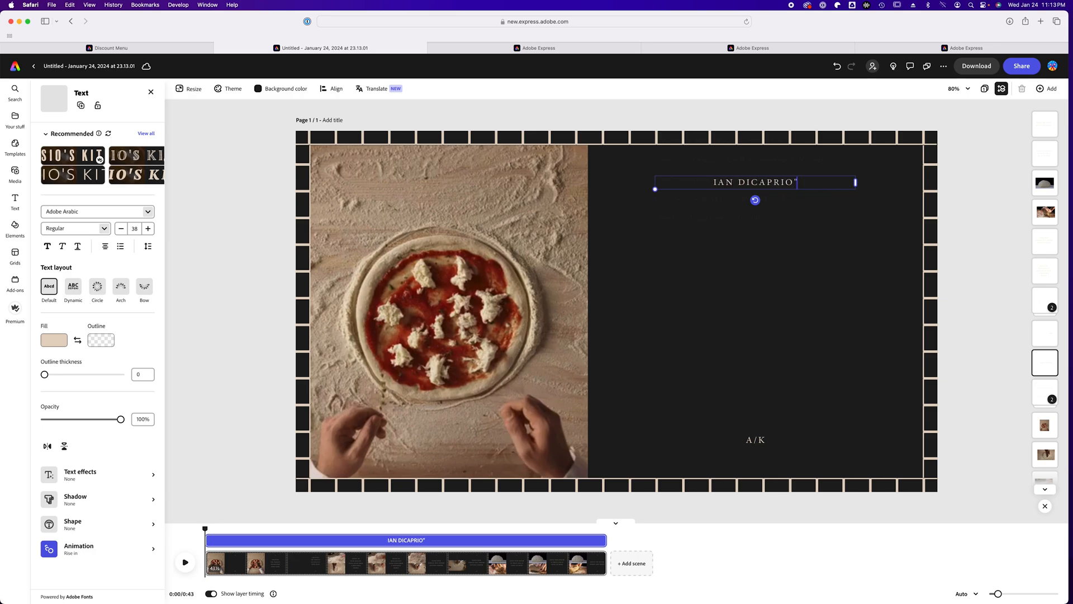
type("'S K")
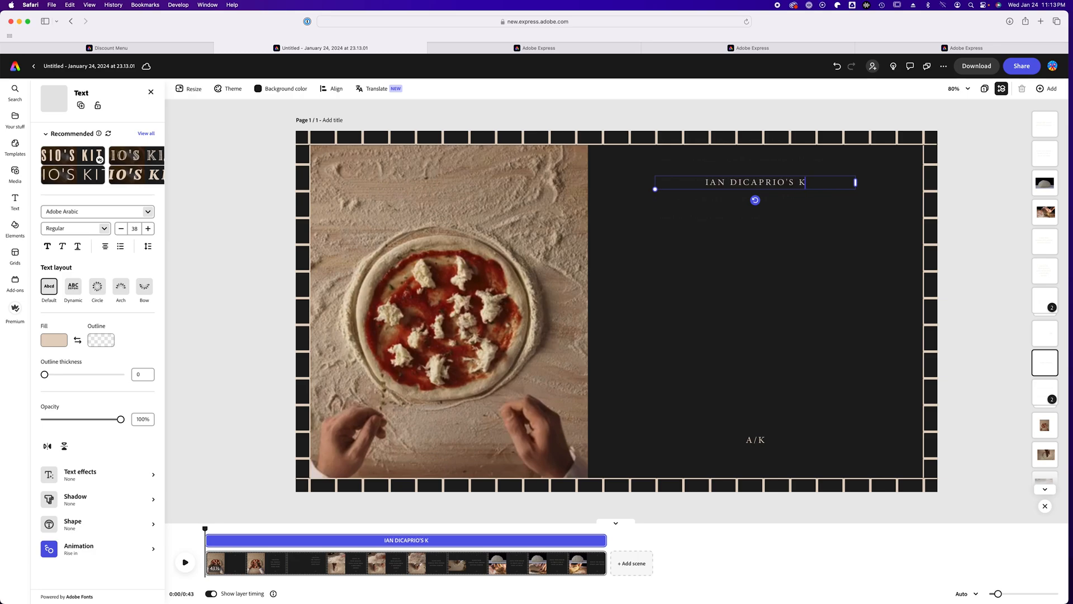
type("ITCHEN")
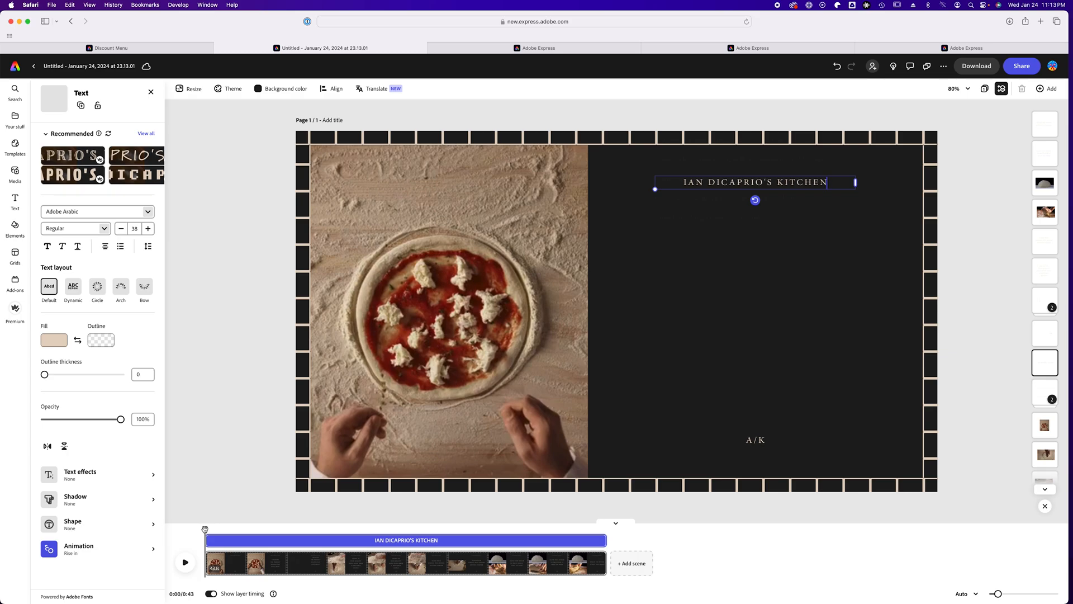
Step: Go to about 6 seconds in the video and replace the "A/K" initials with "I/D"
left_click_drag(205, 528, 258, 529)
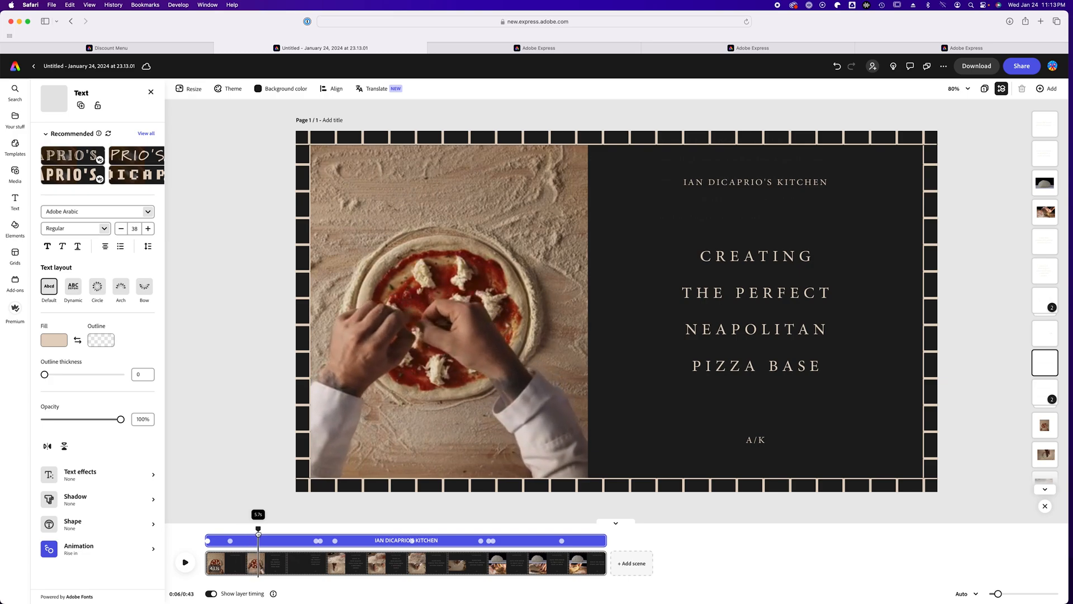
double_click(756, 441)
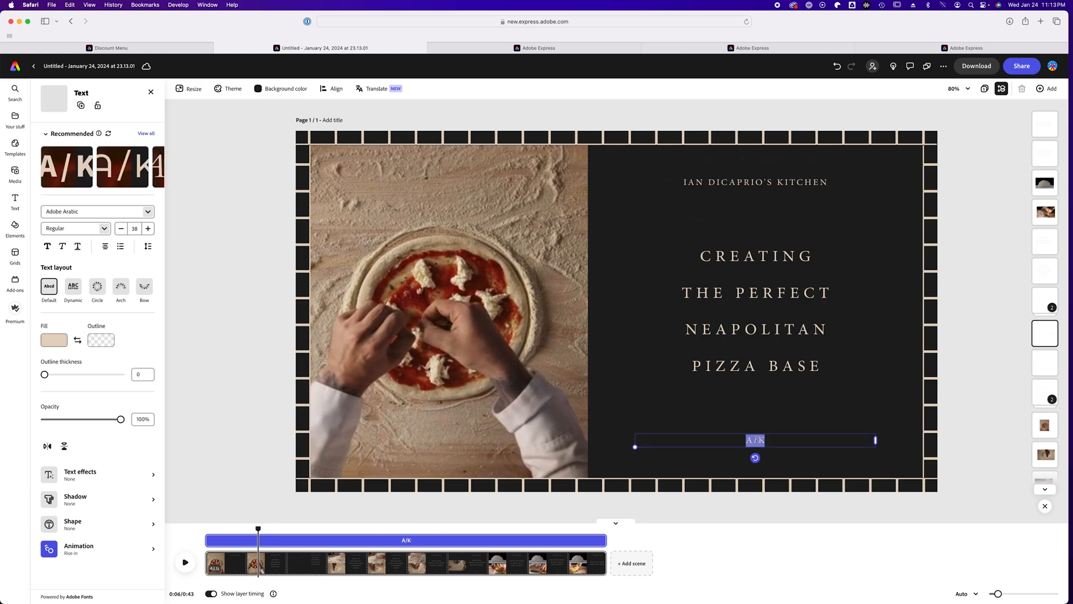
key("BackSpace")
type("I/D")
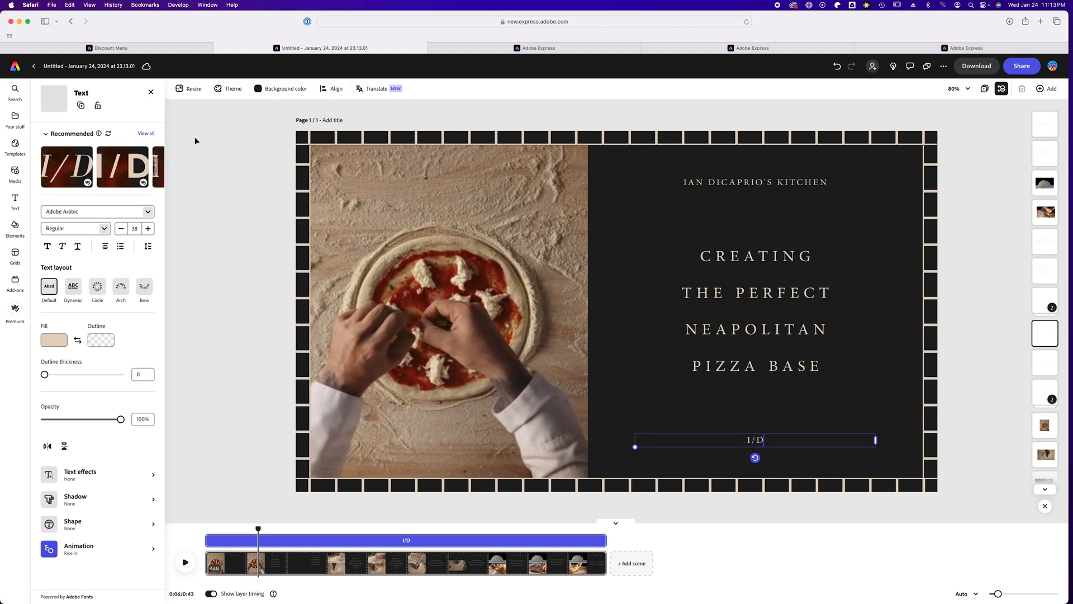
Step: Rename the video project as "Ian DiCaprio's Kitchen"
left_click(68, 68)
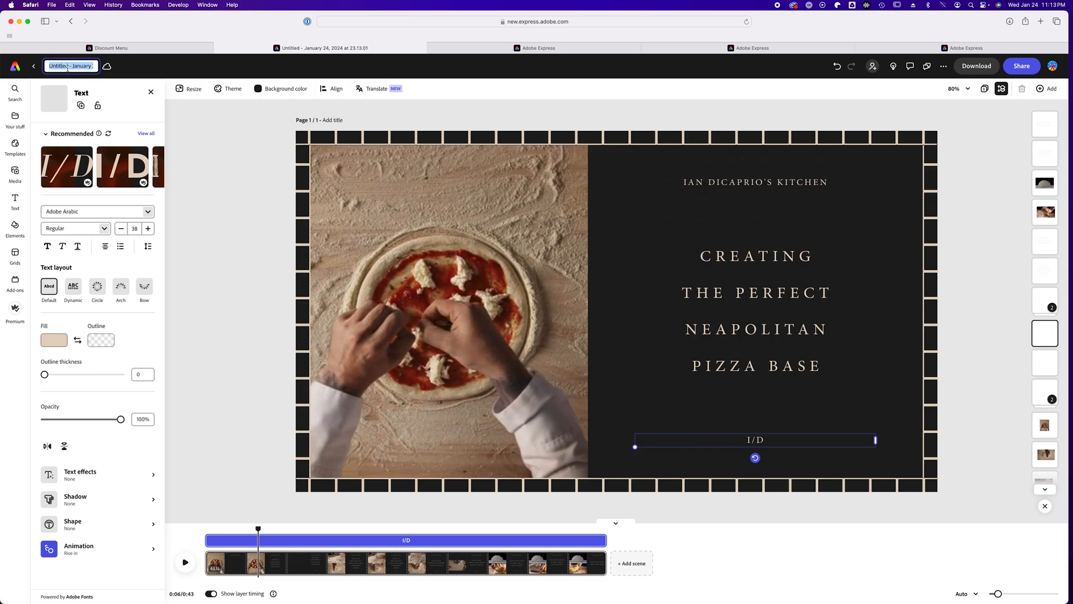
type("Ian DiCa")
type("prio's Kitch")
type("en")
key("Return")
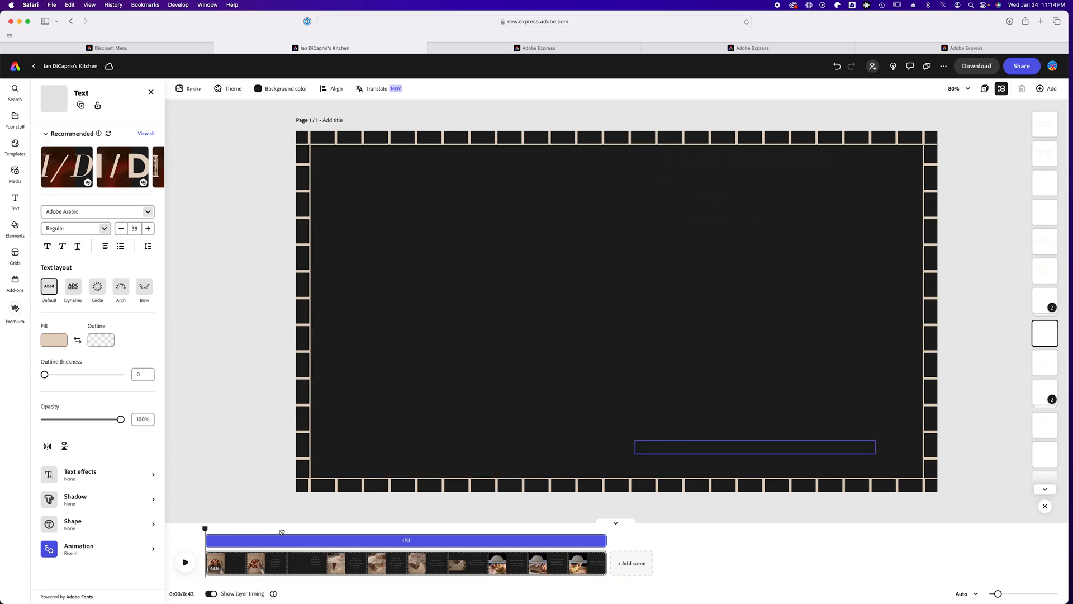
Step: Scrub the video to about 42 seconds and search the audio library for "classical"
left_click_drag(283, 532, 597, 551)
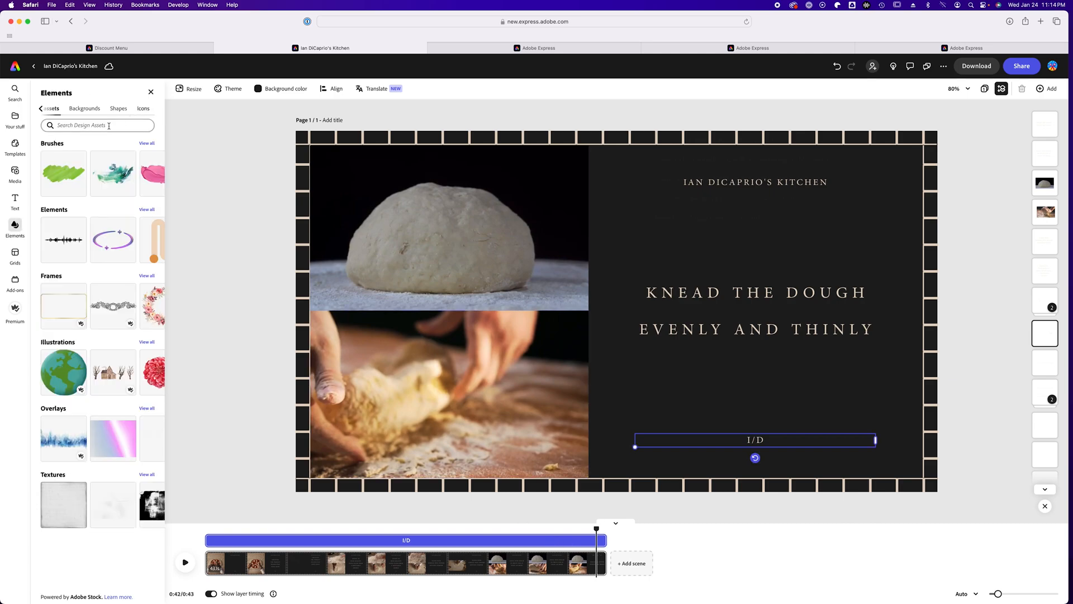
left_click(15, 172)
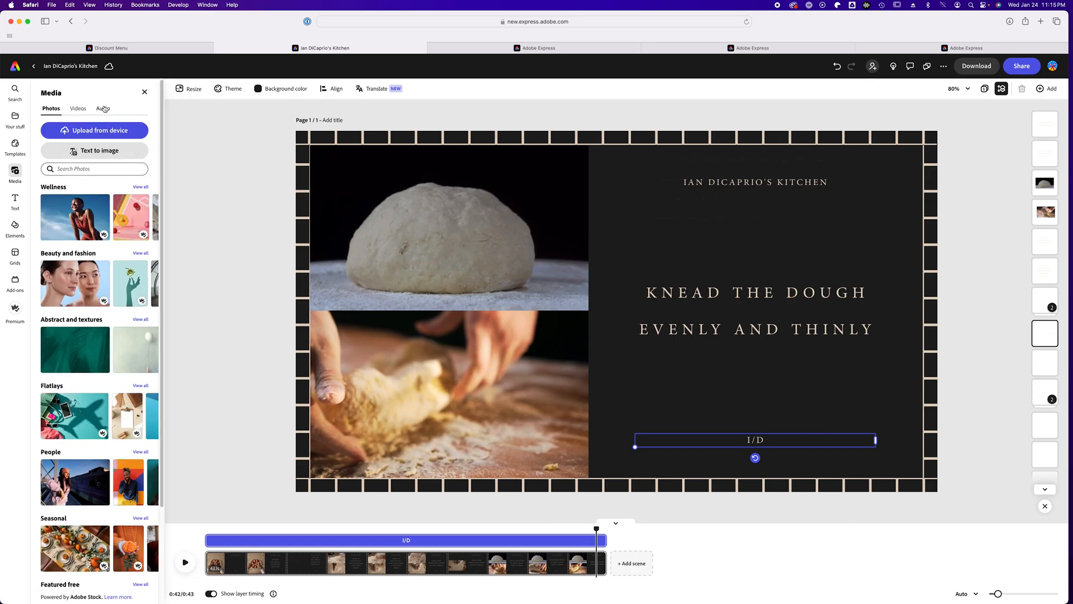
left_click(103, 109)
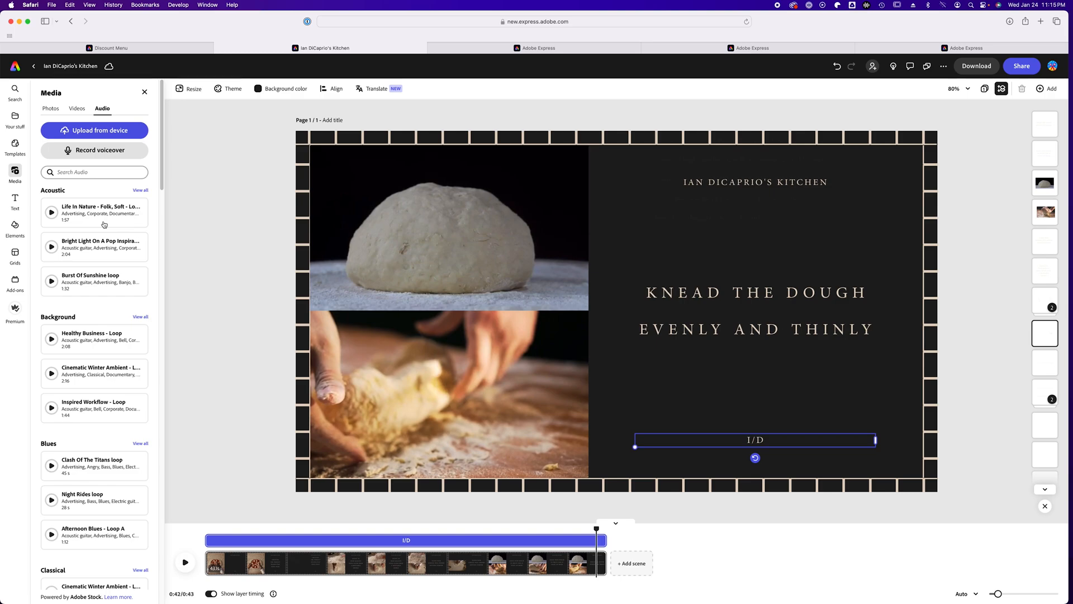
left_click(90, 171)
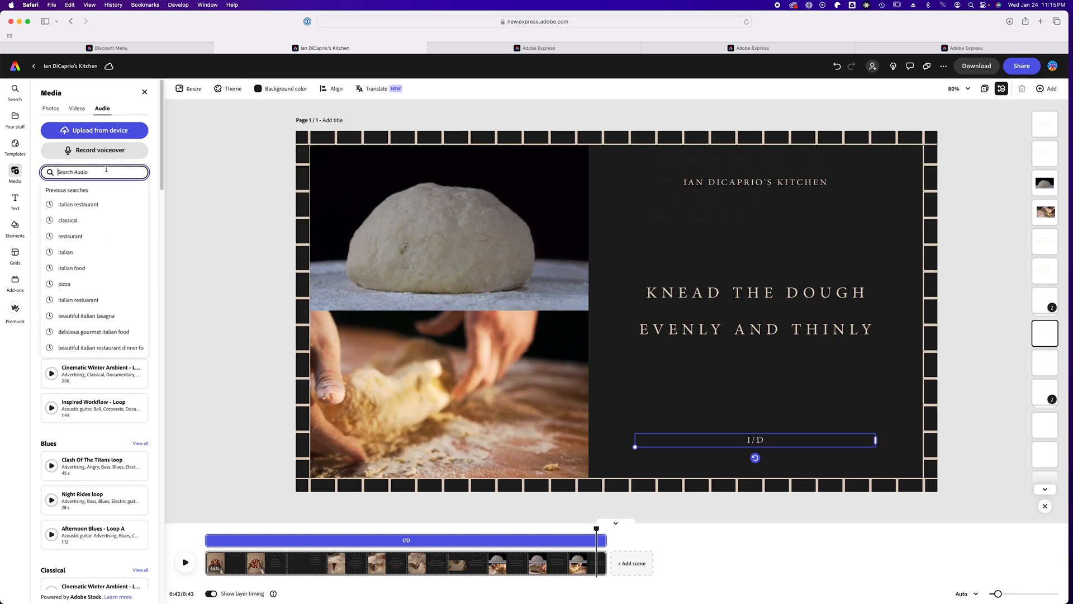
type("classical")
key("Return")
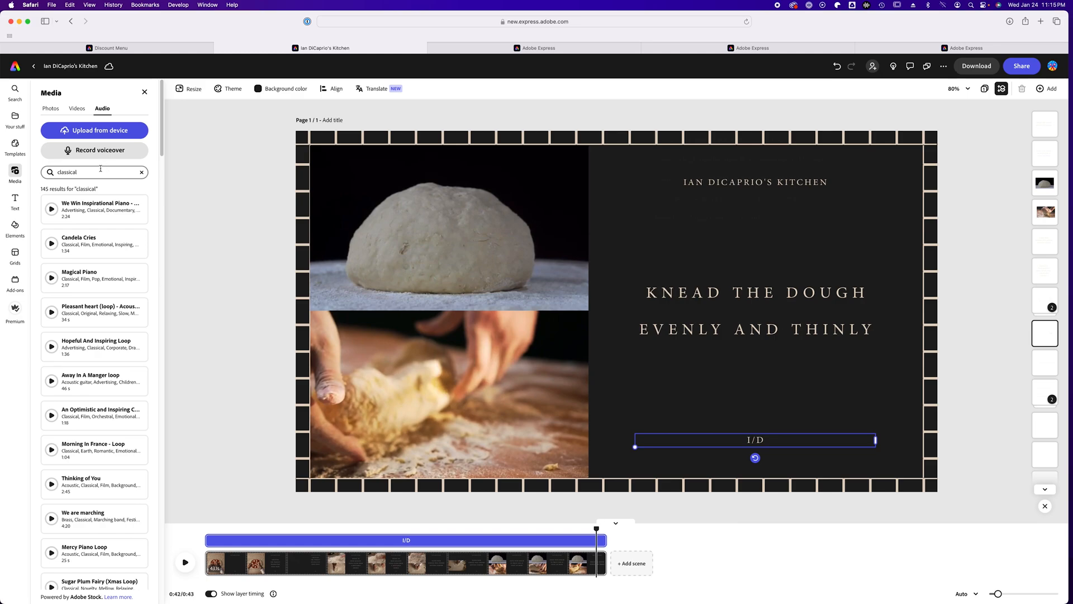
Step: Preview the "We Win Inspirational Piano - Loop" track and add it to the video's timeline
left_click(51, 209)
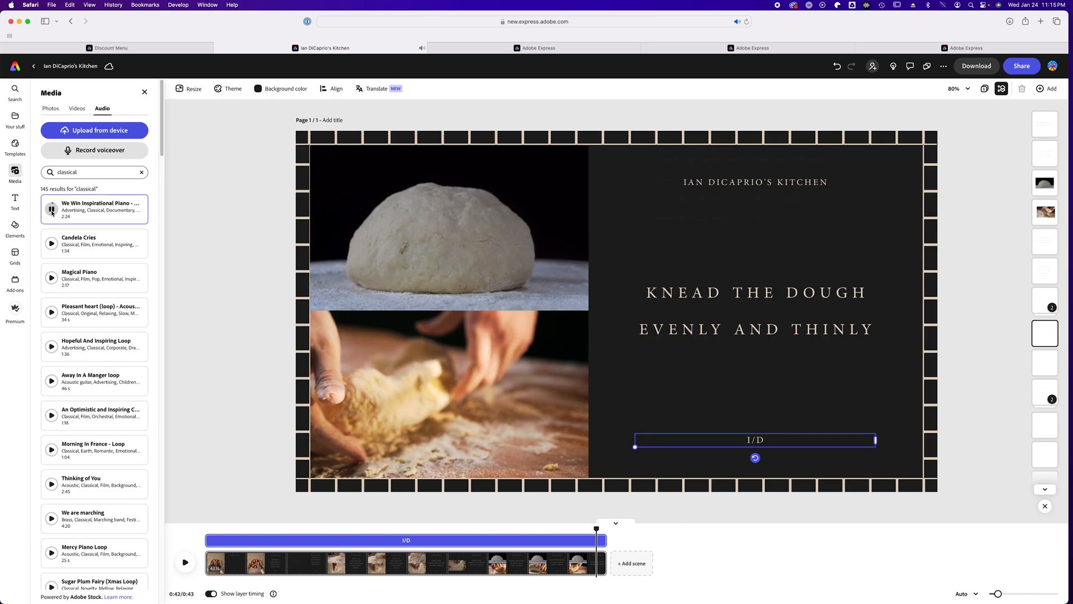
left_click(52, 209)
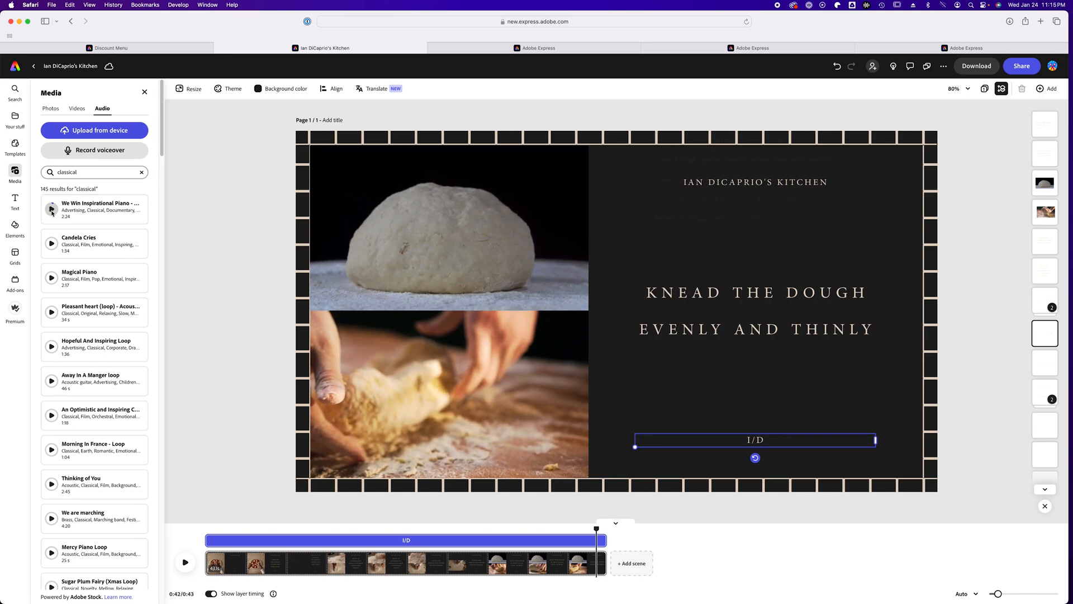
left_click_drag(52, 212, 206, 566)
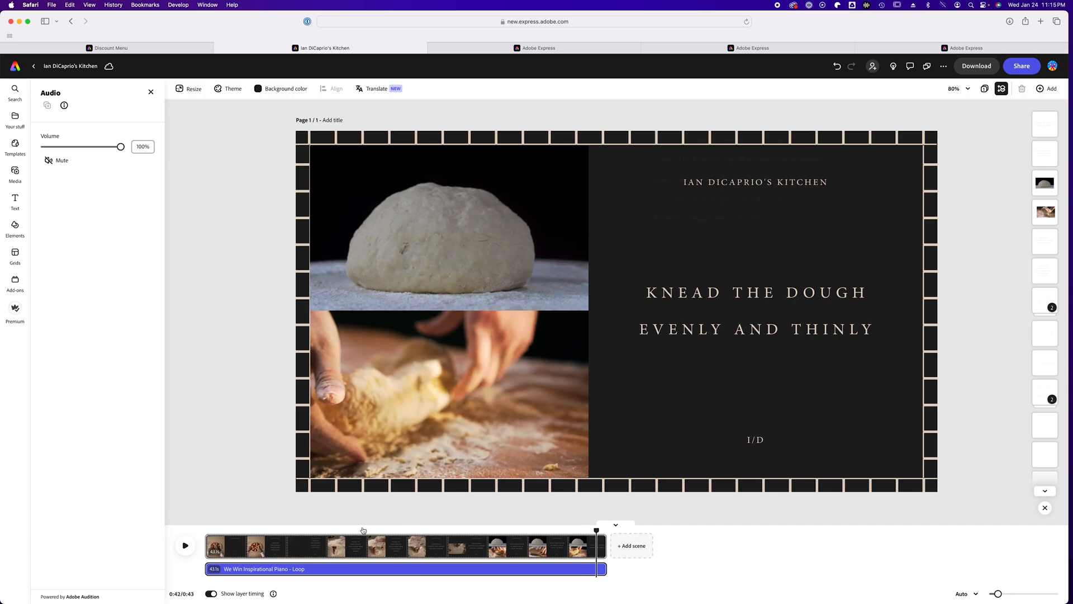
Step: Play the video from the beginning to check it with the piano soundtrack
left_click(217, 529)
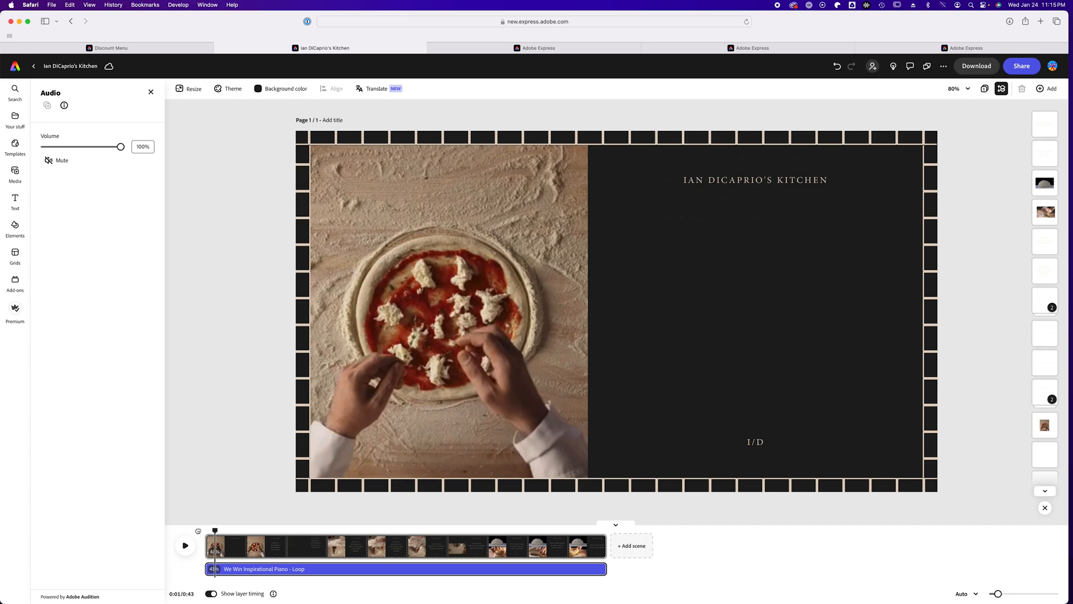
left_click(203, 530)
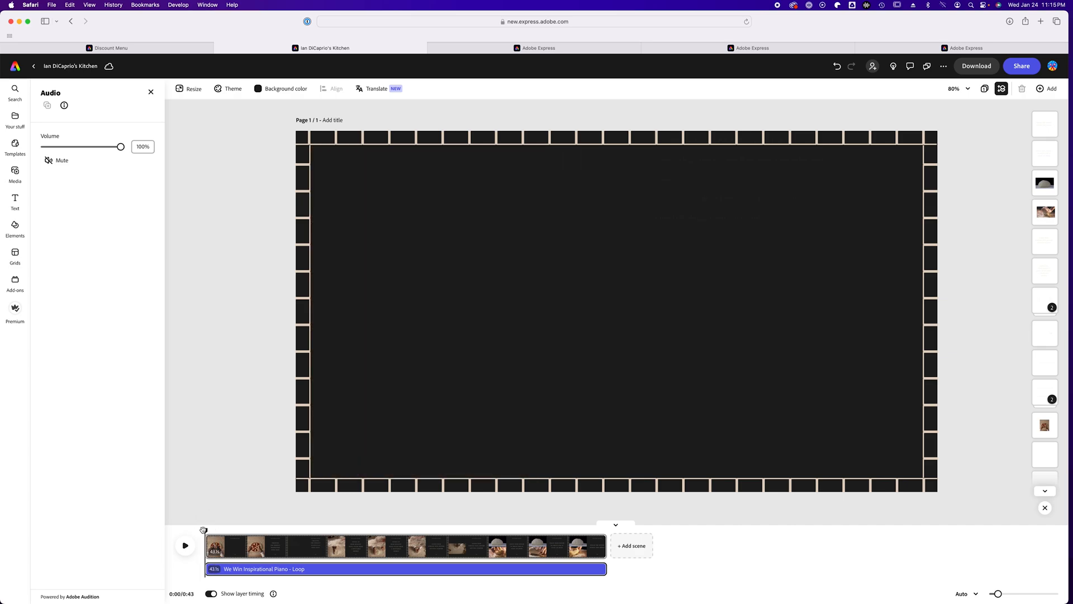
left_click(183, 550)
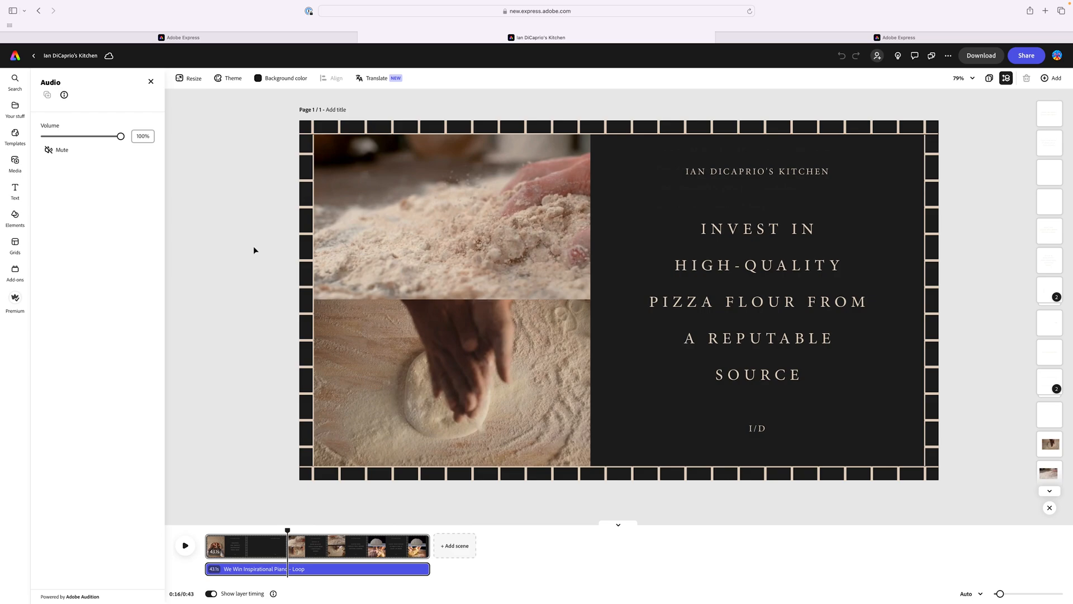
left_click(923, 38)
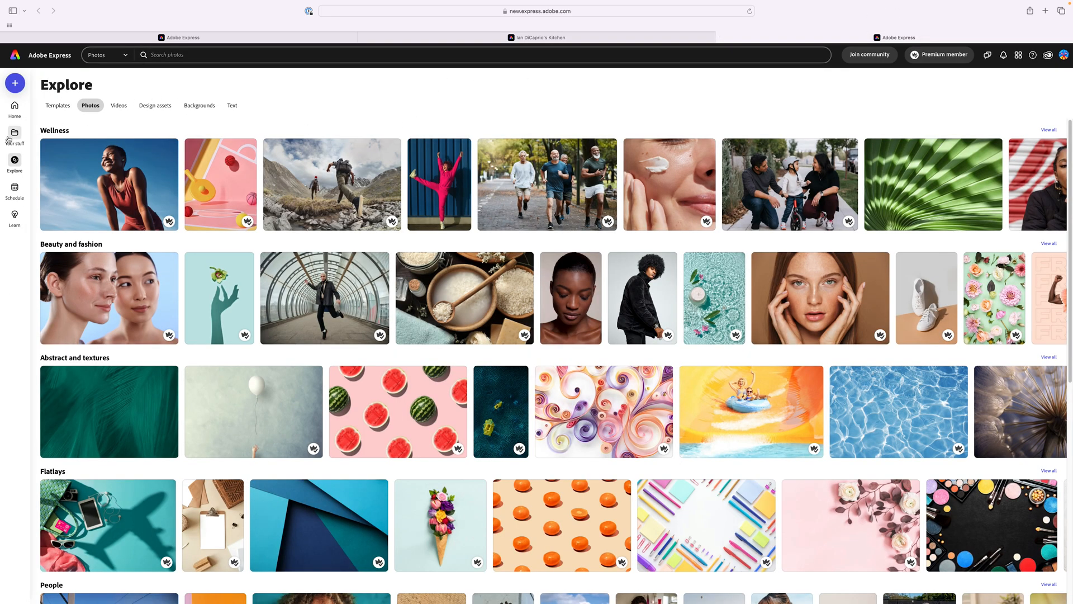
left_click(14, 135)
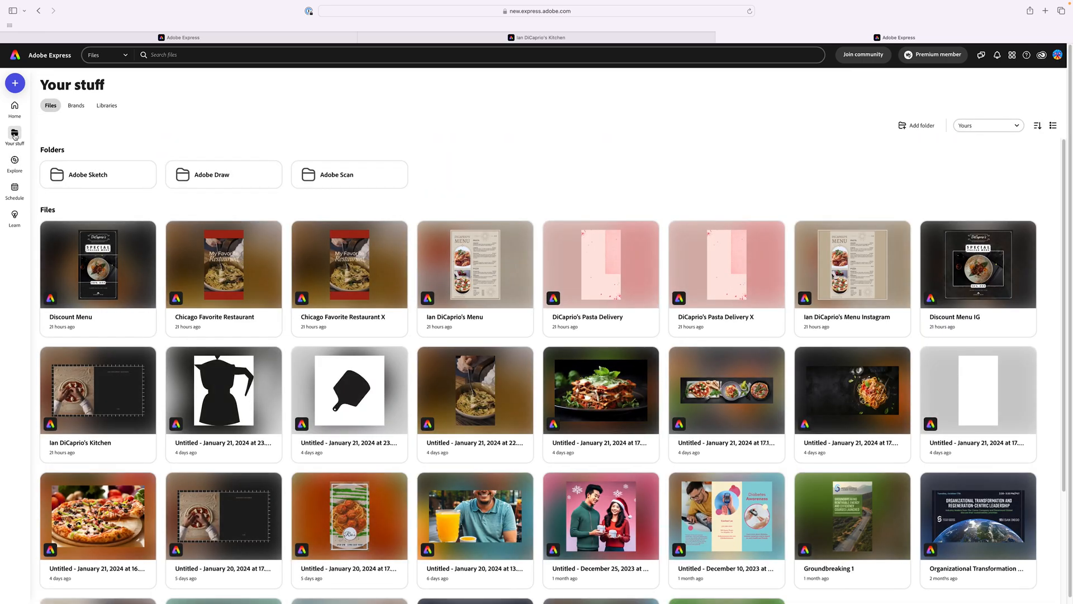
left_click(142, 362)
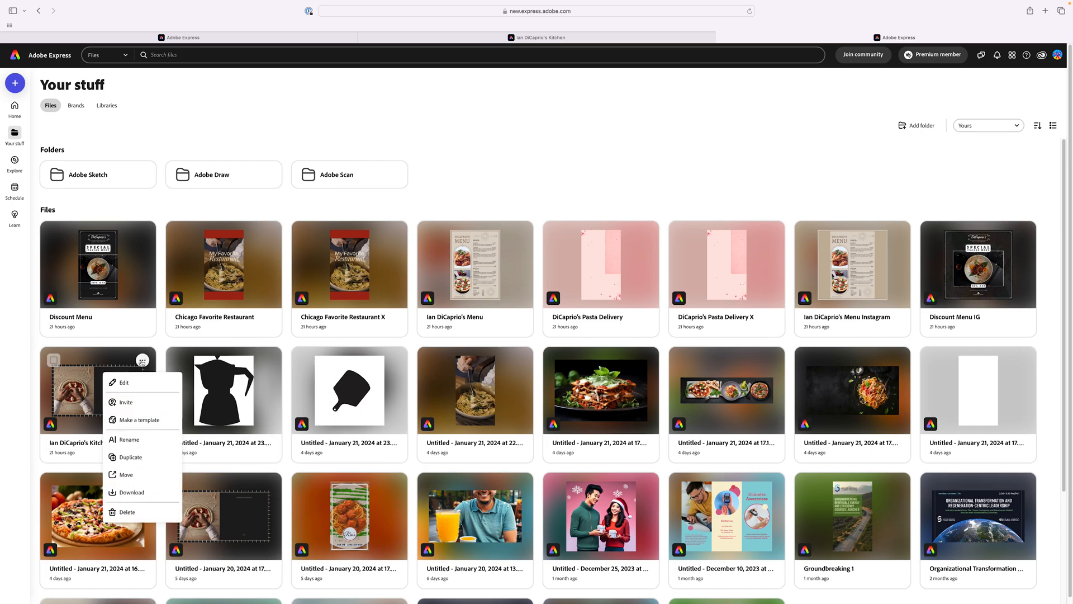
left_click(141, 451)
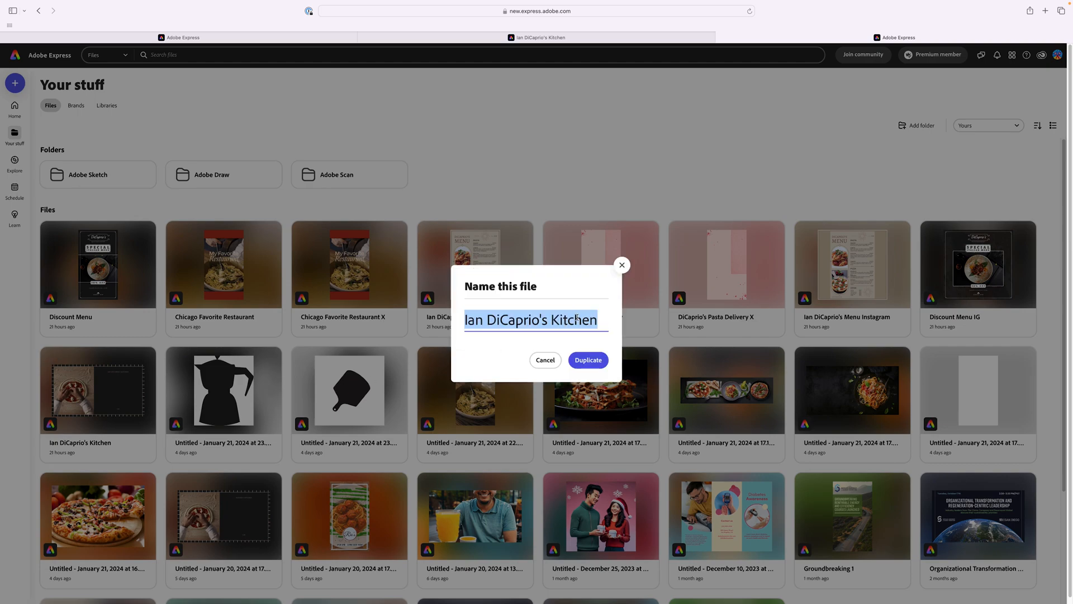
key("Right")
type("X")
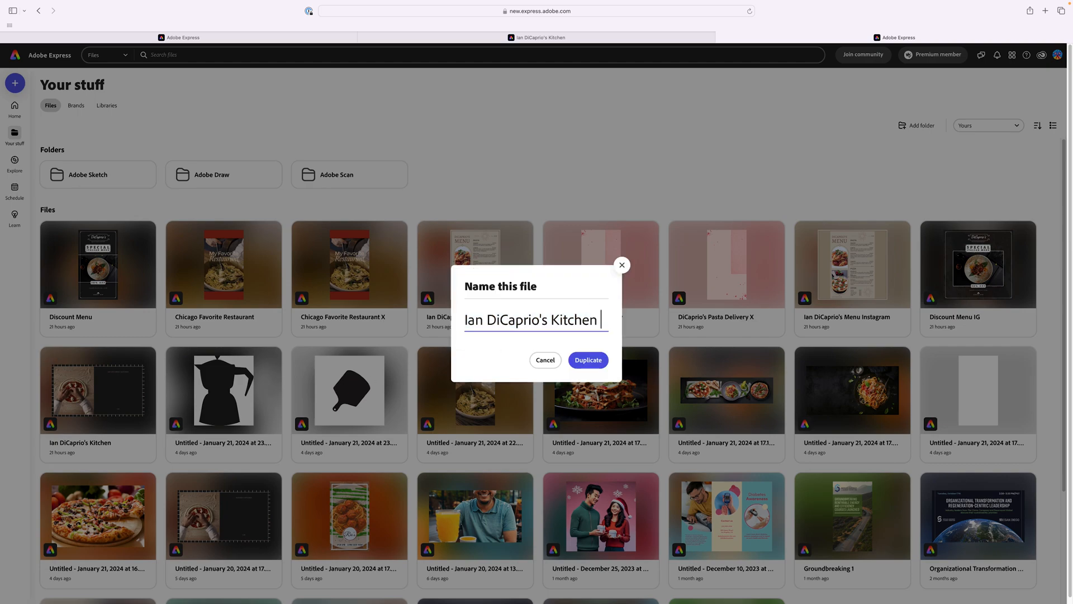
left_click(589, 362)
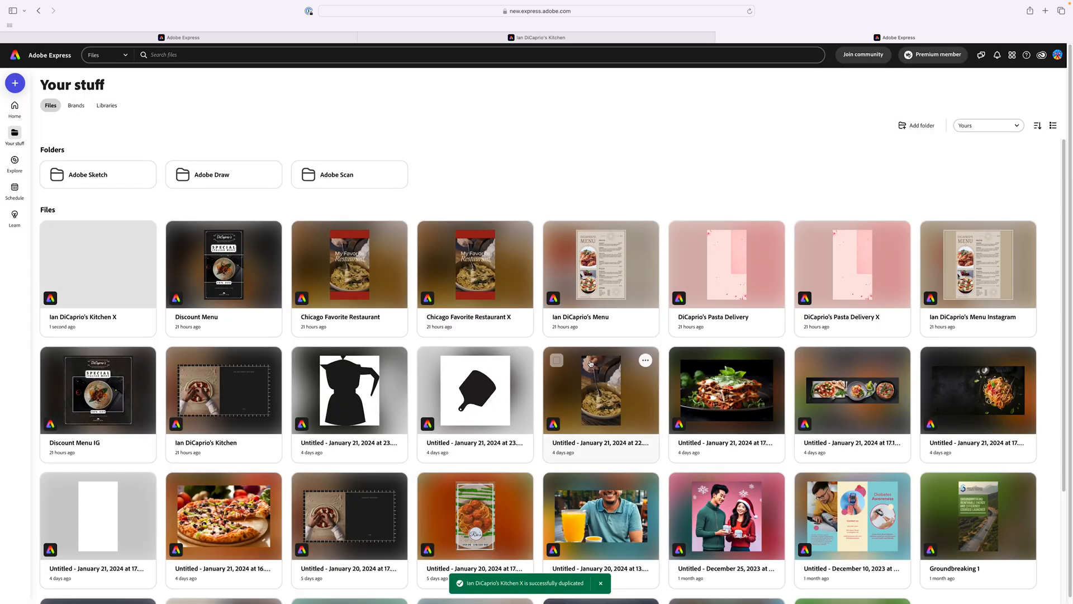
Step: Open the duplicated kitchen video and resize it to a custom 1024 x 576 px with the aspect ratio locked
left_click(109, 264)
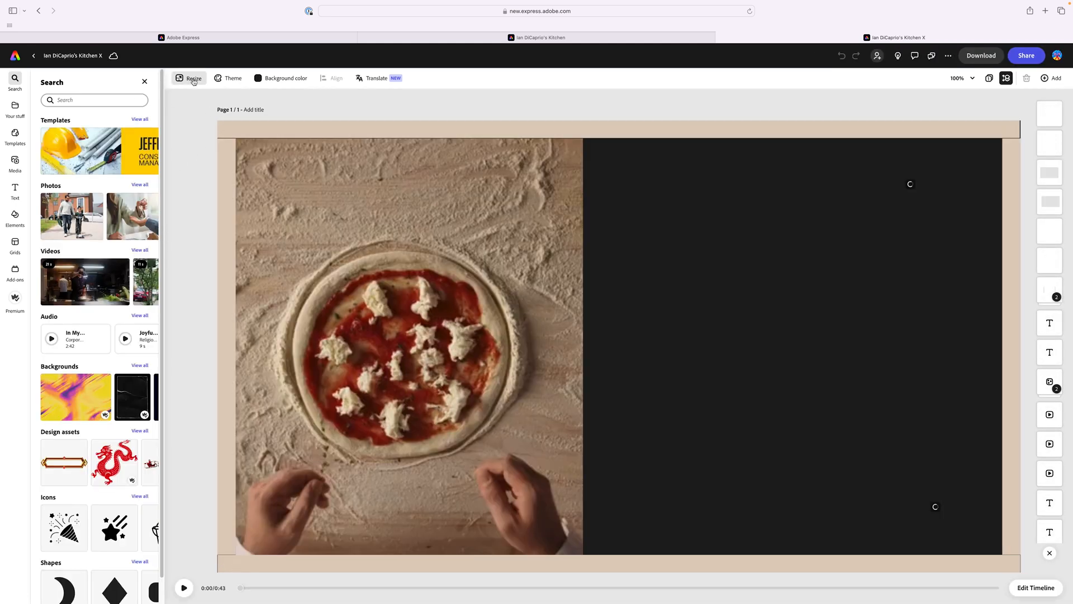
left_click(192, 79)
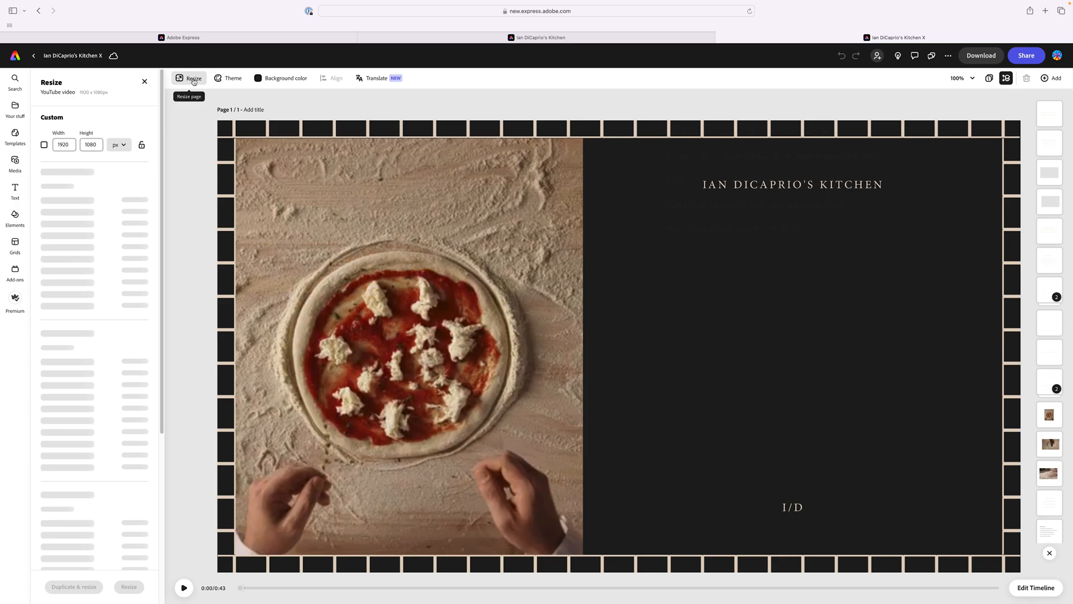
left_click(45, 145)
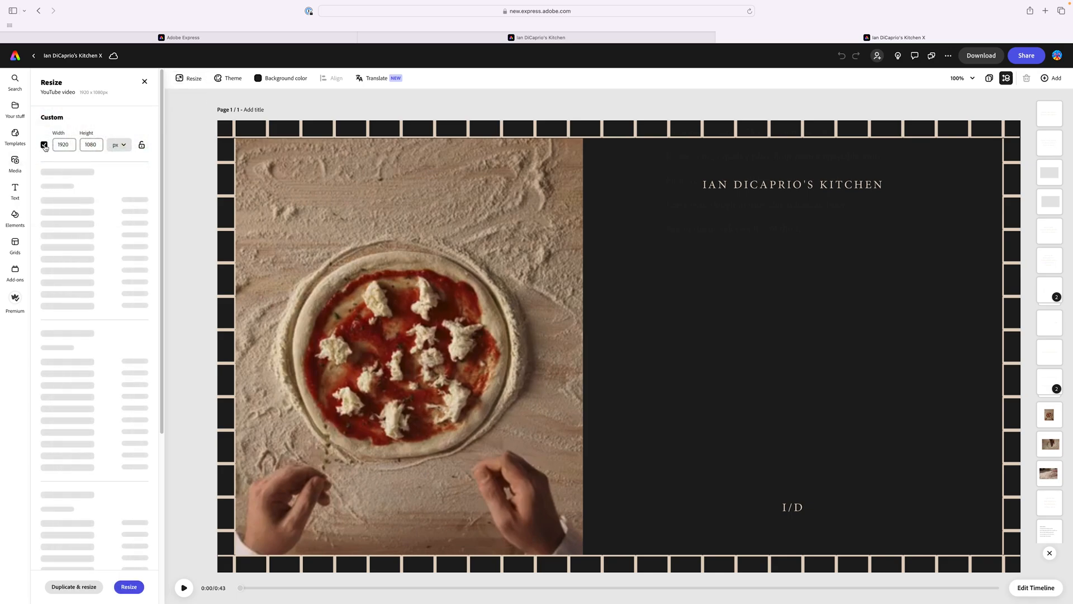
left_click(141, 144)
double_click(64, 145)
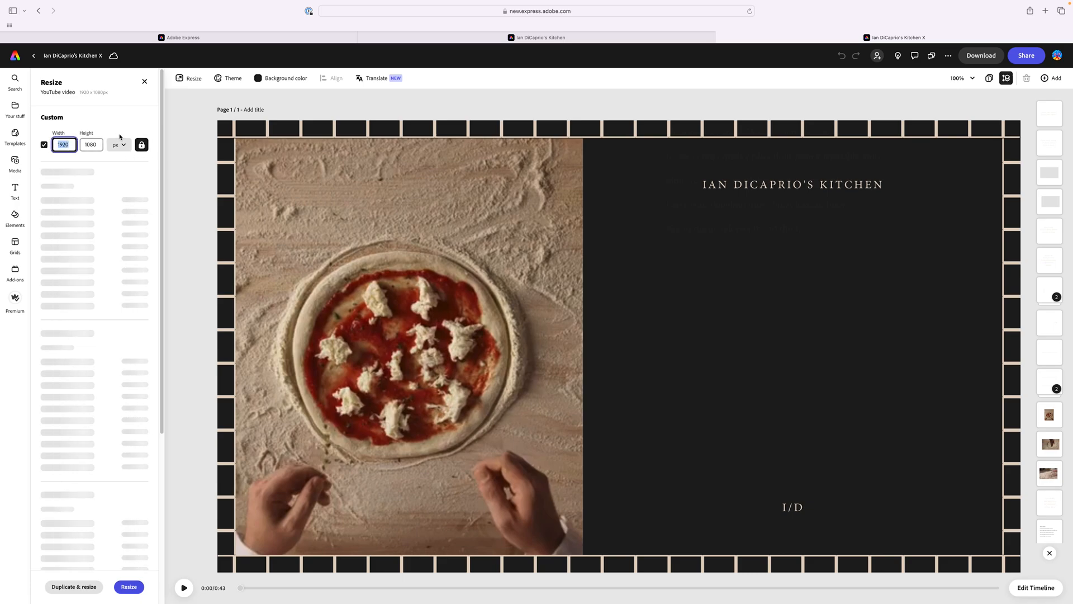
type("104")
type("4")
key("Tab")
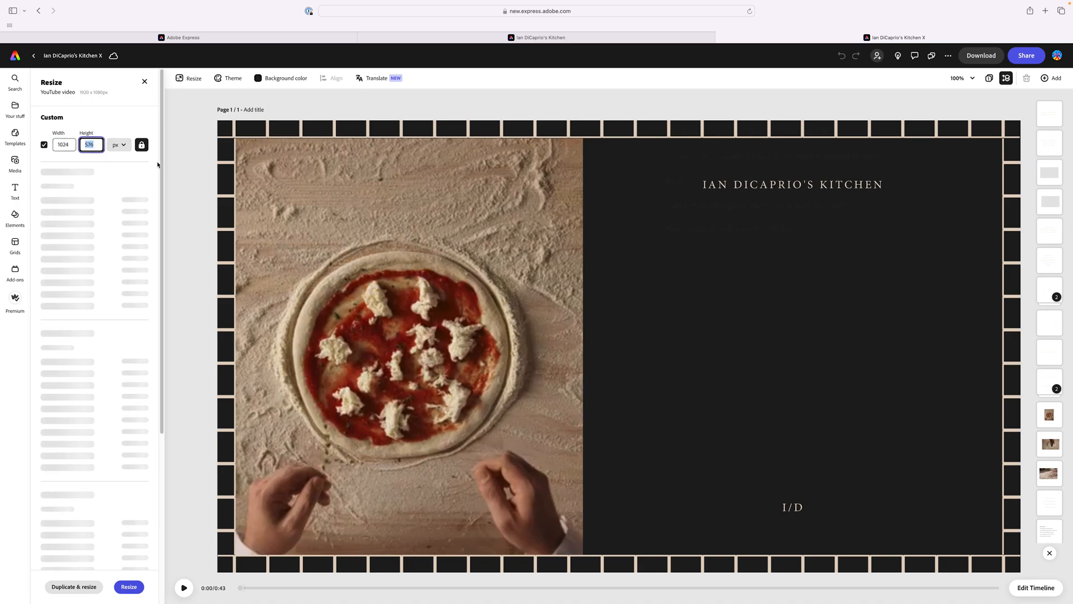
left_click(128, 586)
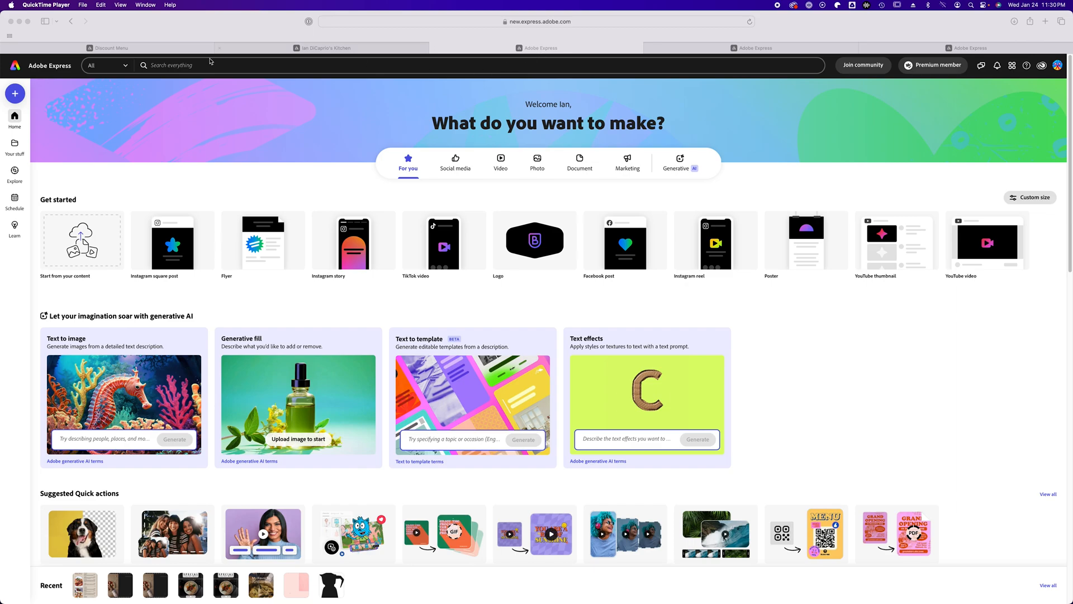
Step: Search the templates for "italian restaurant" and start a design from the beige 5 x 7 in Italian Menu template
left_click(127, 73)
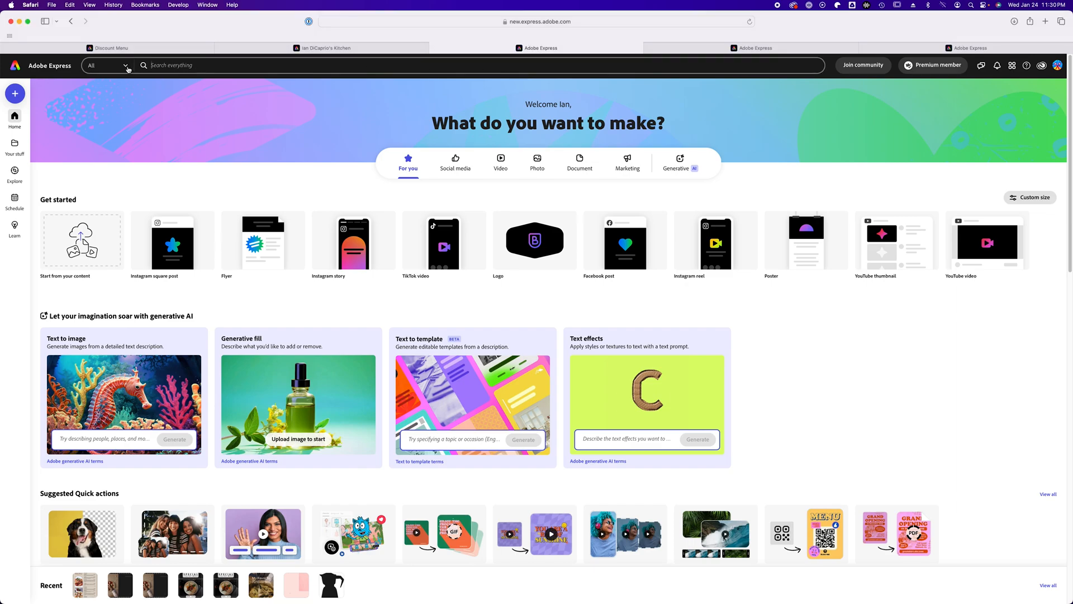
left_click(128, 69)
left_click(100, 109)
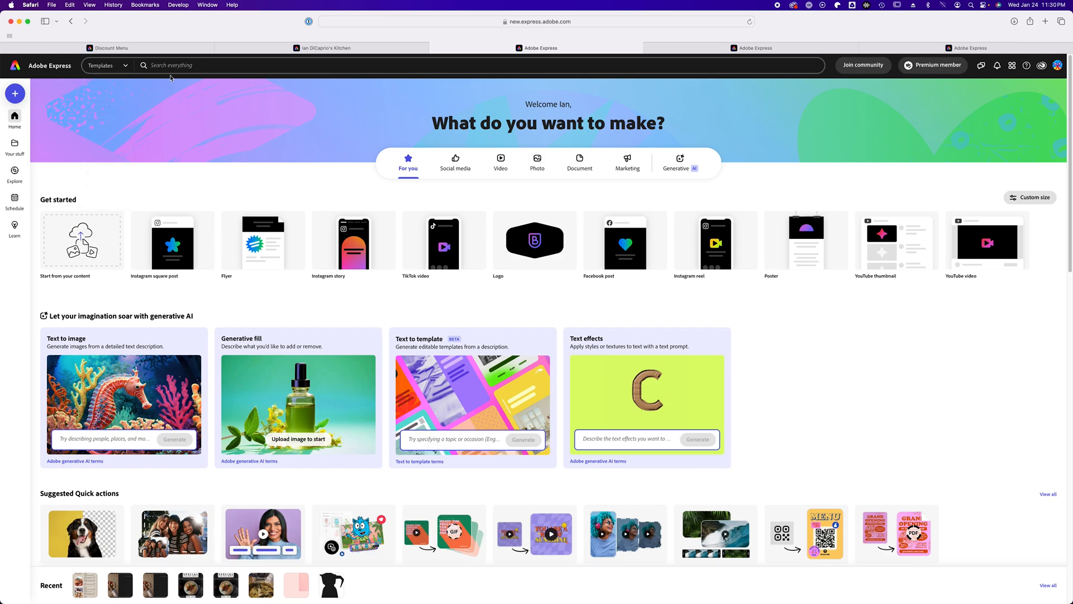
left_click(175, 65)
type("it")
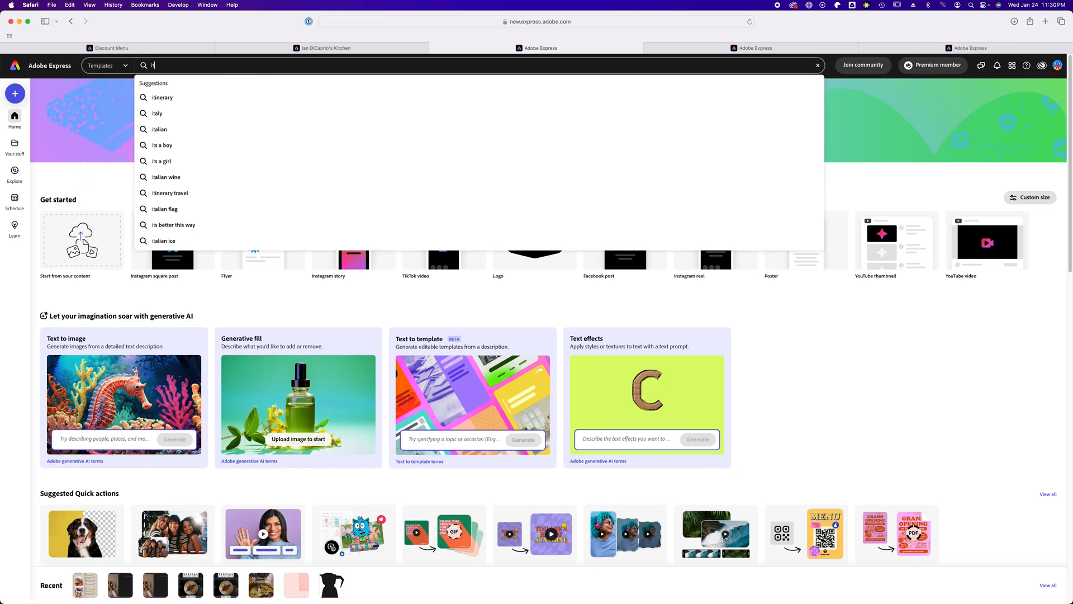
type("alian restaurant")
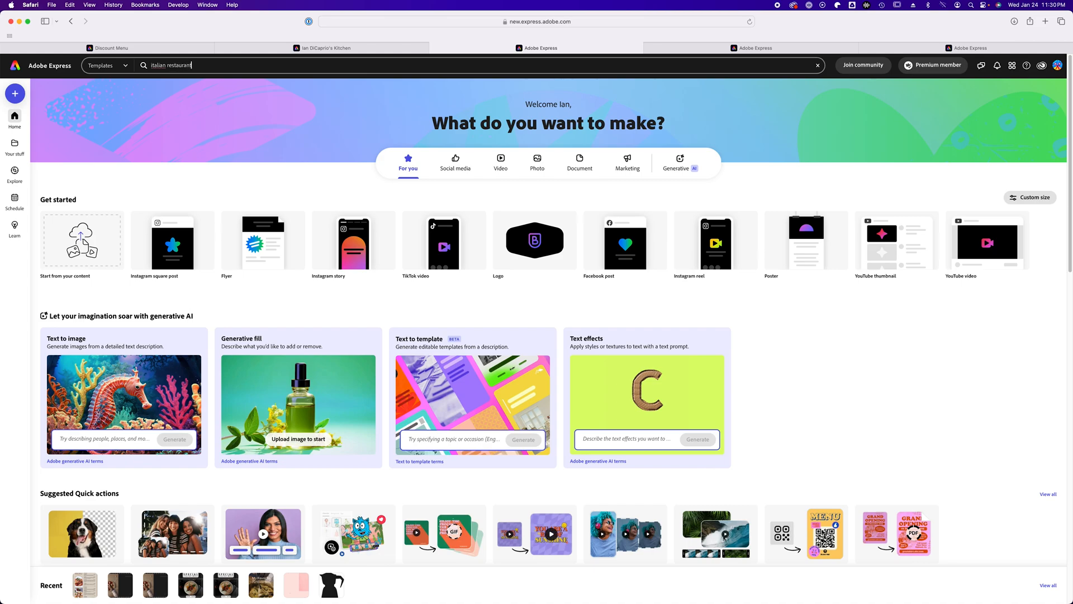
key("Return")
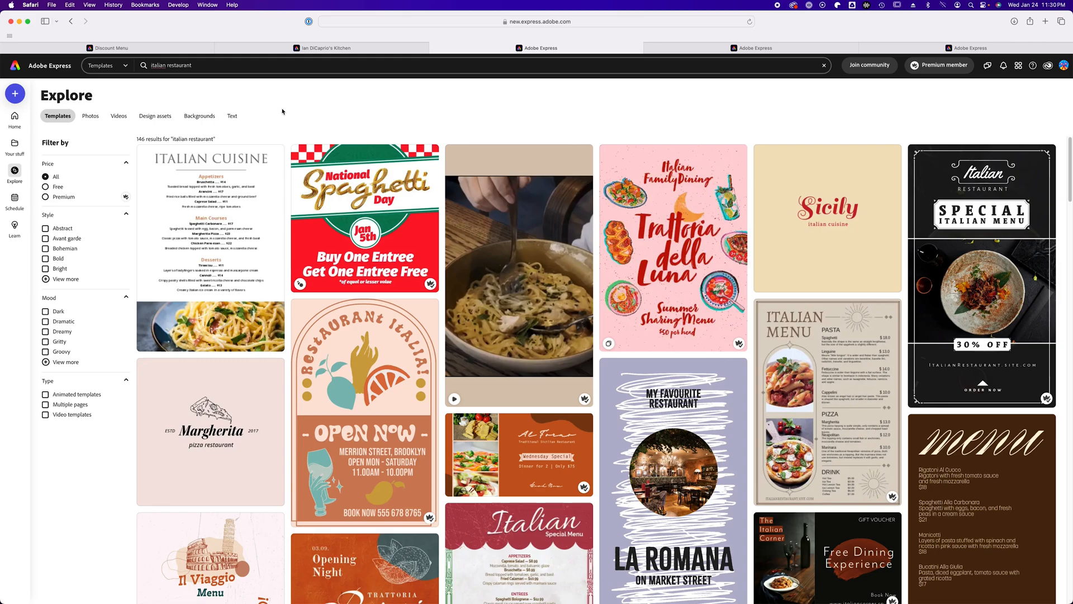
left_click(841, 377)
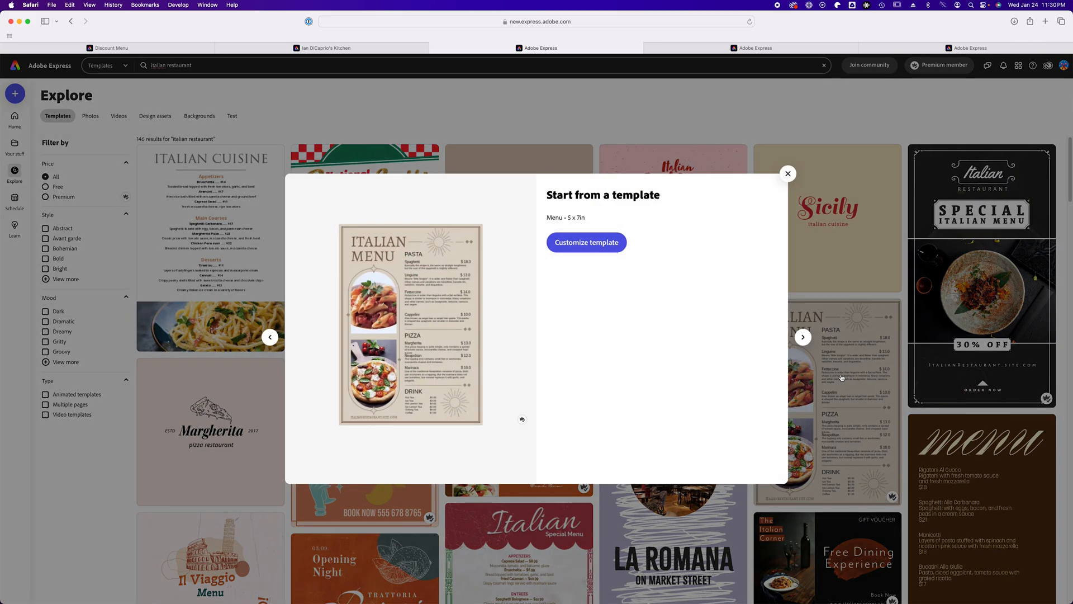
left_click(569, 244)
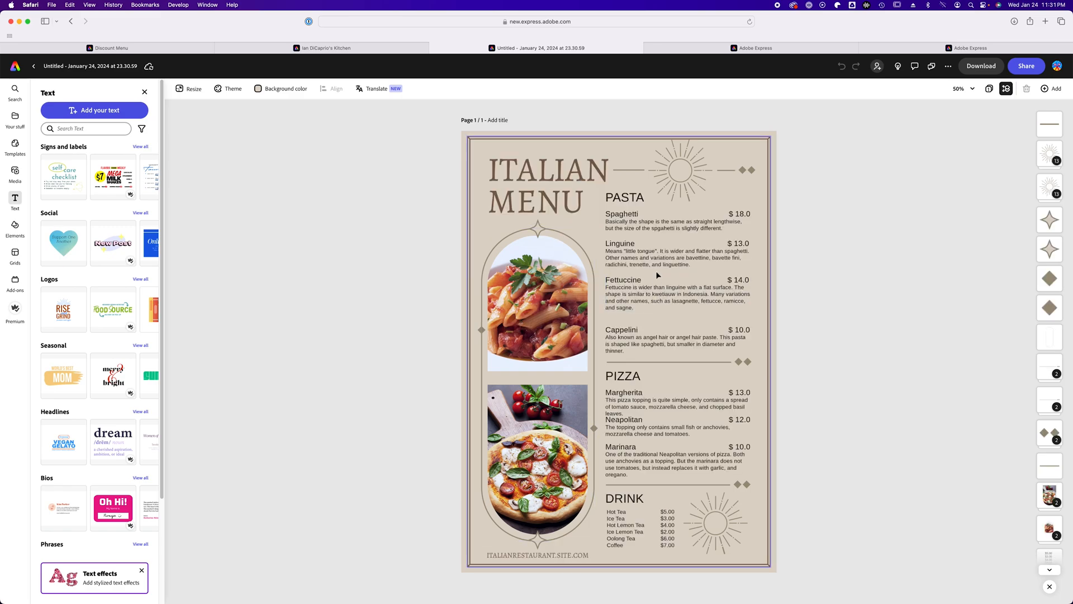
Step: Replace "ITALIAN" in the menu's title with "DICAPRIO'S"
double_click(562, 174)
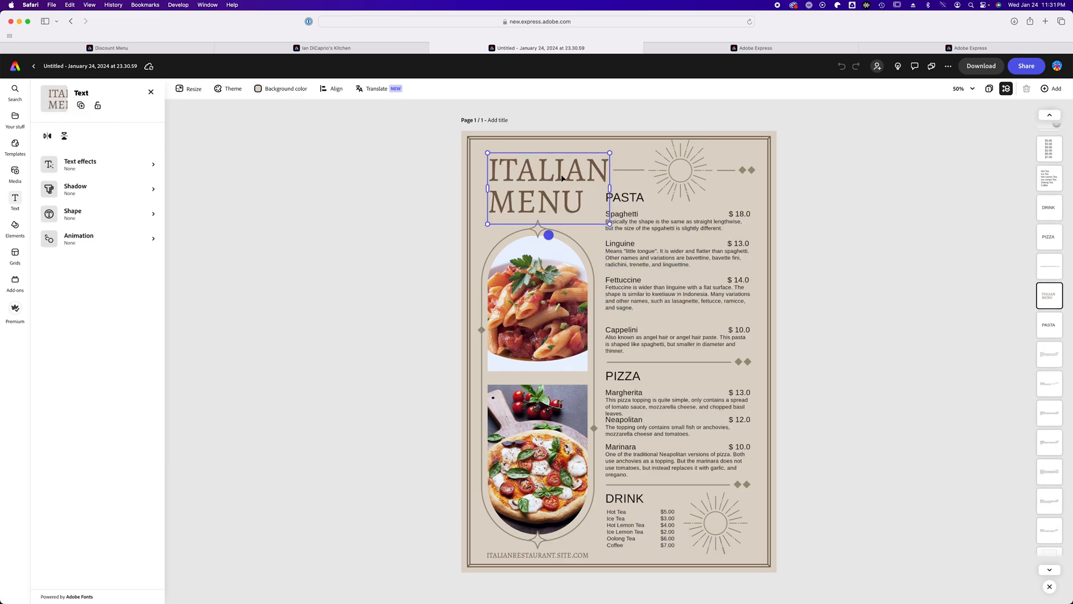
double_click(562, 174)
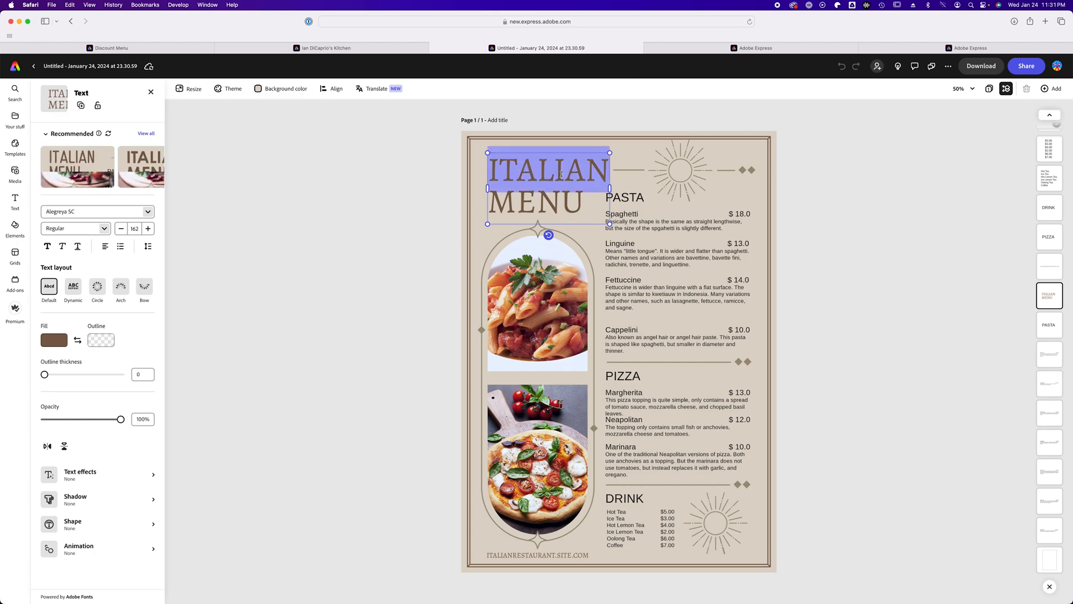
type("D")
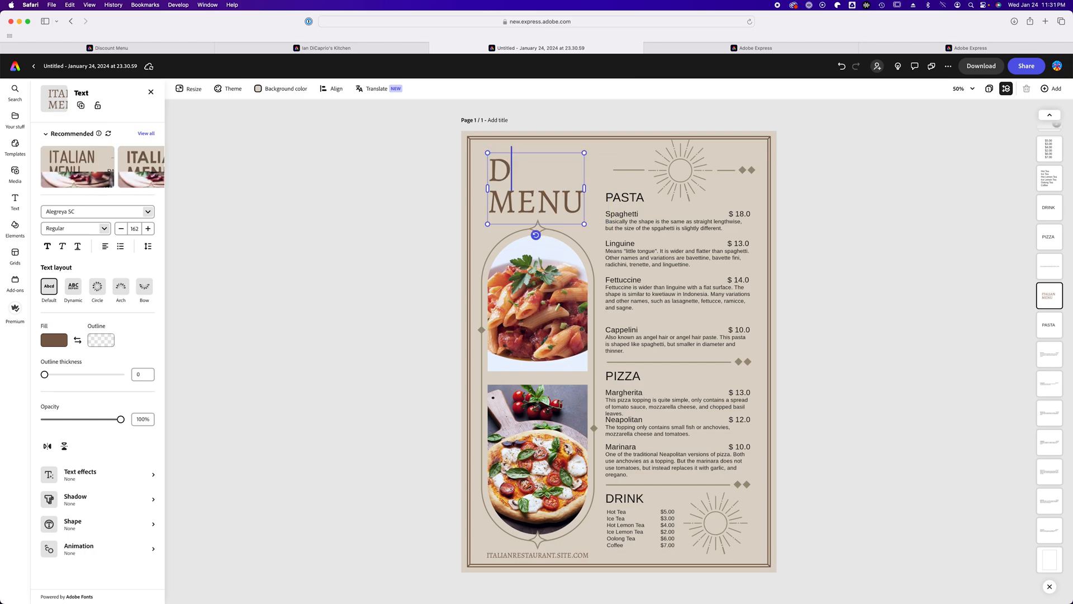
type("ICAPR")
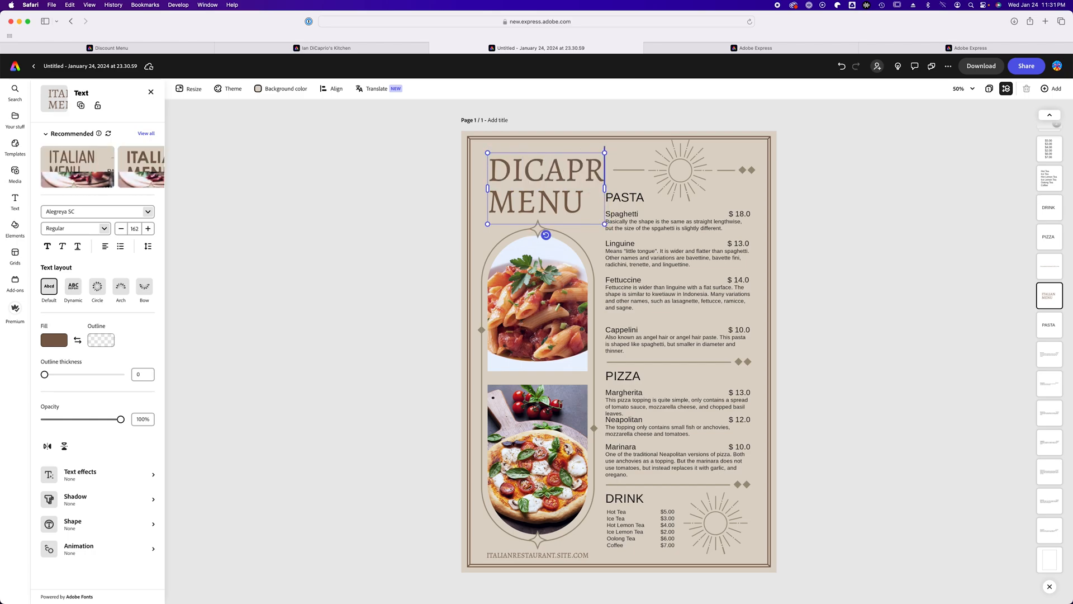
type("IO'S")
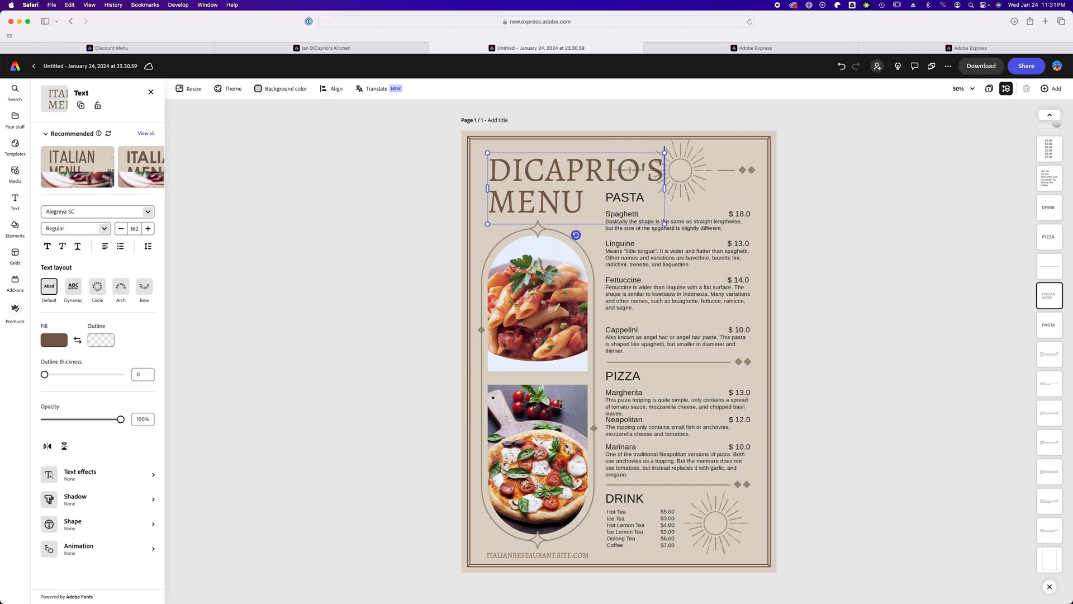
Step: Reduce the font size of "DICAPRIO'S" in the menu title to 88
left_click_drag(659, 167, 492, 166)
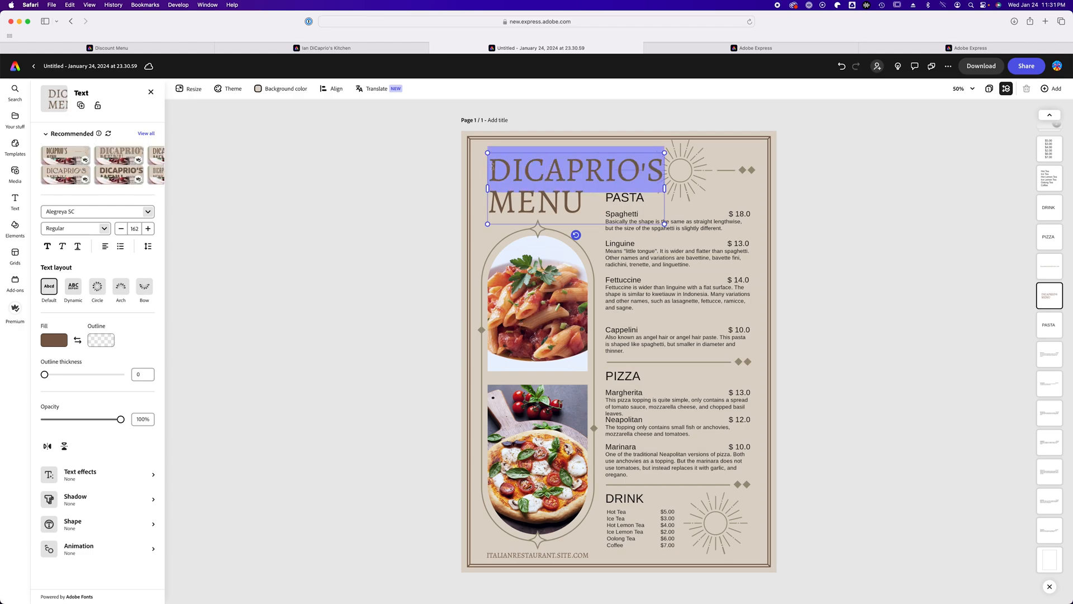
left_click(120, 228)
left_click_drag(126, 229, 127, 230)
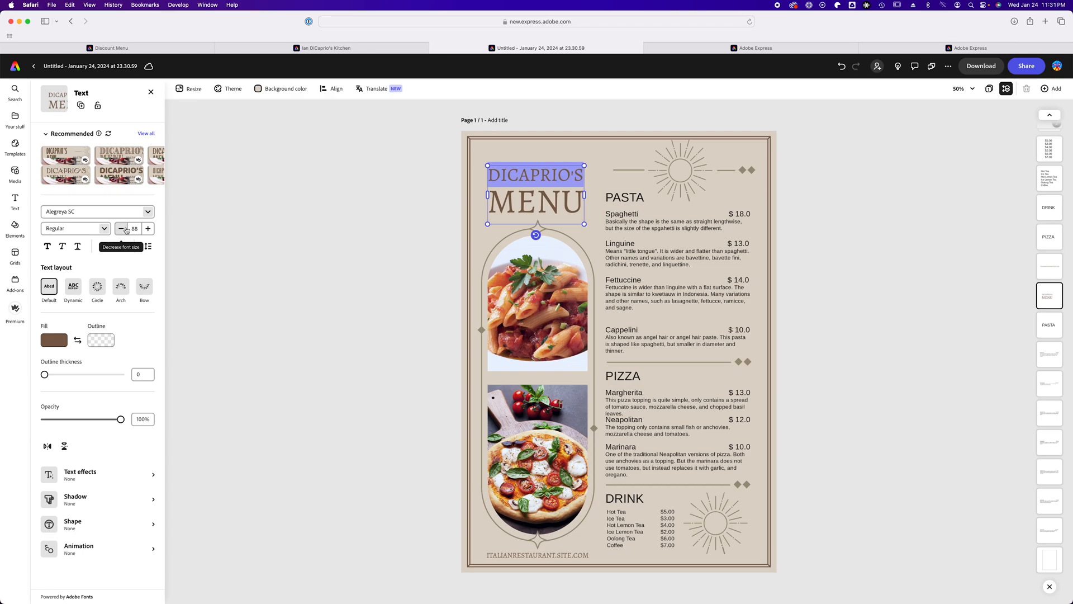
Step: Enlarge only the apostrophe in "DICAPRIO'S" by a few font size increments
left_click(574, 175)
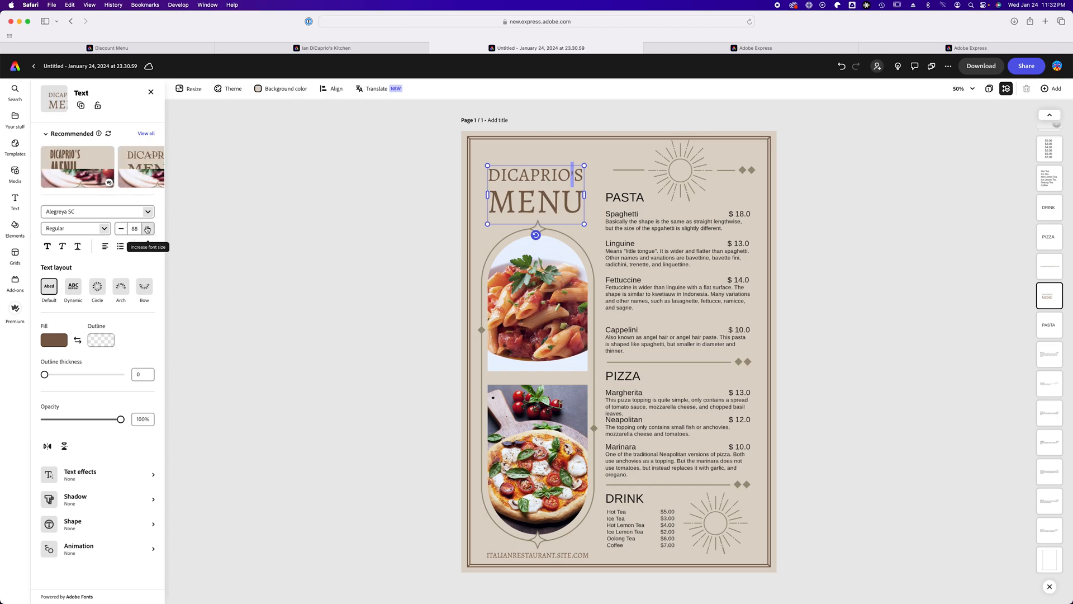
left_click(147, 228)
left_click(147, 229)
left_click(147, 229)
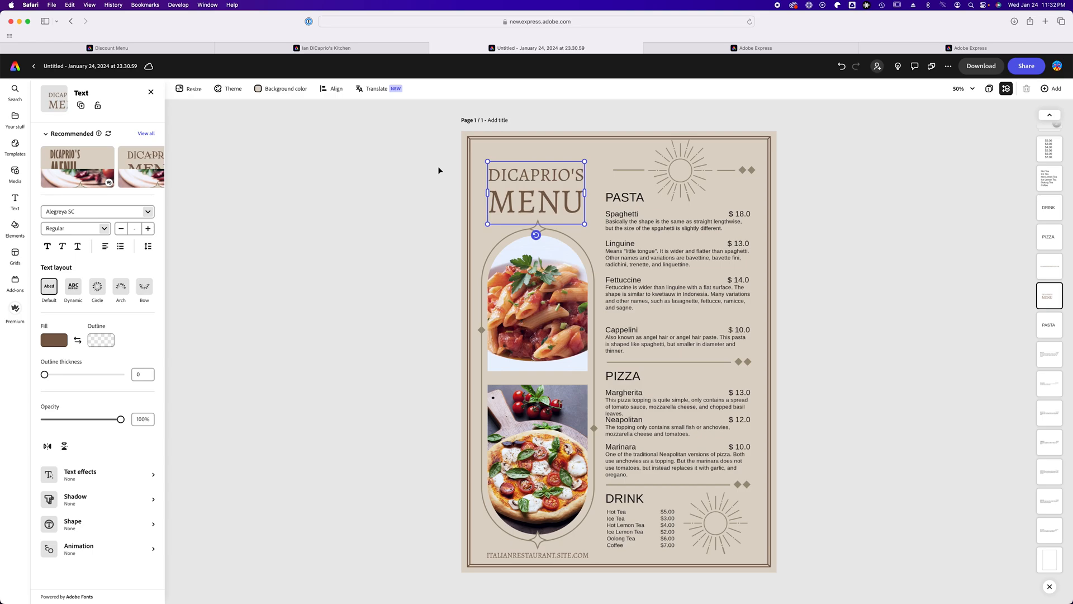
Step: Change the website text beneath the pizza photo to "IANDICAPRIOS.COM"
double_click(547, 556)
left_click_drag(571, 555, 473, 553)
type("IAN")
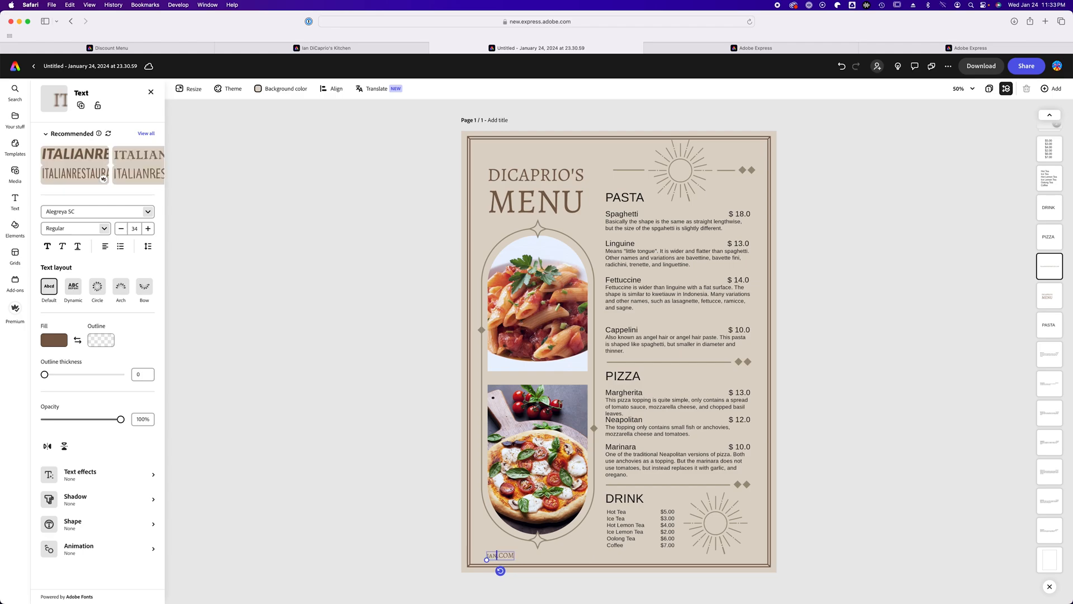
type(".")
key("BackSpace")
key("BackSpace")
key("BackSpace")
key("BackSpace")
type("IANDICAPRIOS")
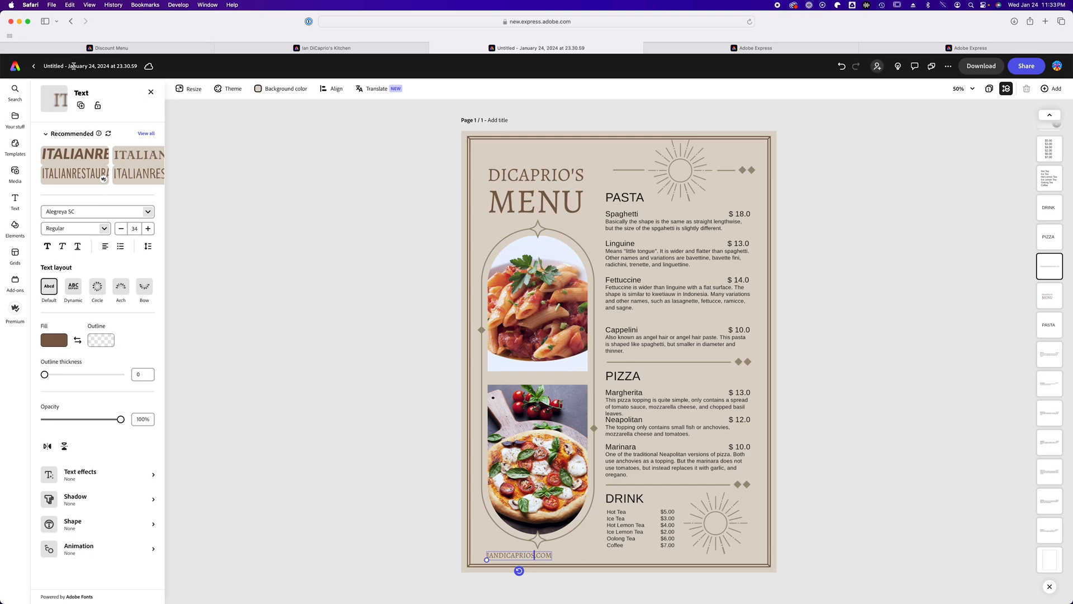
left_click(75, 66)
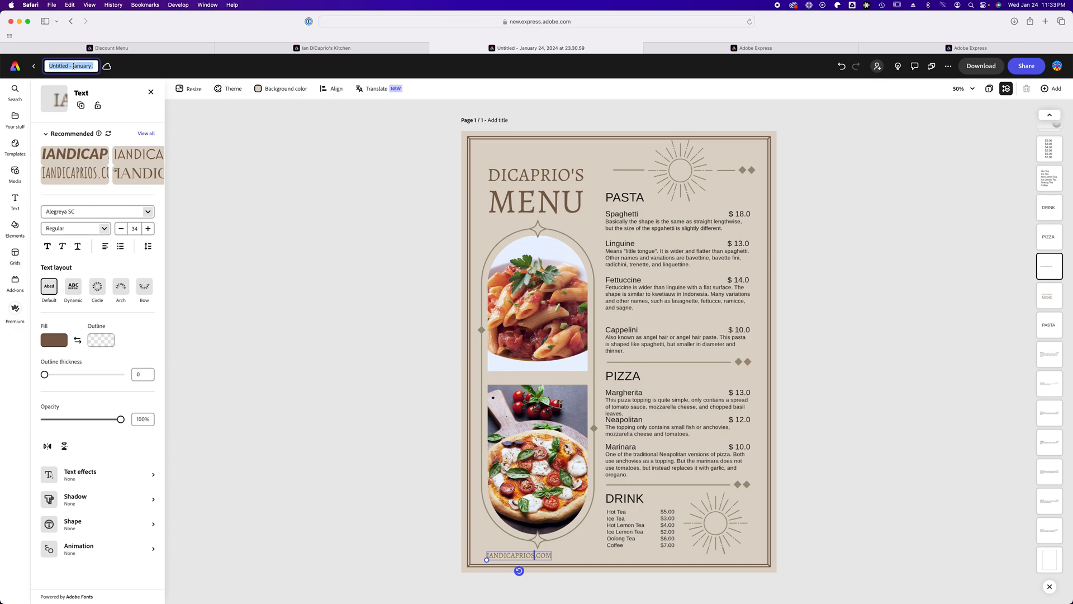
type("Ian DiCaprio's Menu")
key("Return")
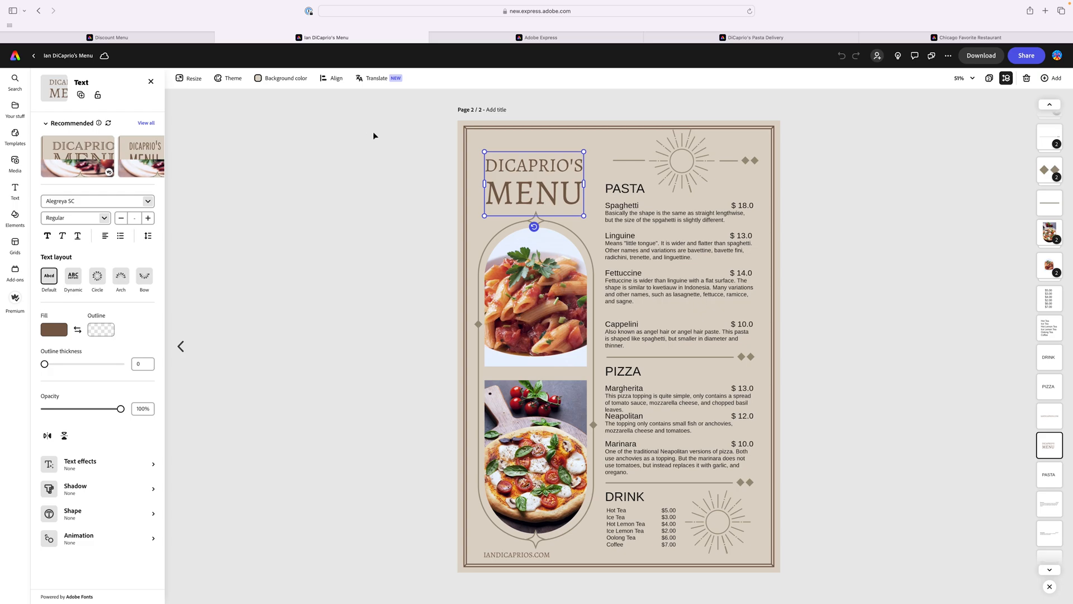
left_click(535, 37)
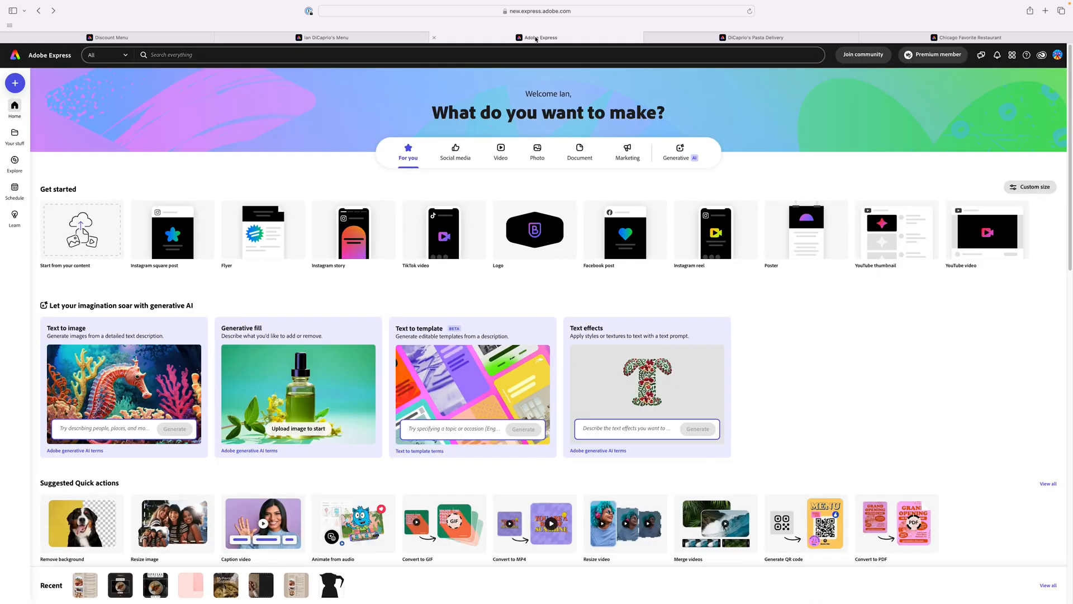
left_click(16, 135)
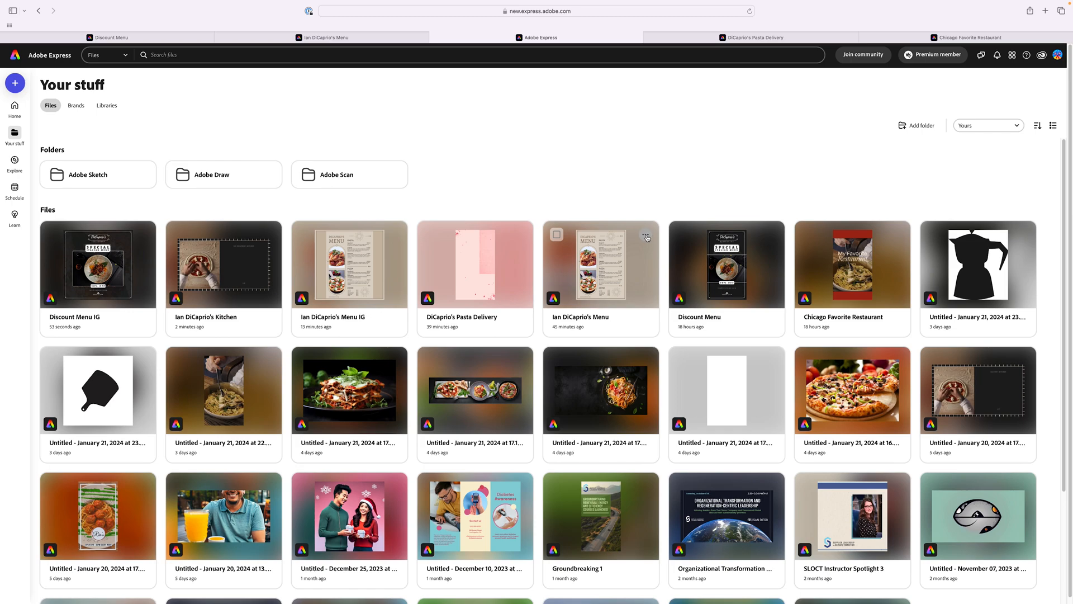
left_click(647, 237)
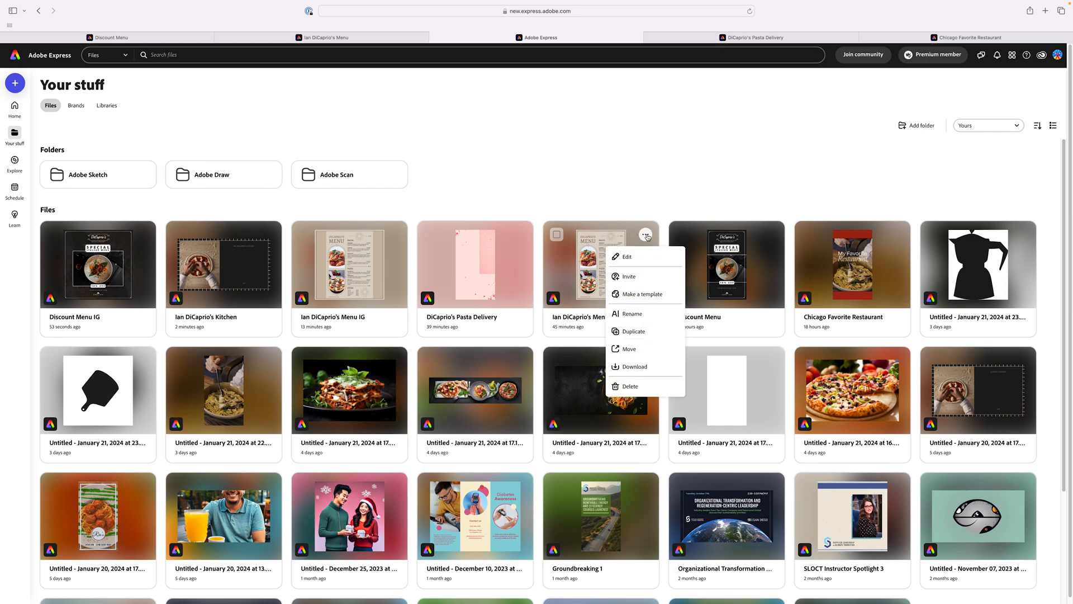
left_click(637, 331)
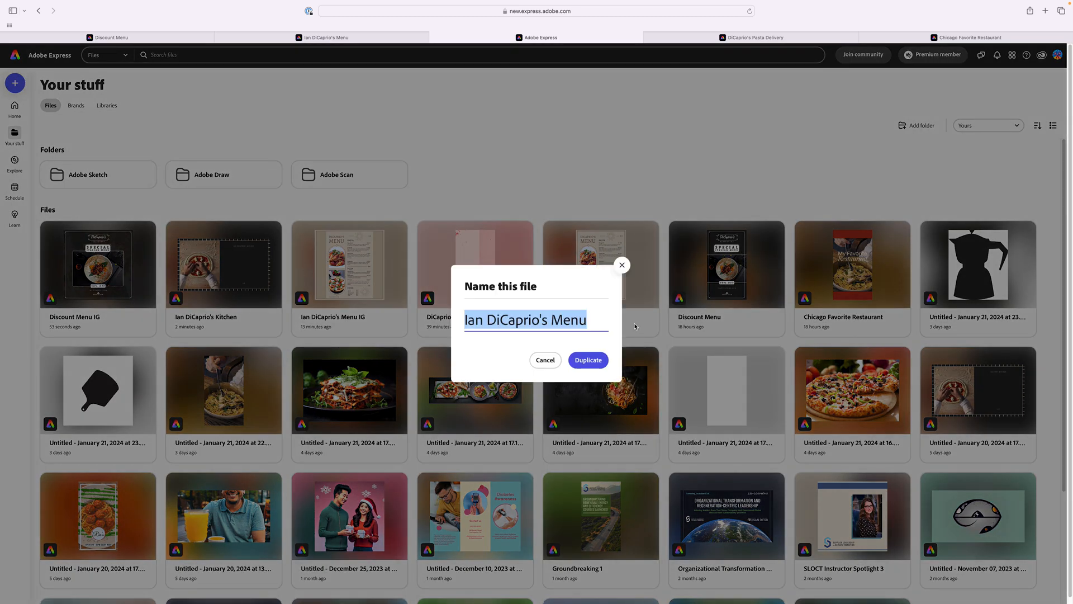
left_click(596, 319)
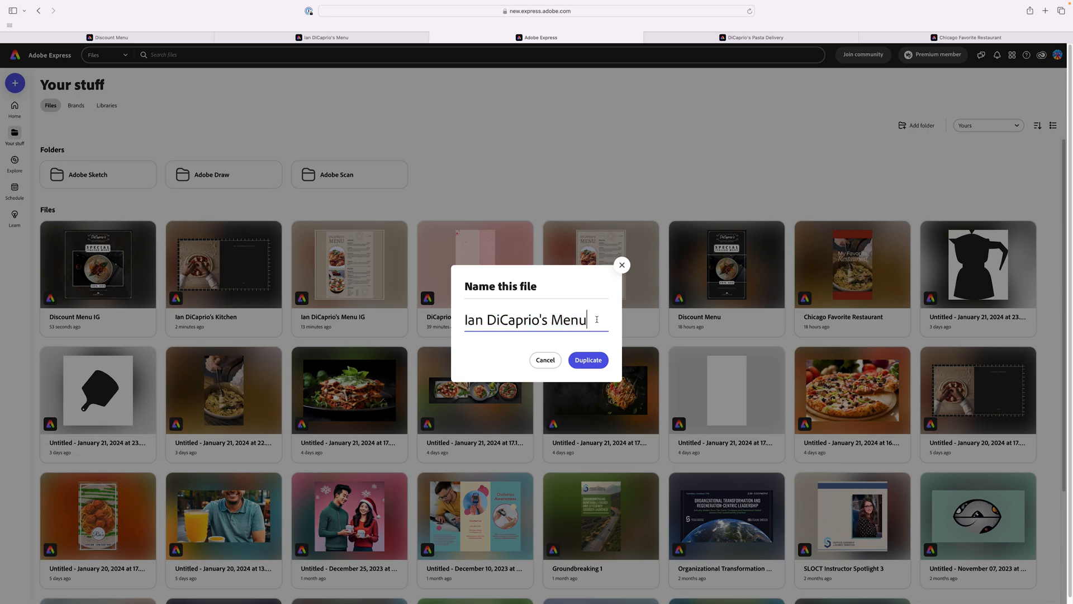
type("Instagram")
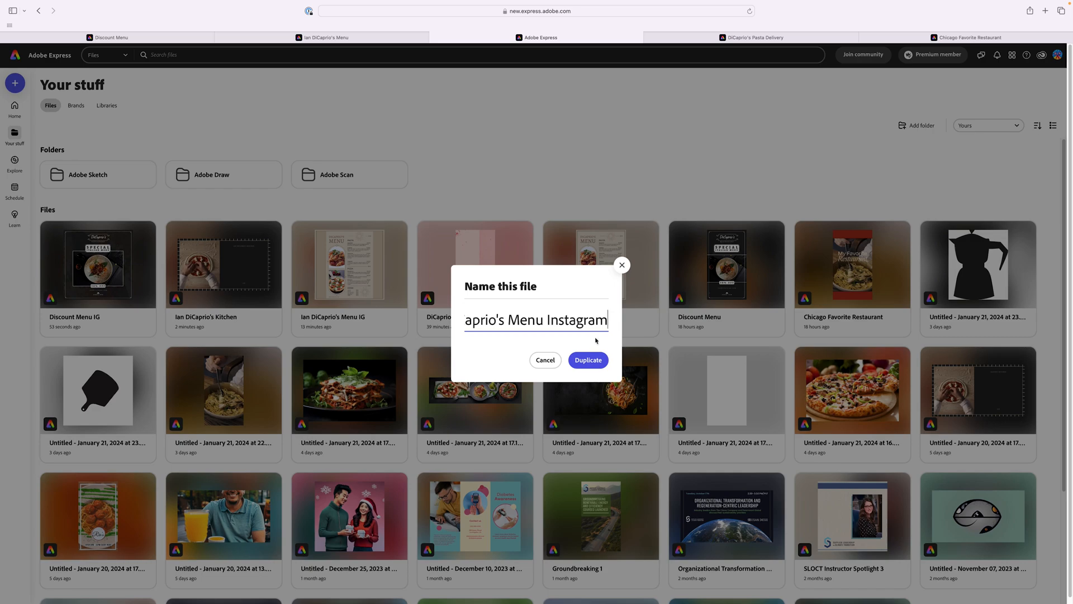
left_click(590, 359)
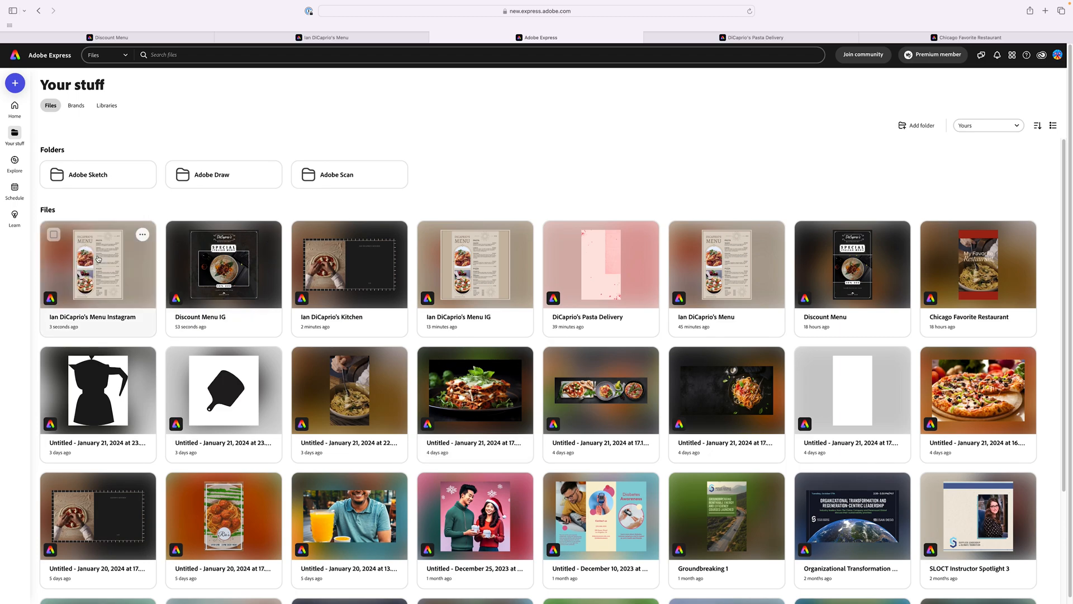
Step: Open the duplicated menu and resize it to an Instagram square post of 1080 x 1080 px
left_click(98, 259)
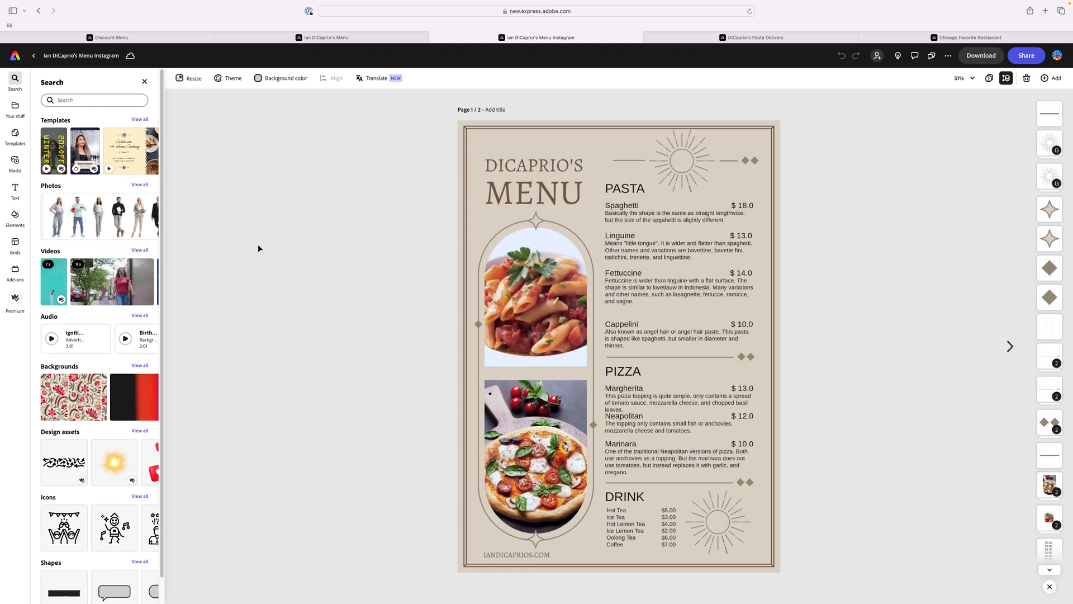
left_click(190, 79)
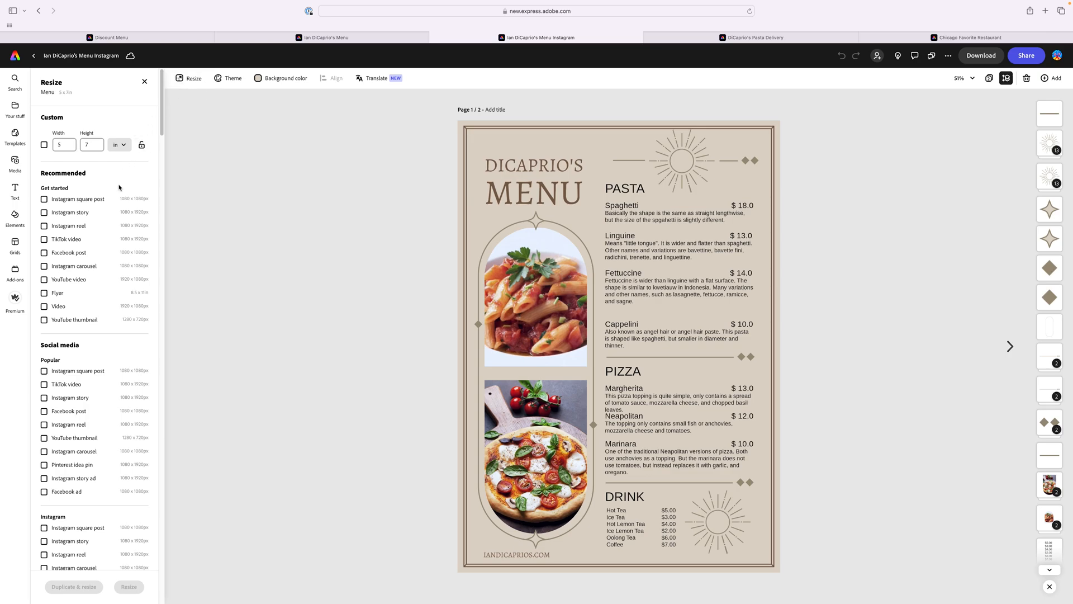
left_click(44, 199)
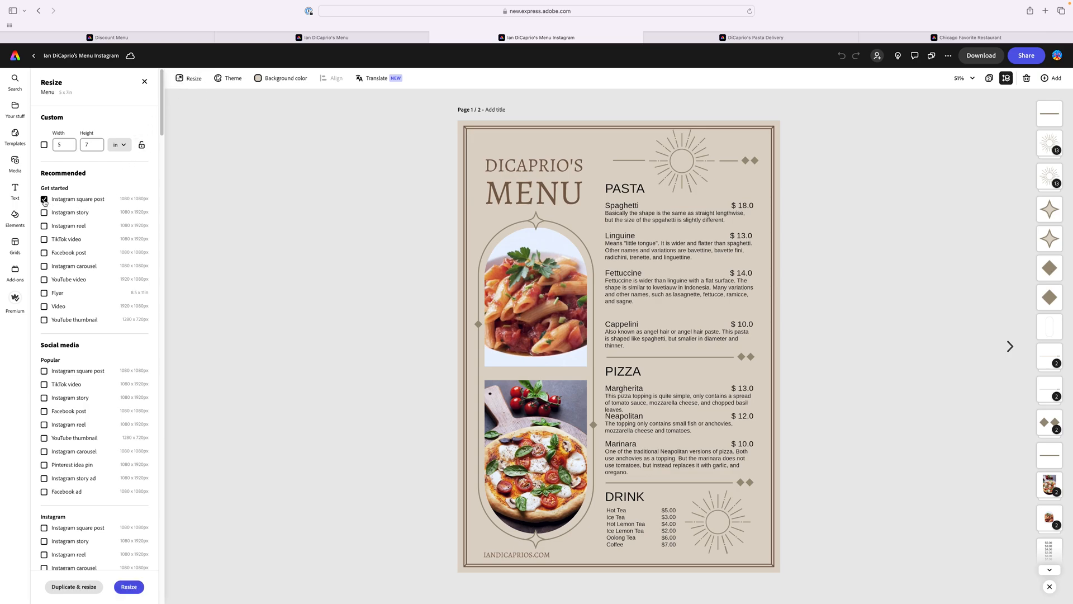
left_click(136, 587)
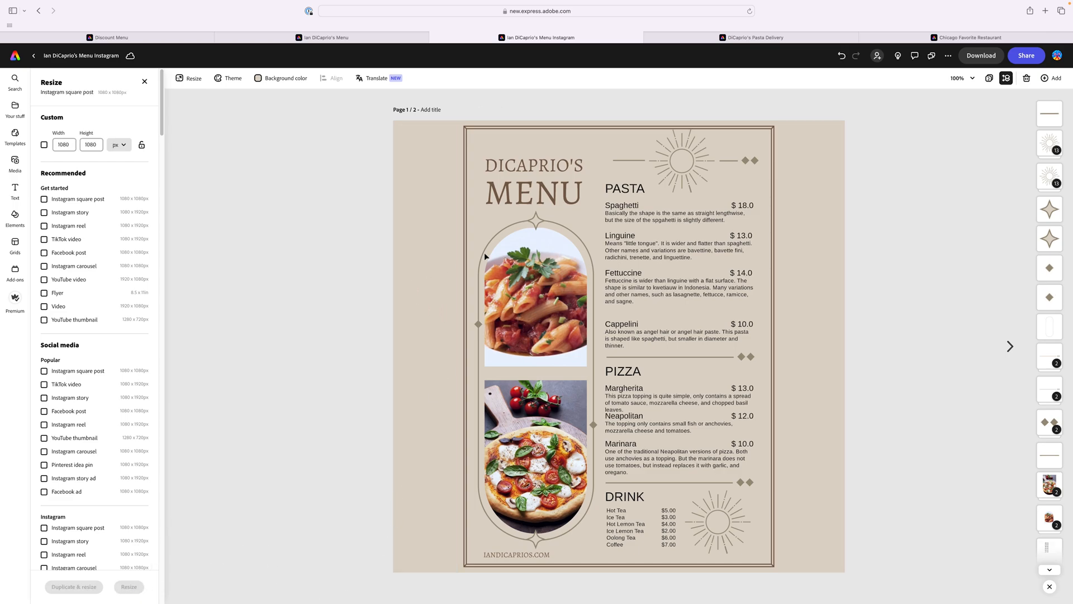
Step: Widen the brown border frame on both sides to reach close to the edges of the square page
left_click(465, 274)
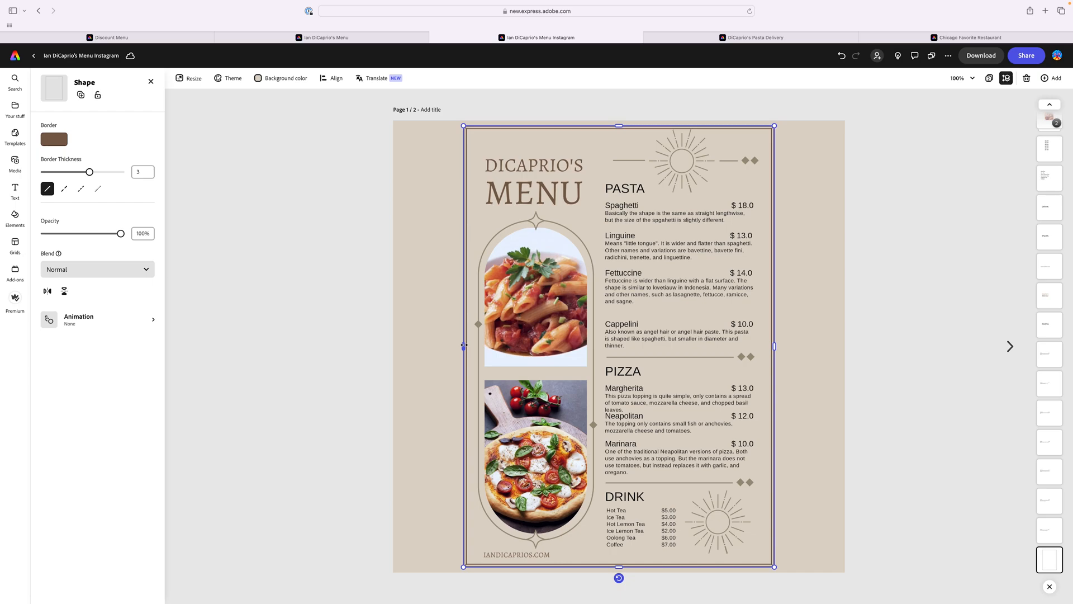
left_click_drag(463, 346, 456, 349)
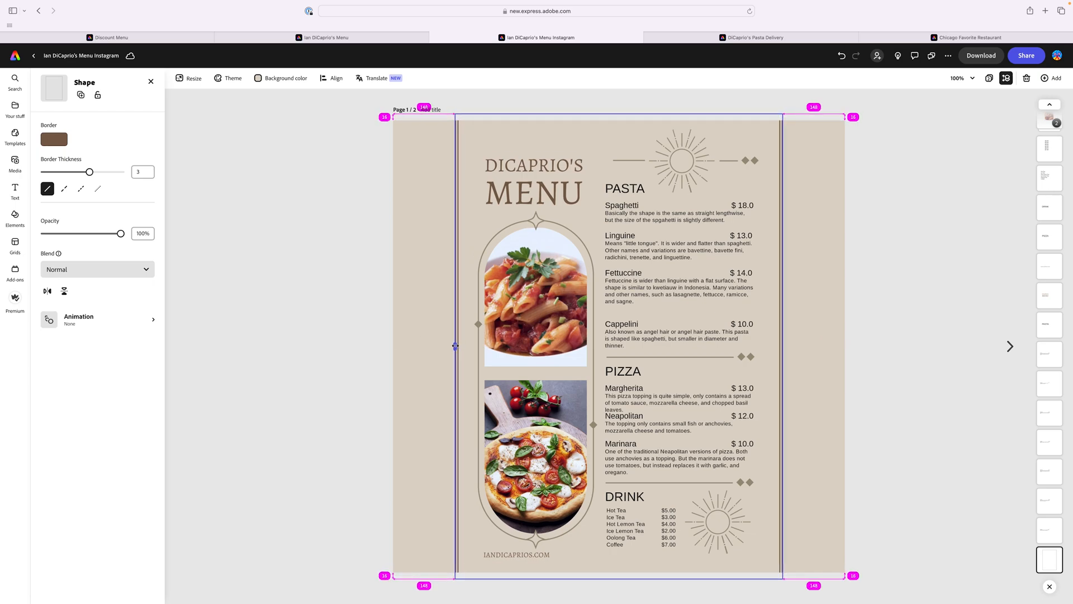
key("super+z")
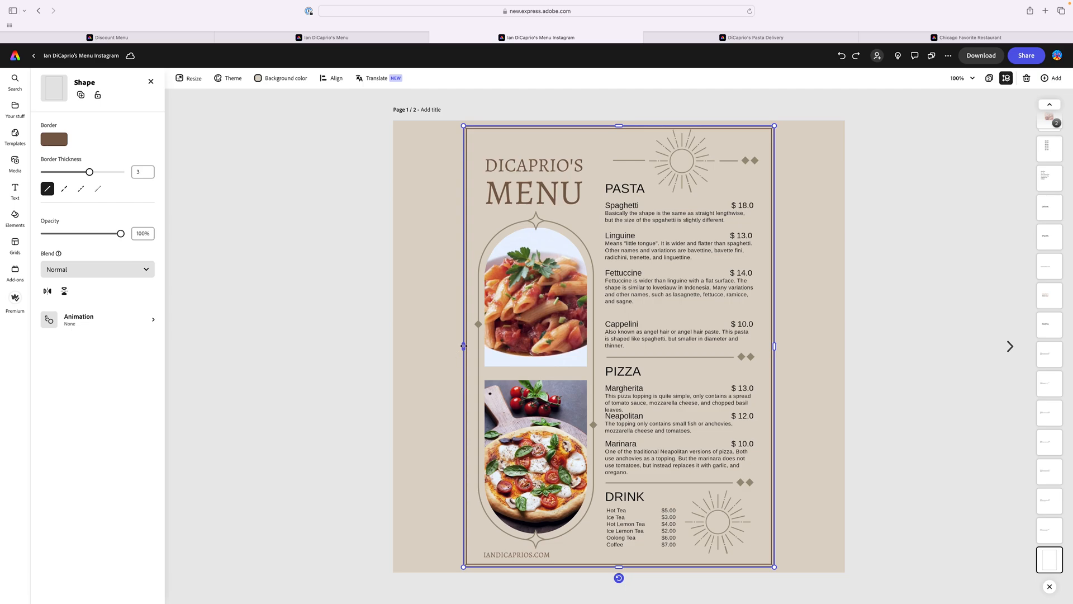
left_click_drag(463, 346, 398, 347)
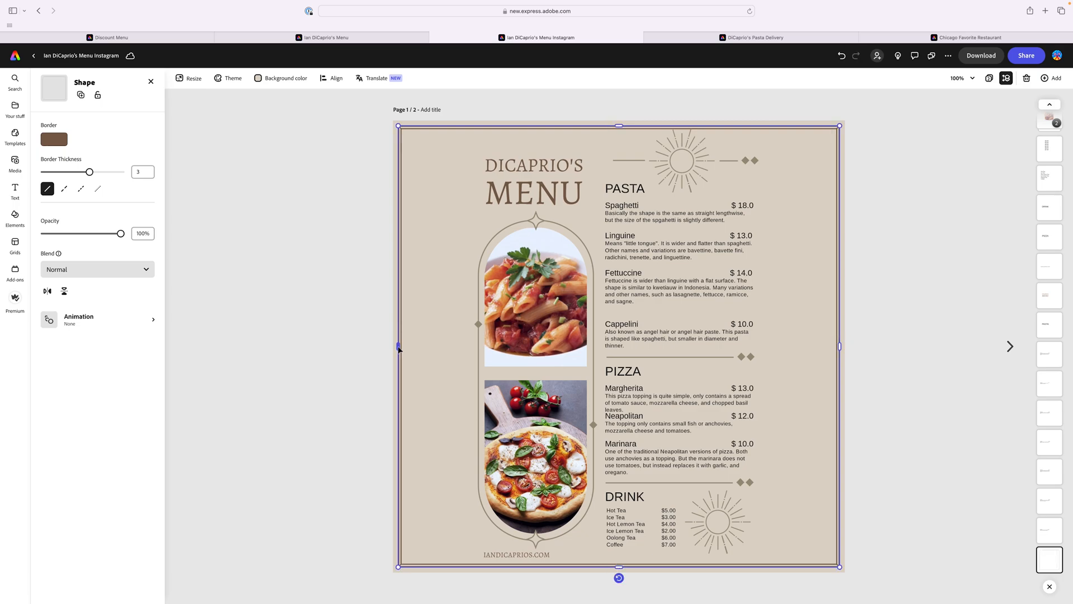
left_click(350, 323)
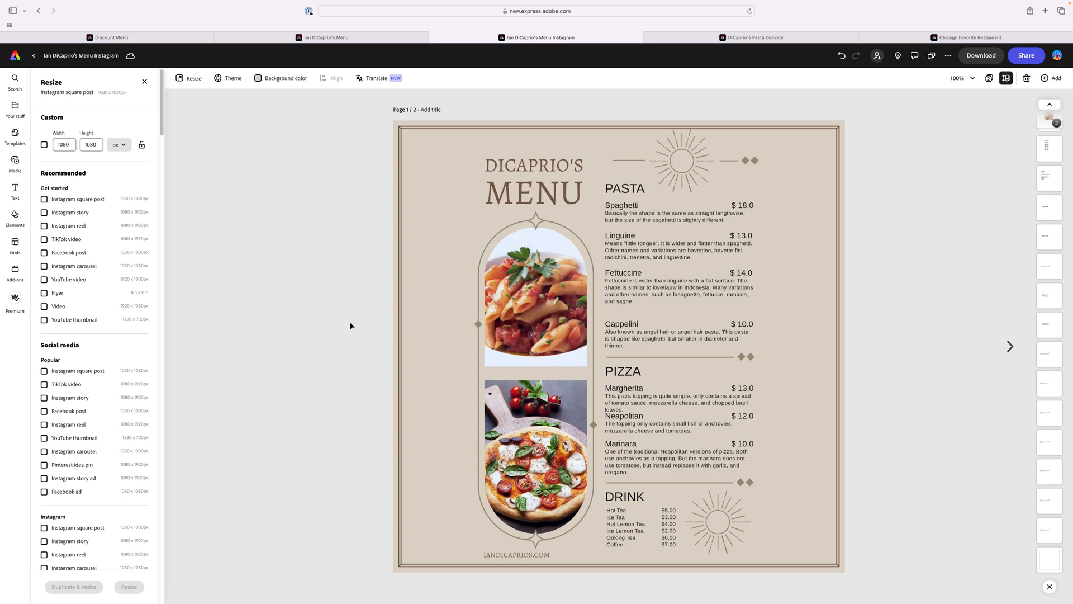
Step: Add a solid black rectangle shape to the first page
left_click(16, 216)
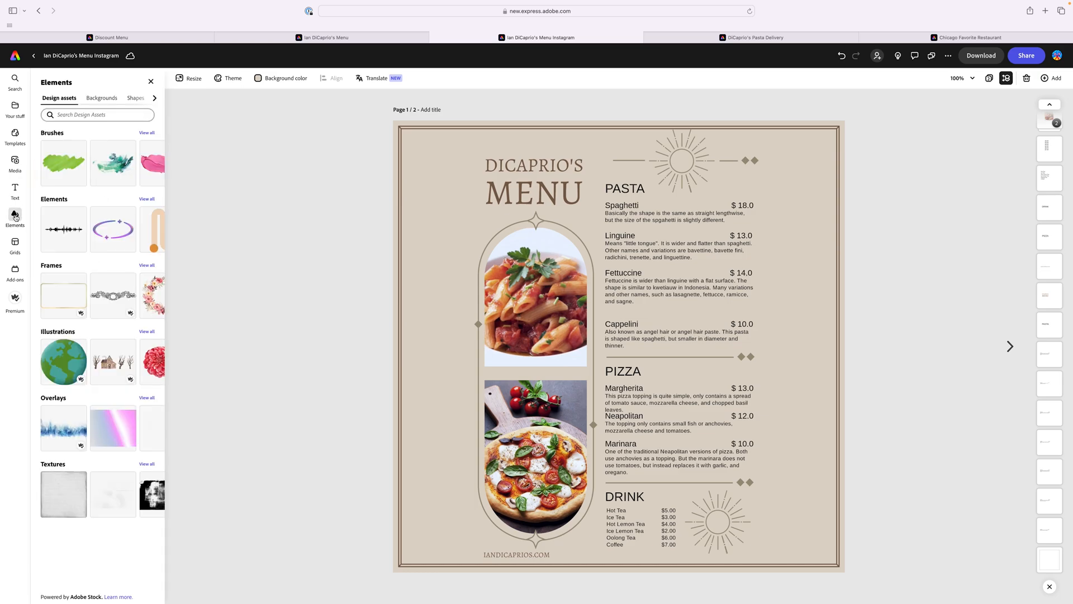
left_click(135, 98)
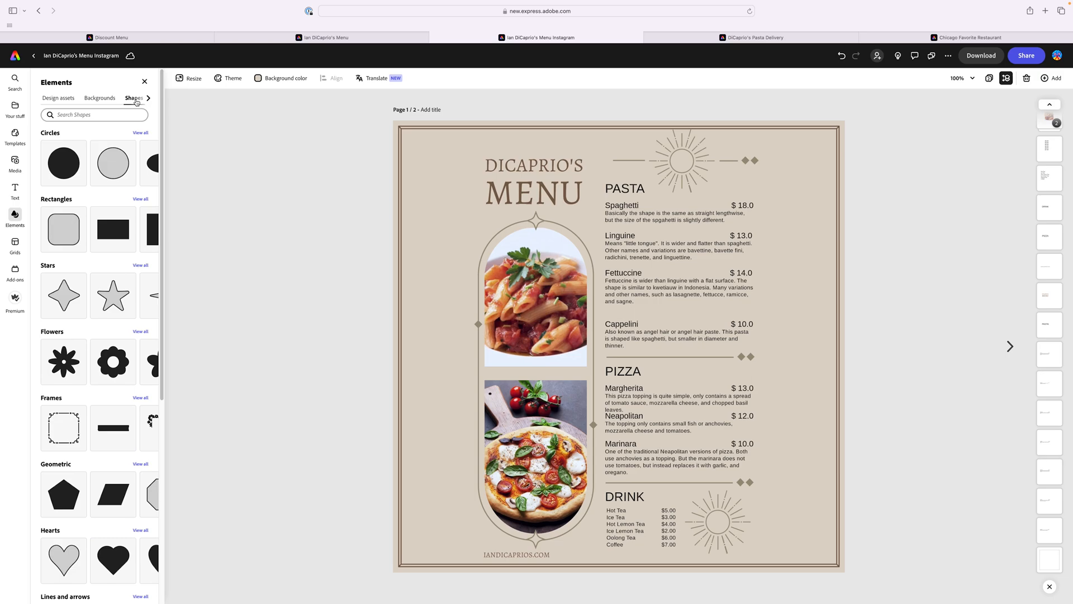
left_click(113, 239)
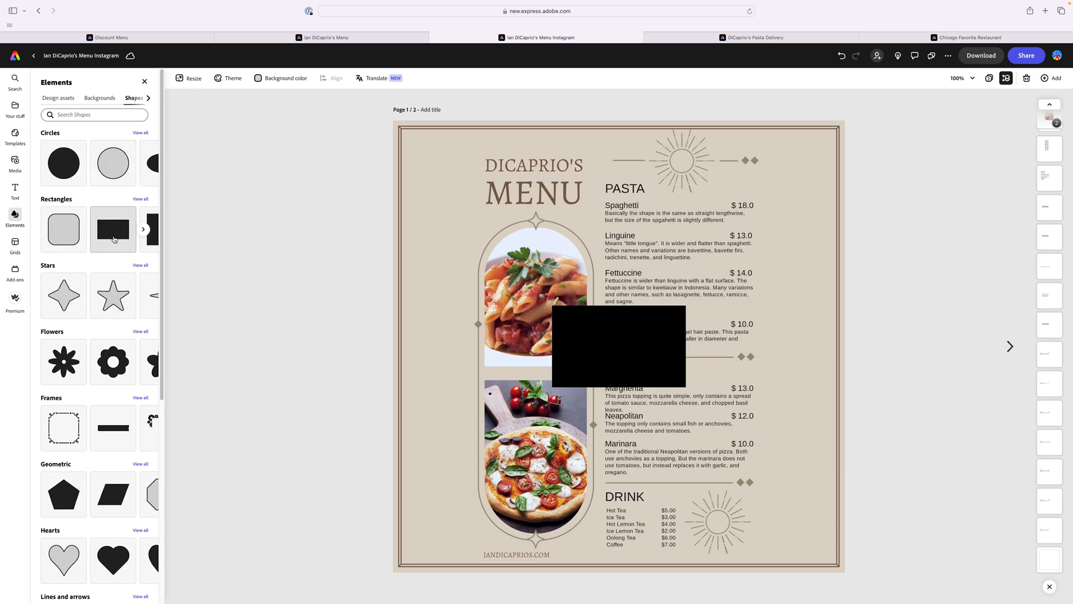
left_click(631, 330)
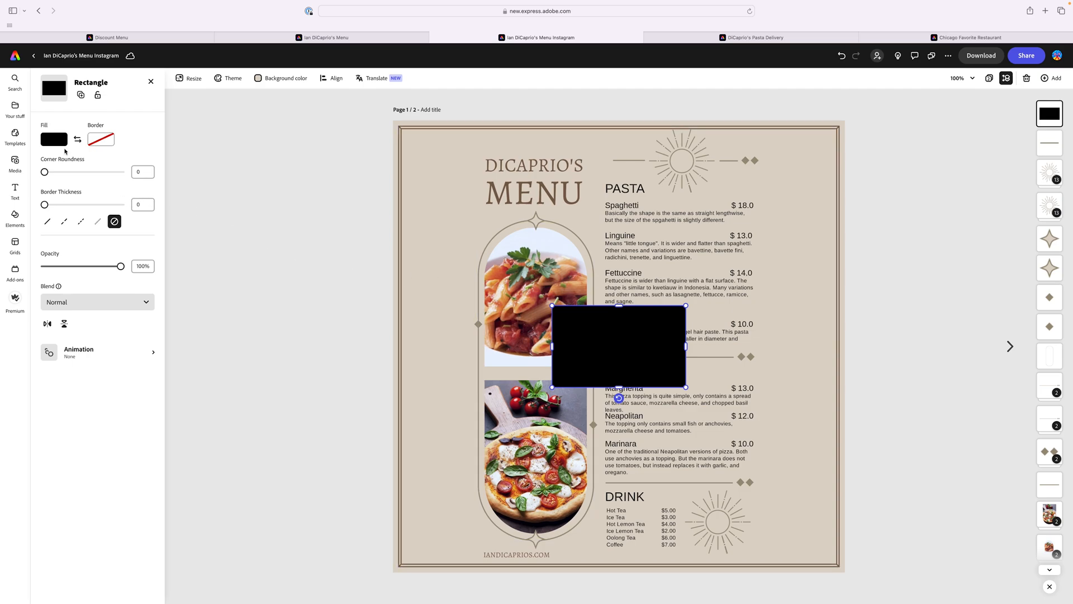
Step: Fill the rectangle with a dark brown swatch and lower its opacity to 25%
left_click(56, 143)
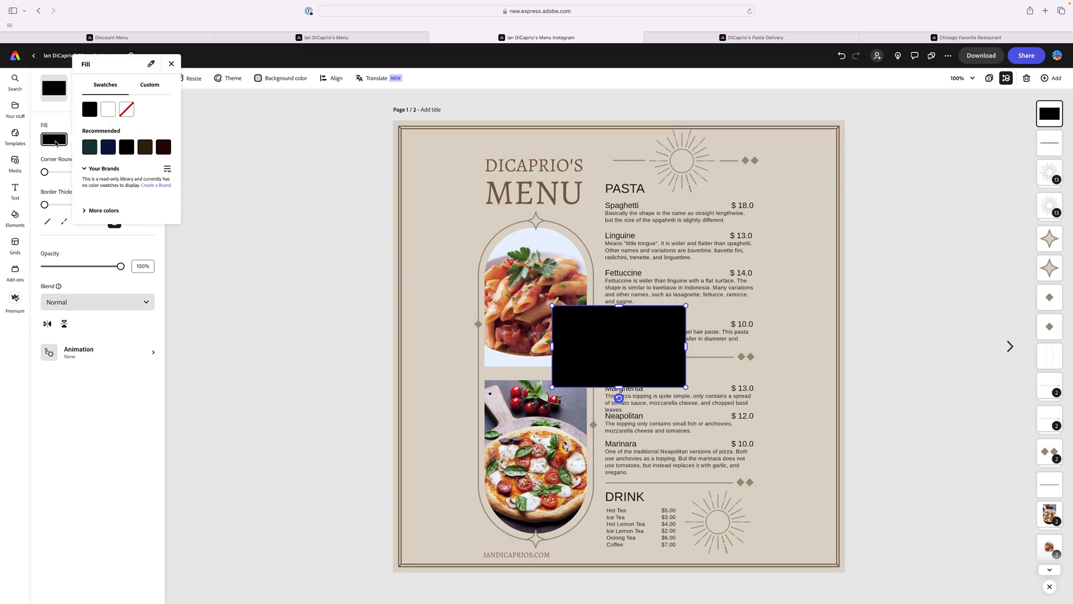
left_click(86, 211)
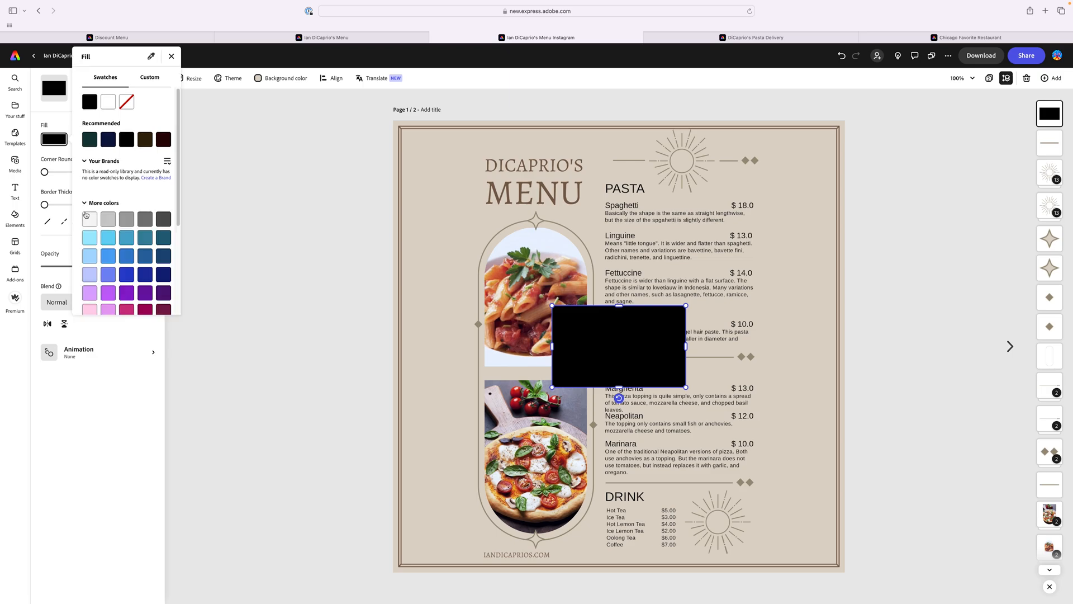
scroll(137, 239, "down", 4)
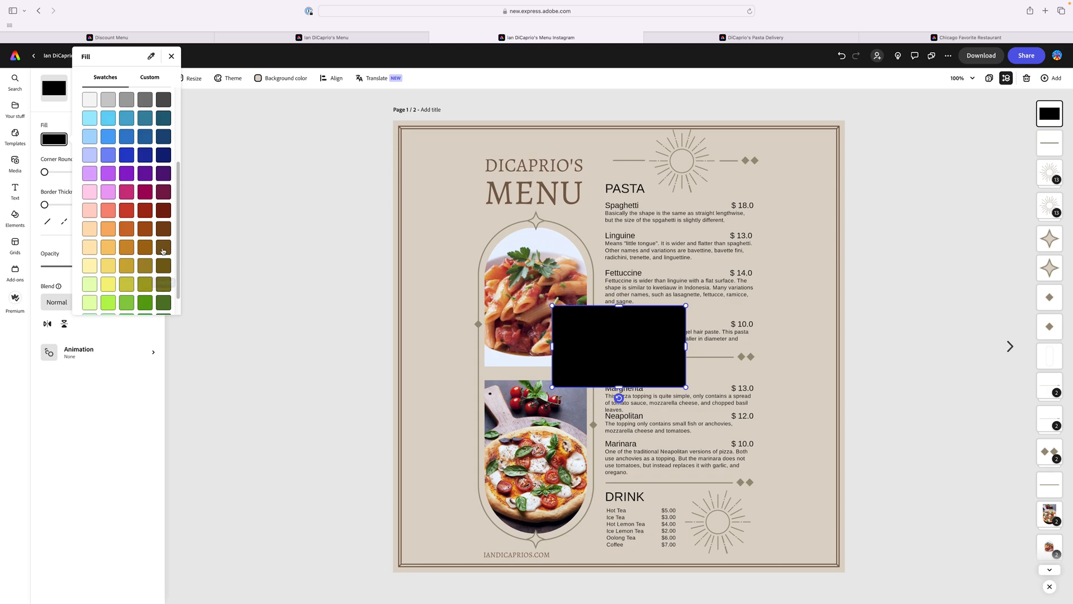
left_click(162, 247)
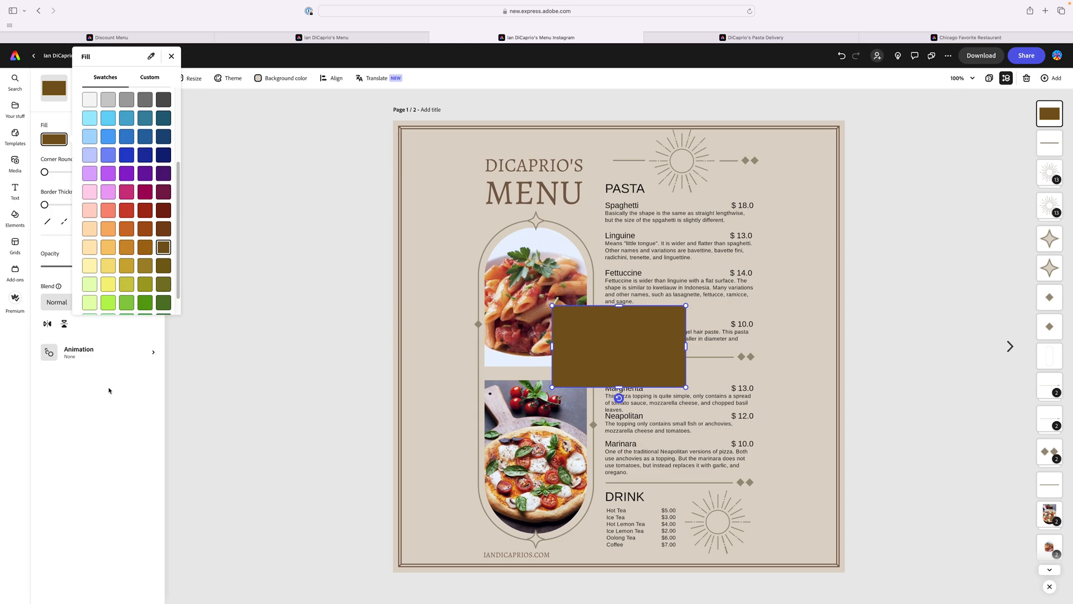
left_click(105, 411)
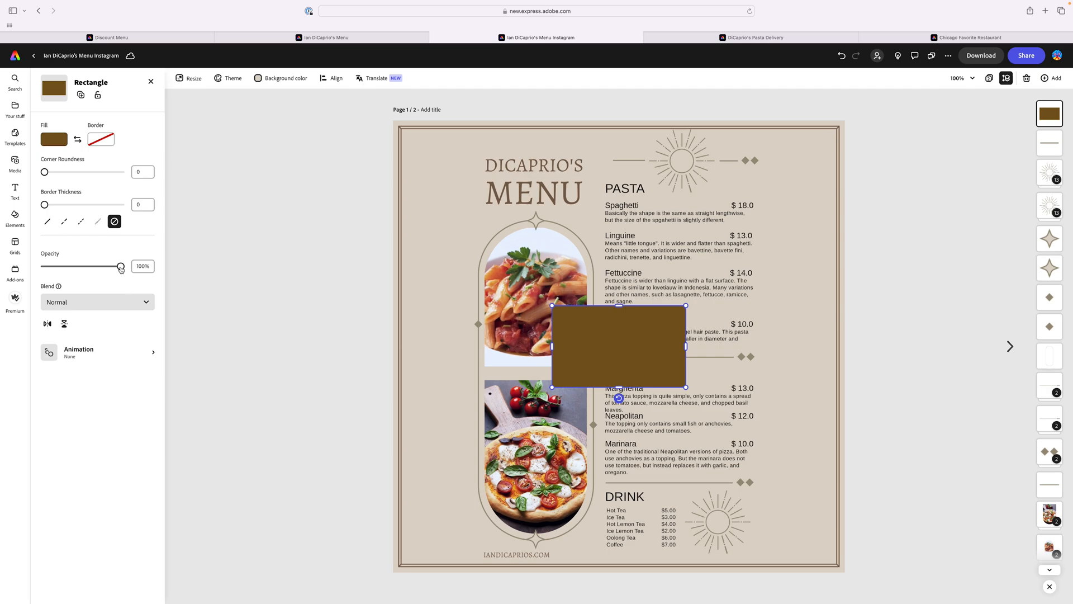
left_click_drag(121, 267, 62, 269)
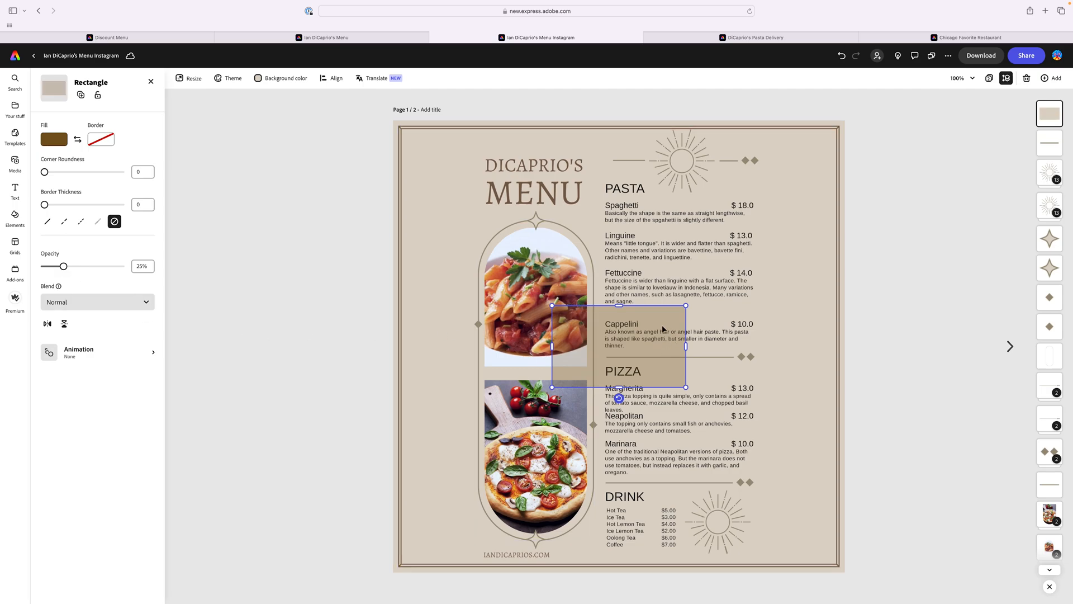
Step: Move and resize the translucent brown rectangle to fill the page's left margin as a full-height band inside the border
left_click_drag(662, 329, 510, 150)
left_click_drag(511, 149, 475, 169)
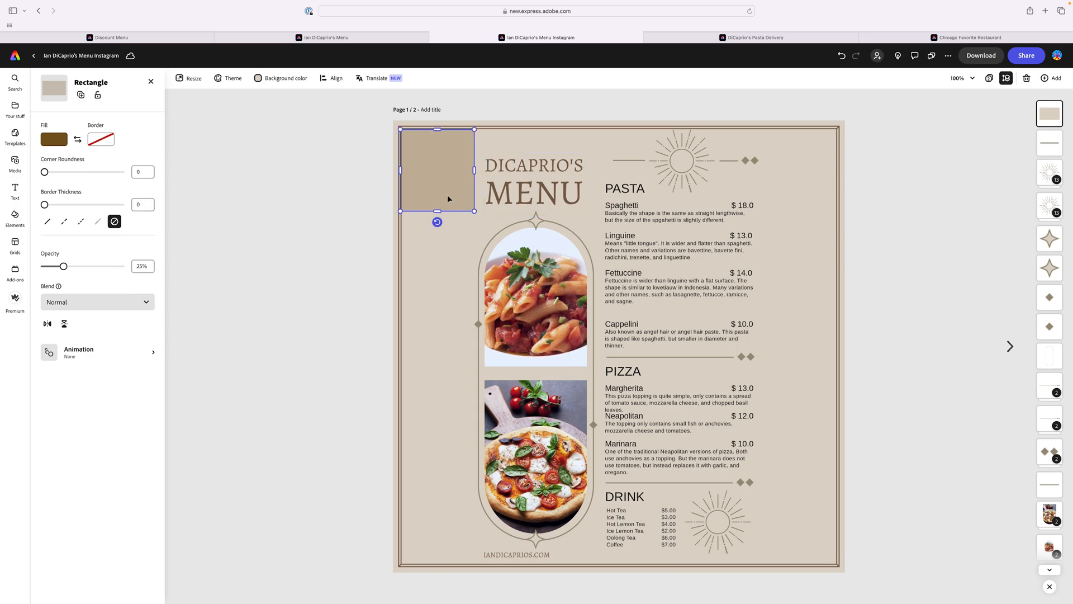
left_click_drag(439, 213, 445, 563)
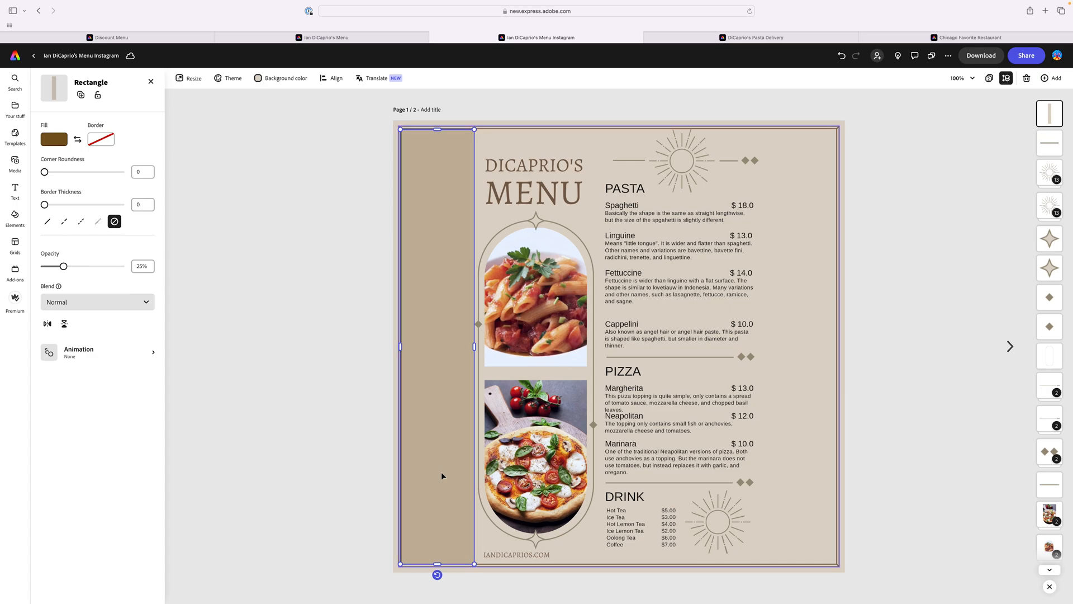
Step: Duplicate the brown band and place the copy along the page's right margin inside the border
key("super+d")
left_click_drag(447, 441, 807, 395)
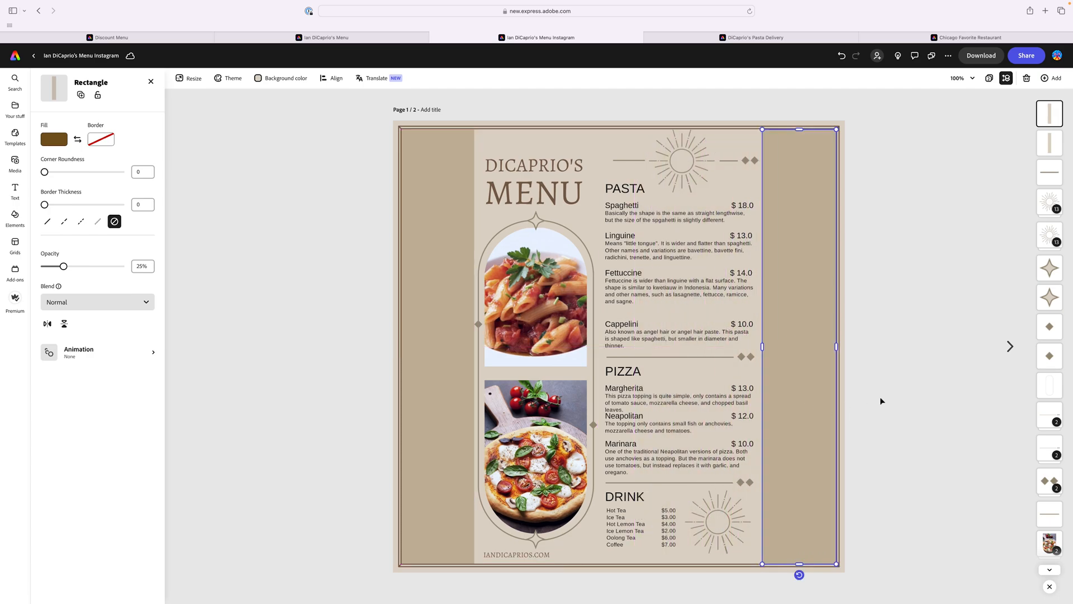
left_click(905, 374)
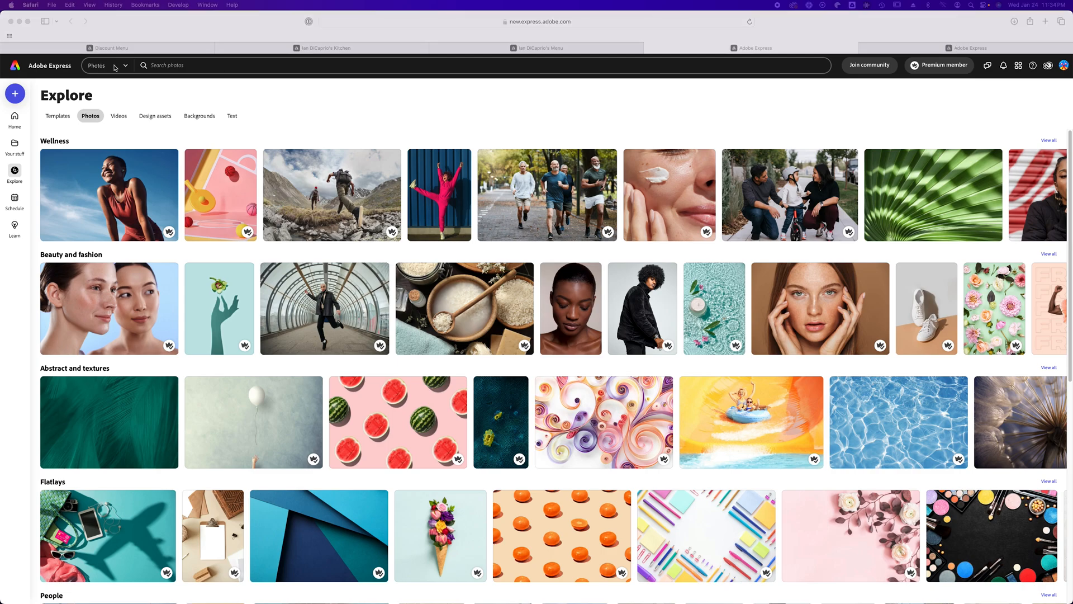
Step: Search the templates for "Italian Restaurant"
left_click(126, 69)
left_click(124, 68)
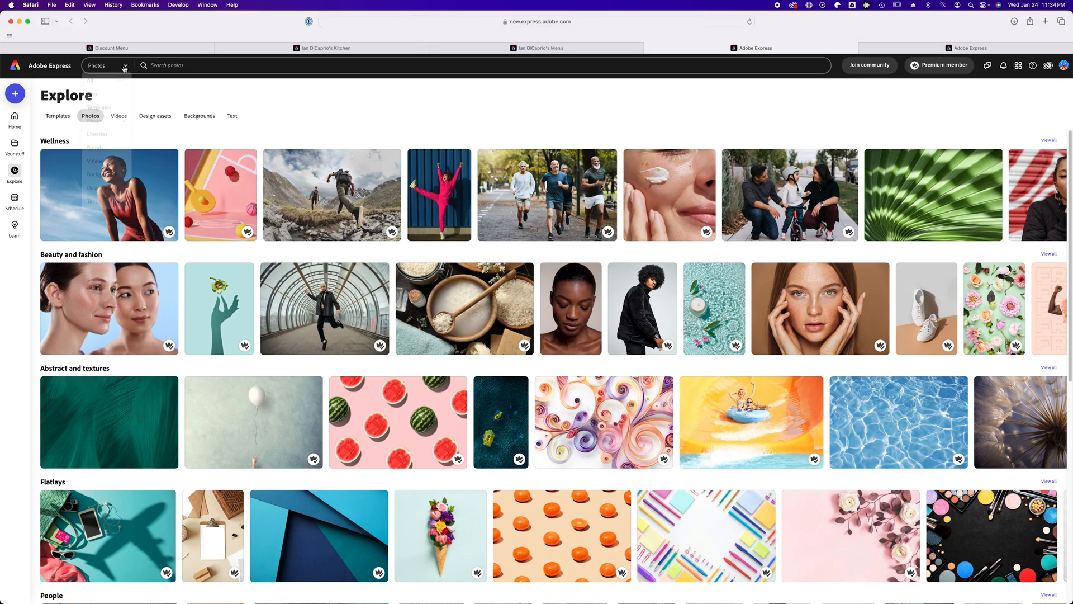
left_click(109, 110)
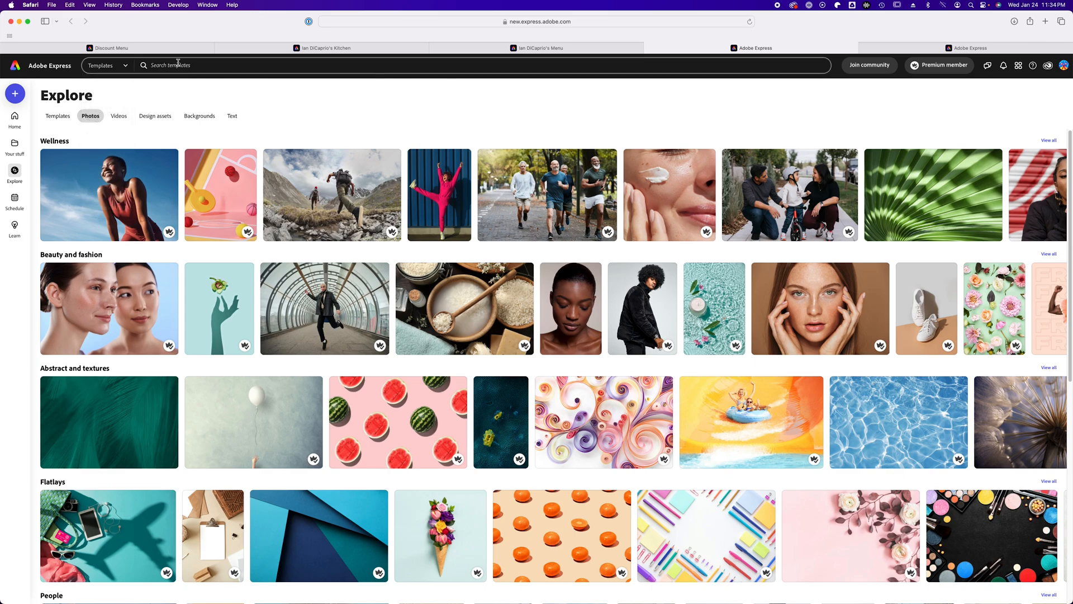
left_click(177, 65)
type("It")
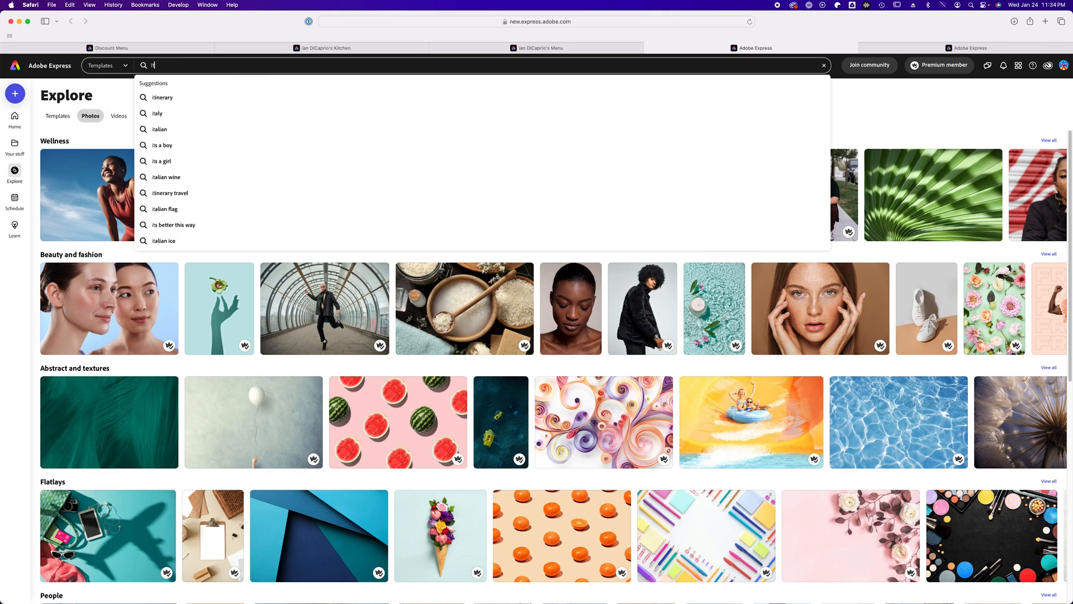
type("alian Restauran")
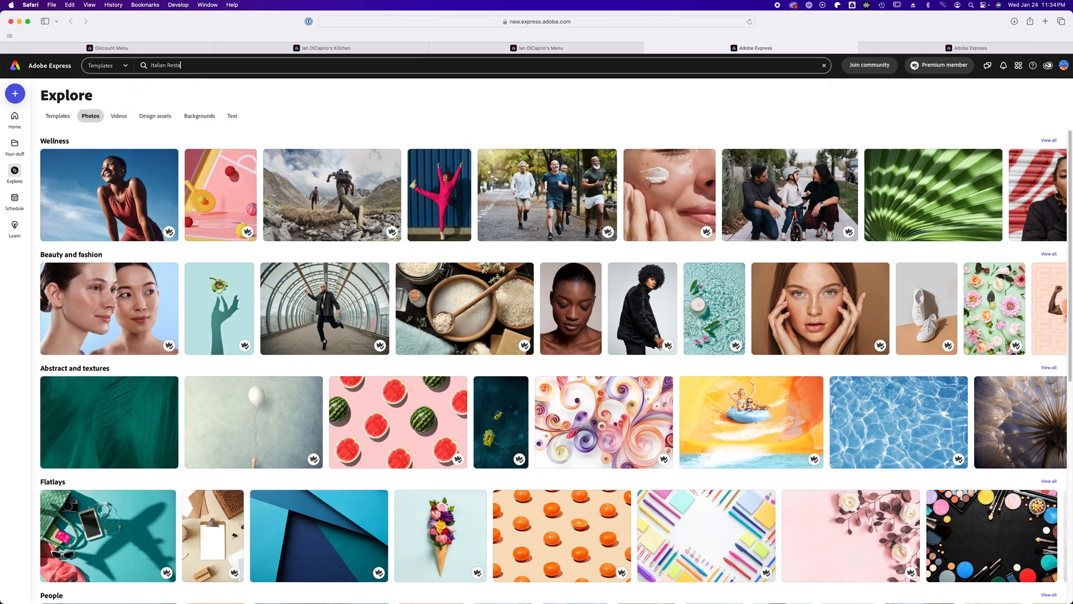
type("t")
key("Return")
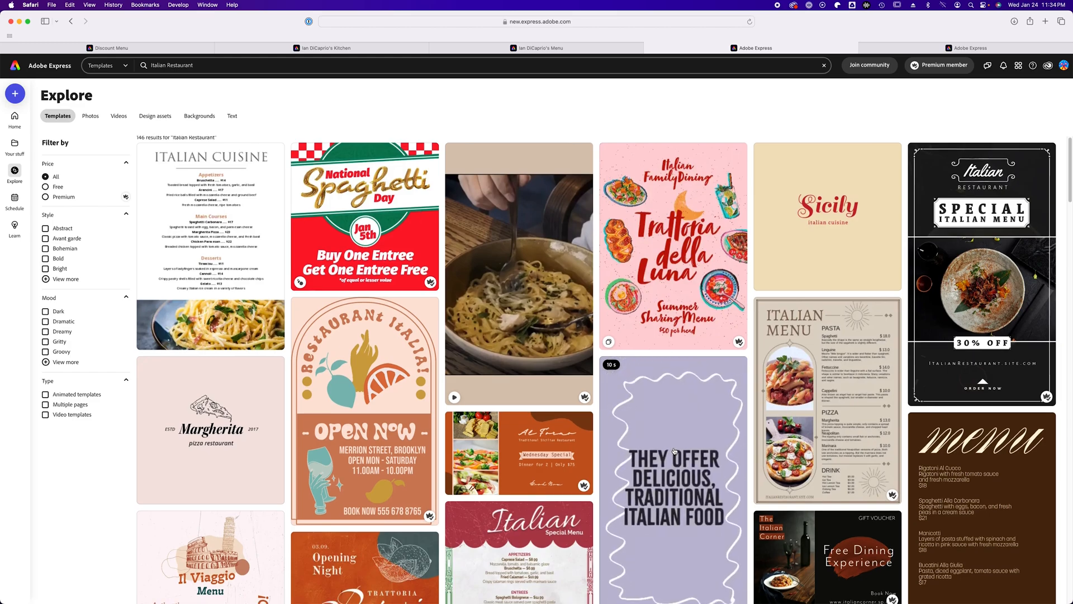
Step: Find the red "Nonna's Fresh Pasta delivered" video template among the results and open it for customizing
scroll(673, 452, "down", 3)
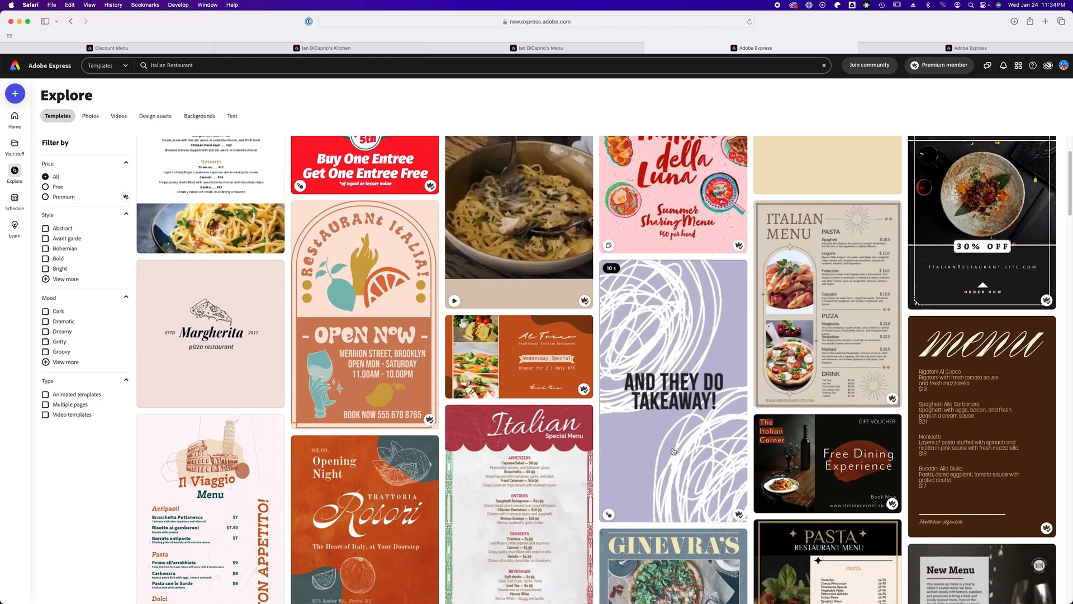
scroll(674, 451, "down", 3)
scroll(673, 451, "down", 3)
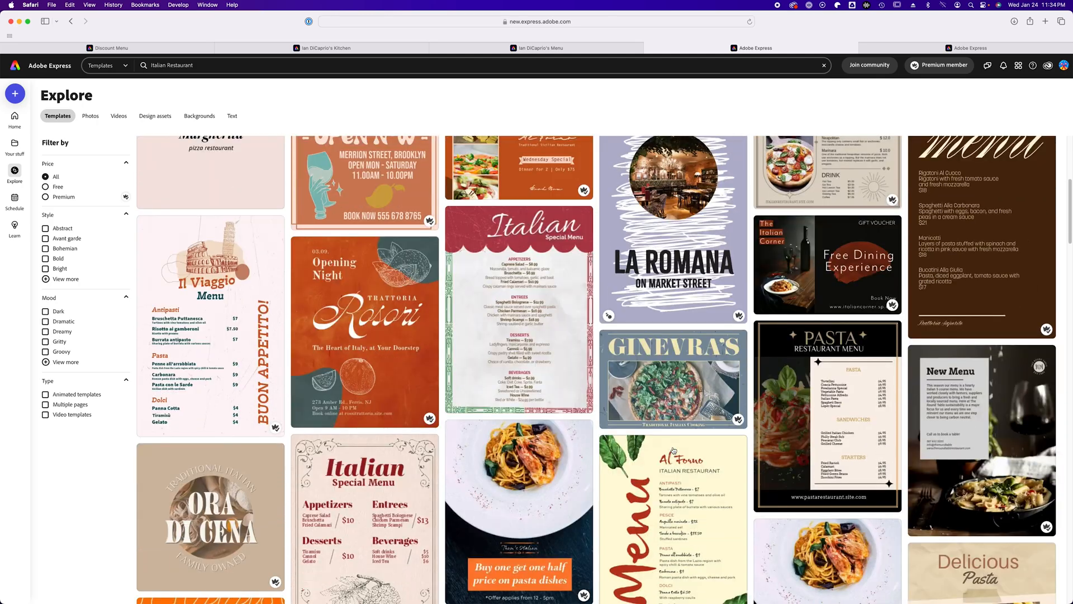
scroll(674, 451, "down", 5)
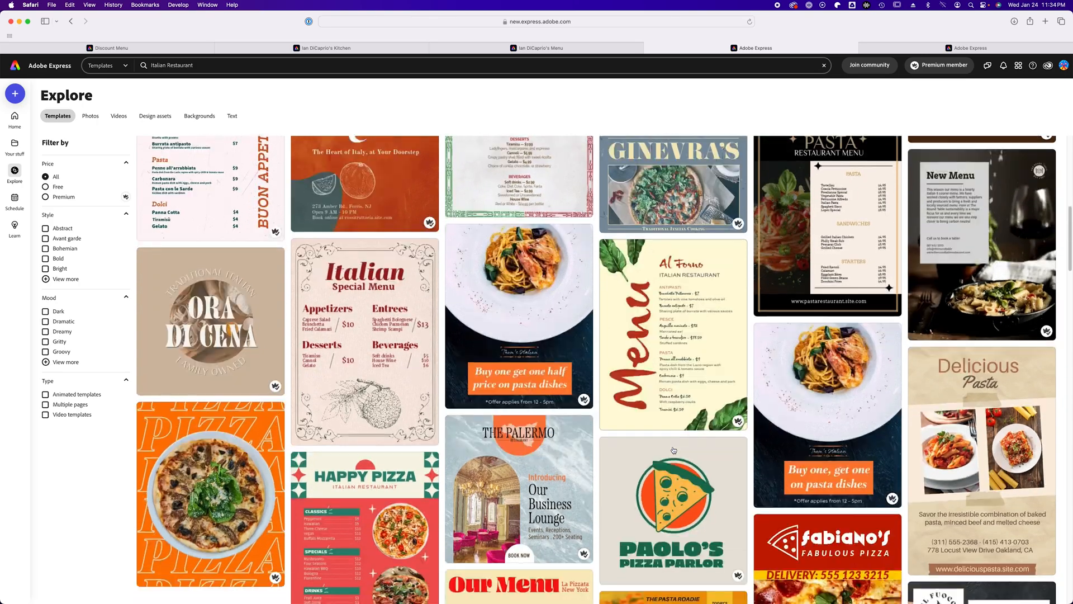
scroll(674, 450, "down", 5)
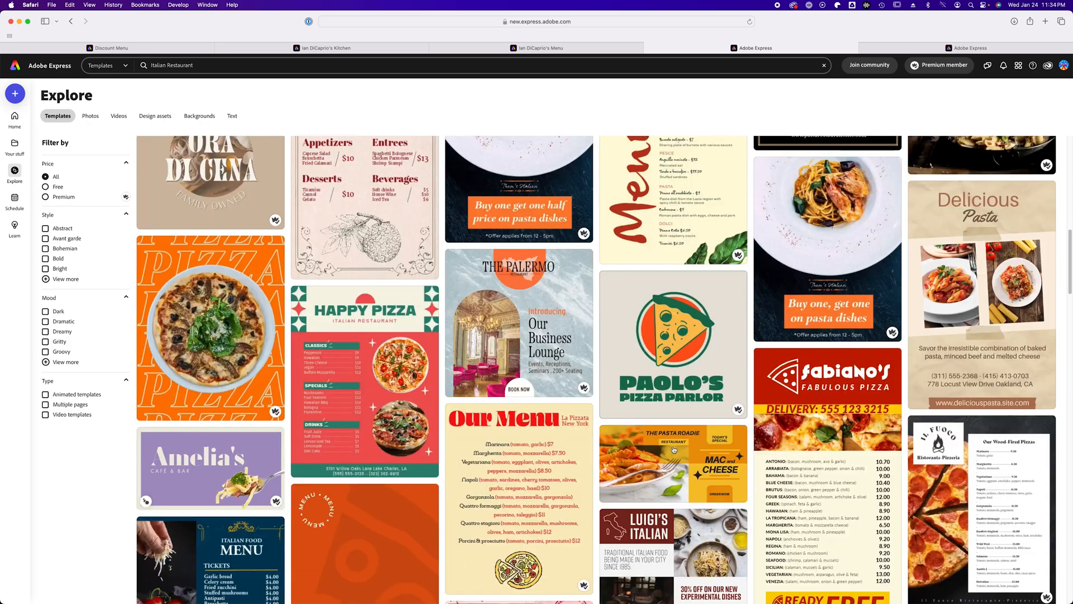
scroll(674, 450, "down", 6)
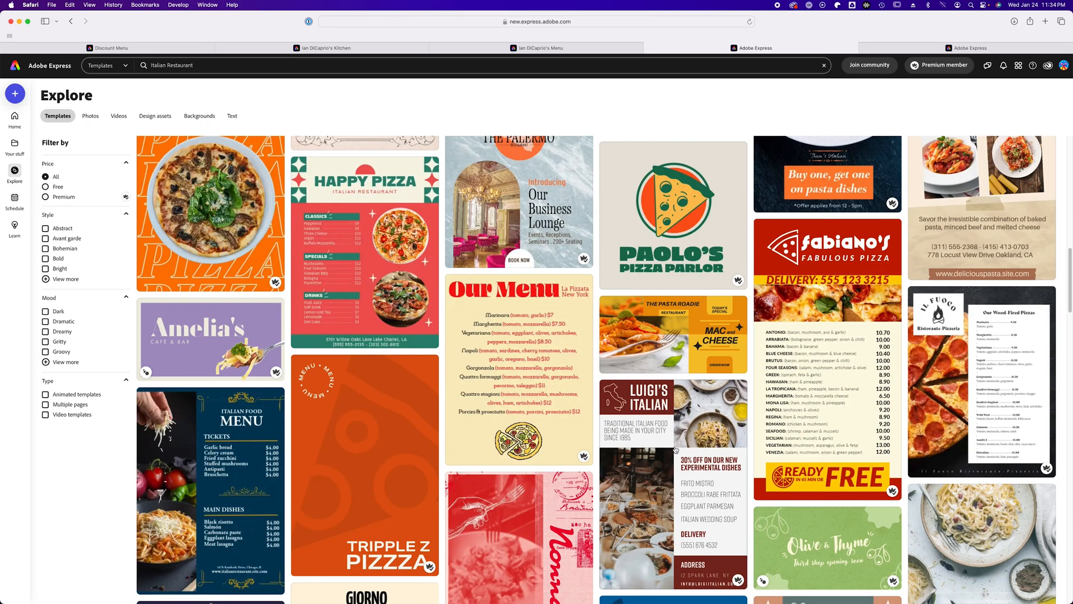
scroll(673, 449, "down", 3)
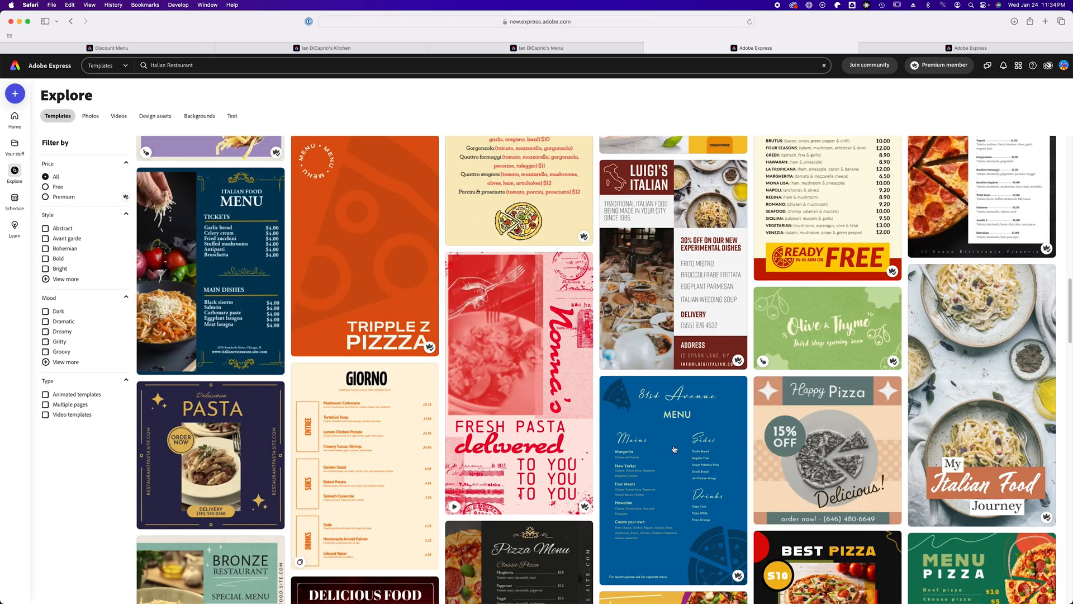
scroll(674, 449, "down", 1)
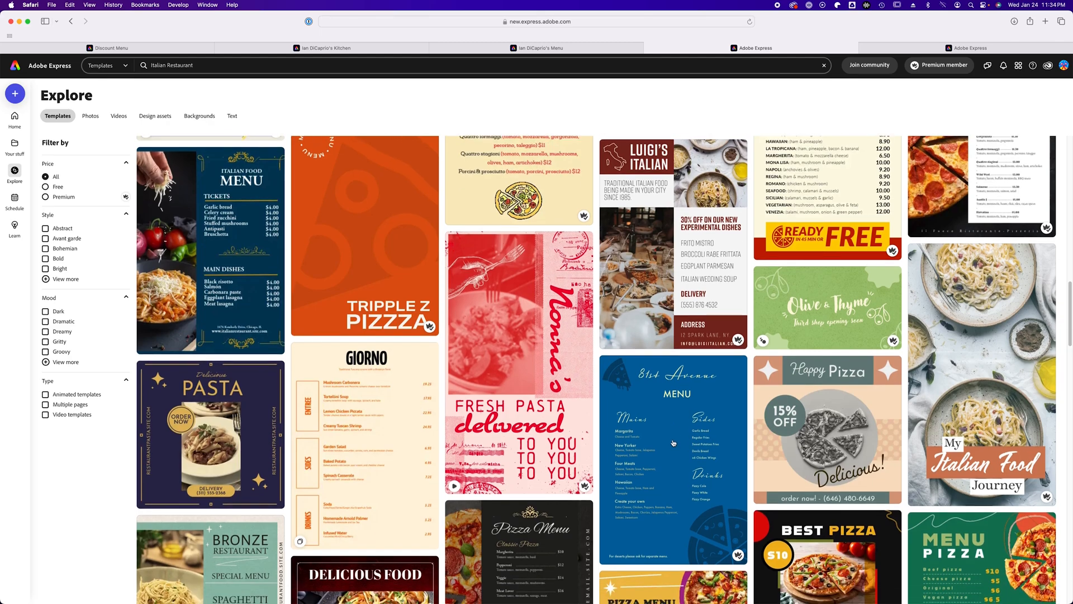
mouse_move(548, 356)
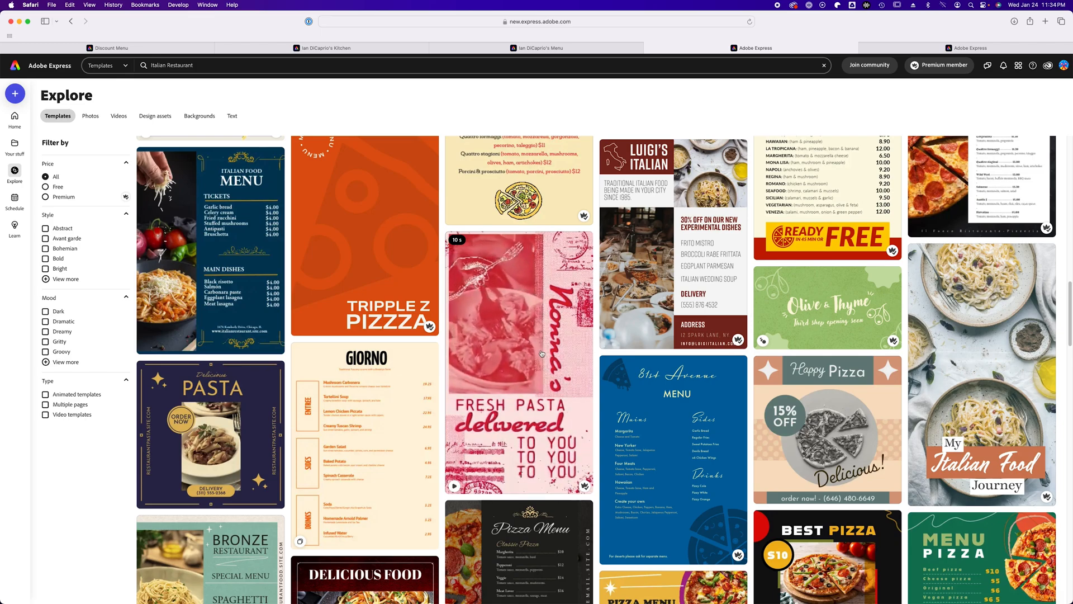
left_click(528, 348)
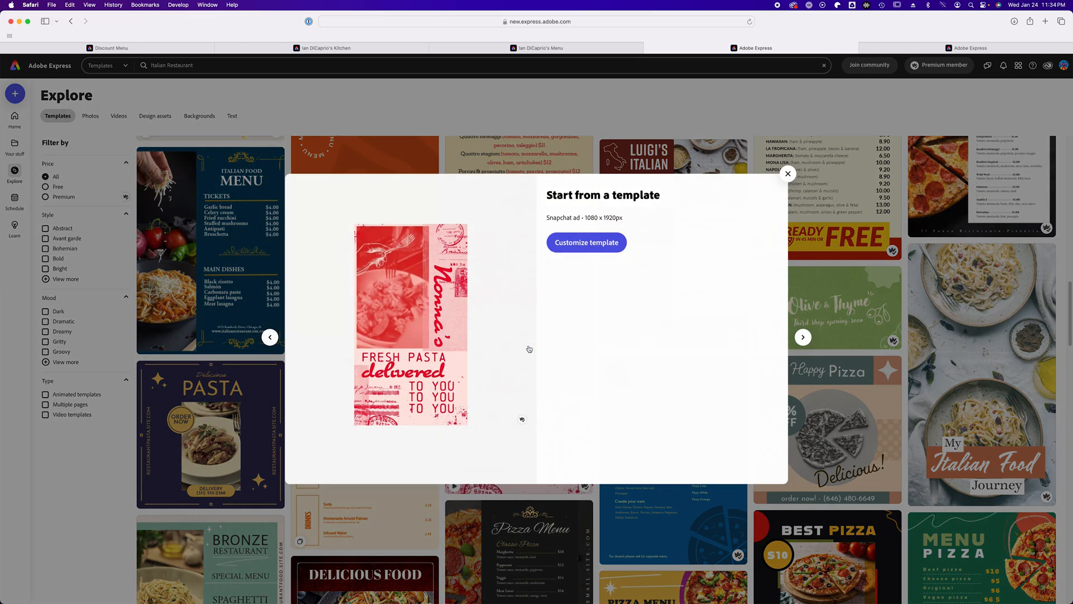
left_click(586, 244)
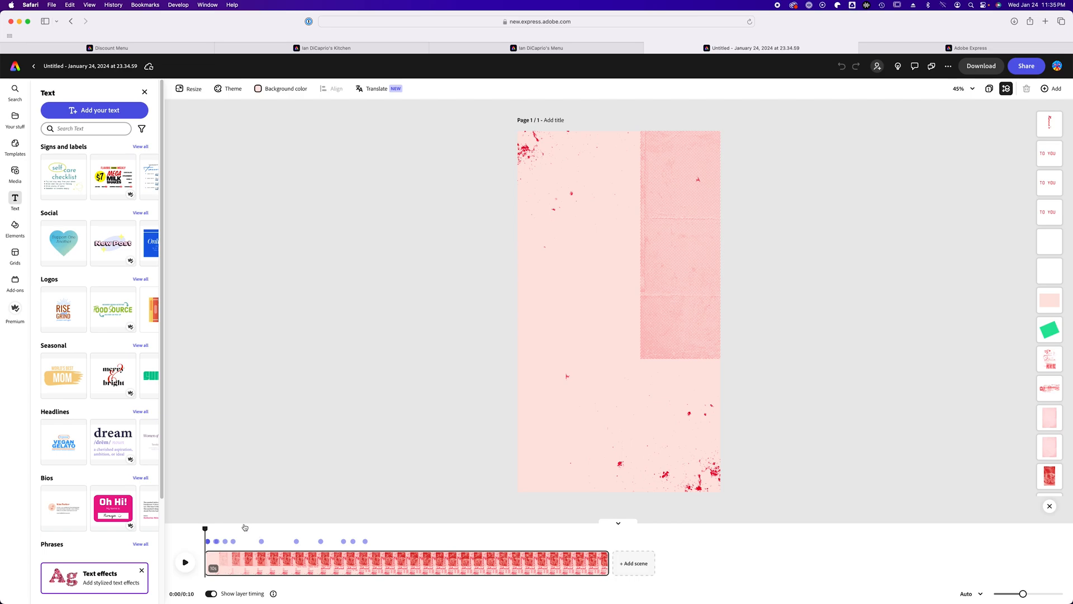
Step: Move the playhead to 0:05 and replace the vertical "Nonna's" text with "DiCaprio's"
left_click_drag(206, 528, 419, 546)
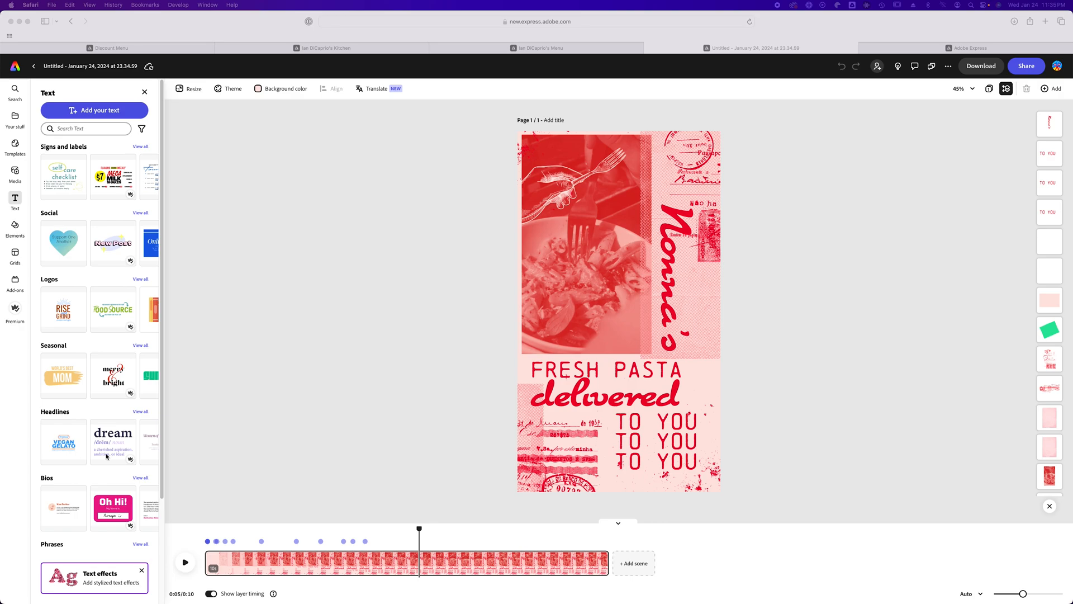
left_click(664, 267)
double_click(666, 261)
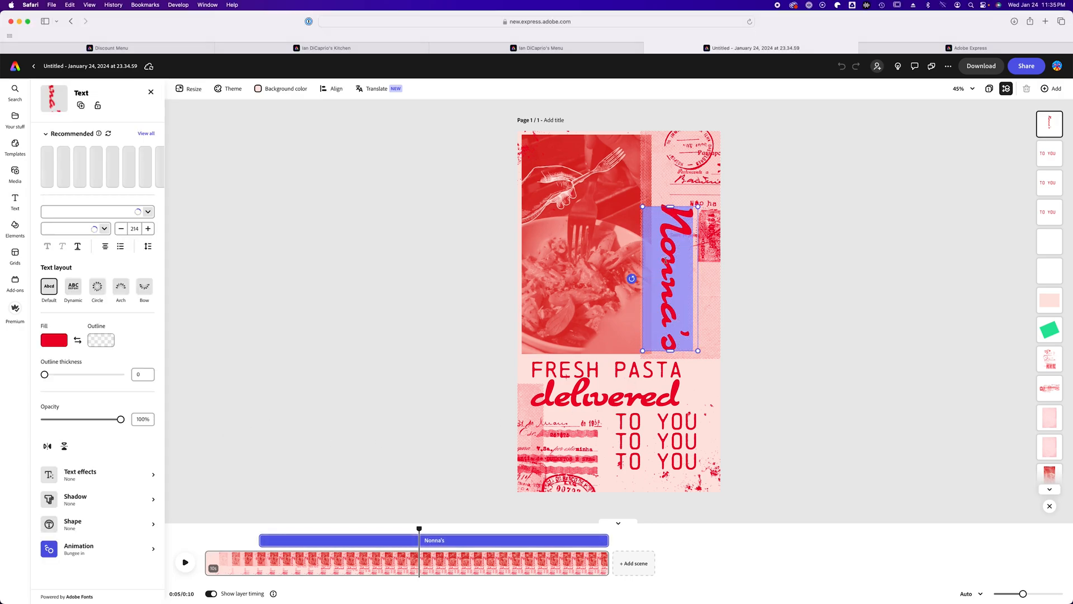
type("DiCaprio's")
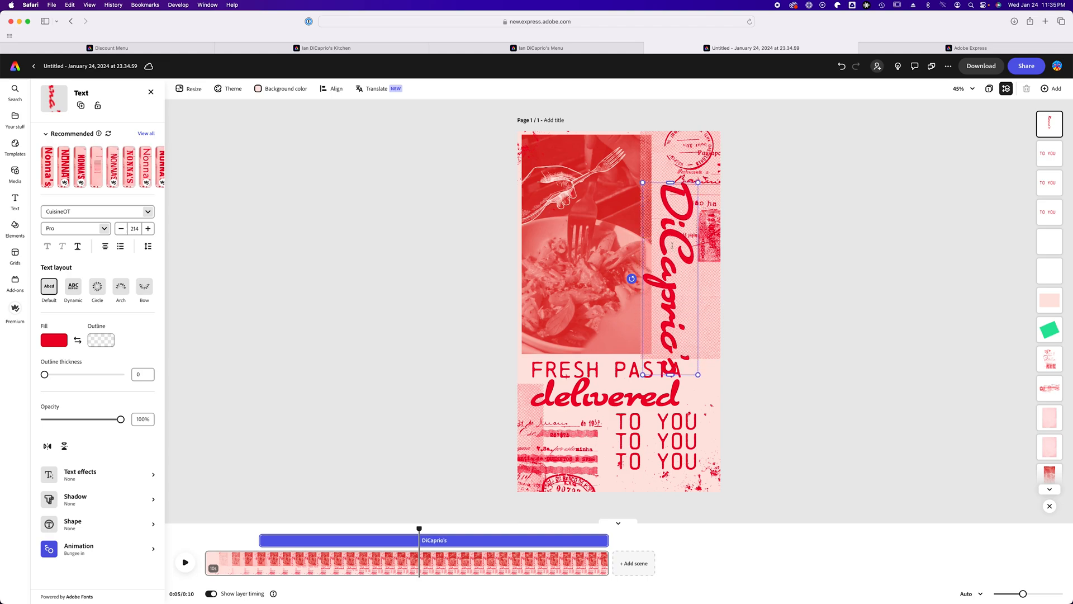
Step: Reduce the font size of the vertical "DiCaprio's" text to 175
key("super+a")
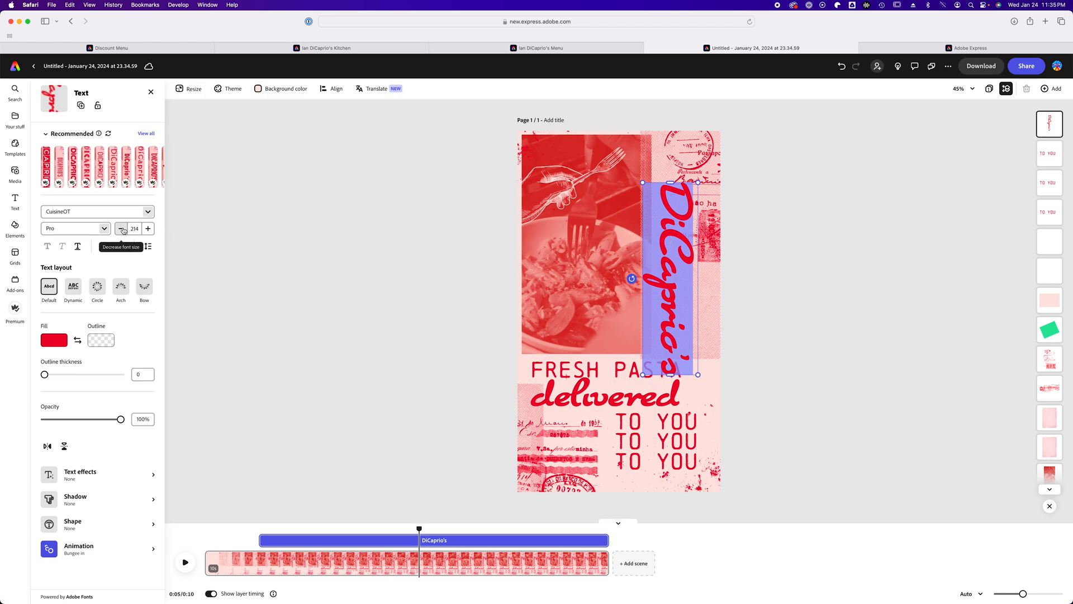
left_click(122, 229)
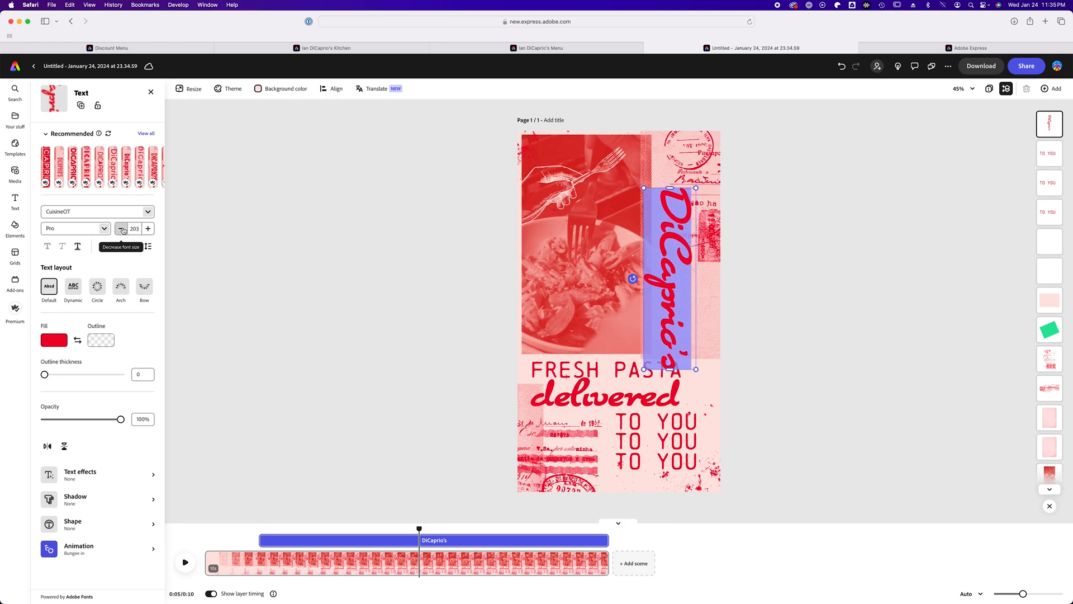
left_click(122, 229)
left_click(123, 229)
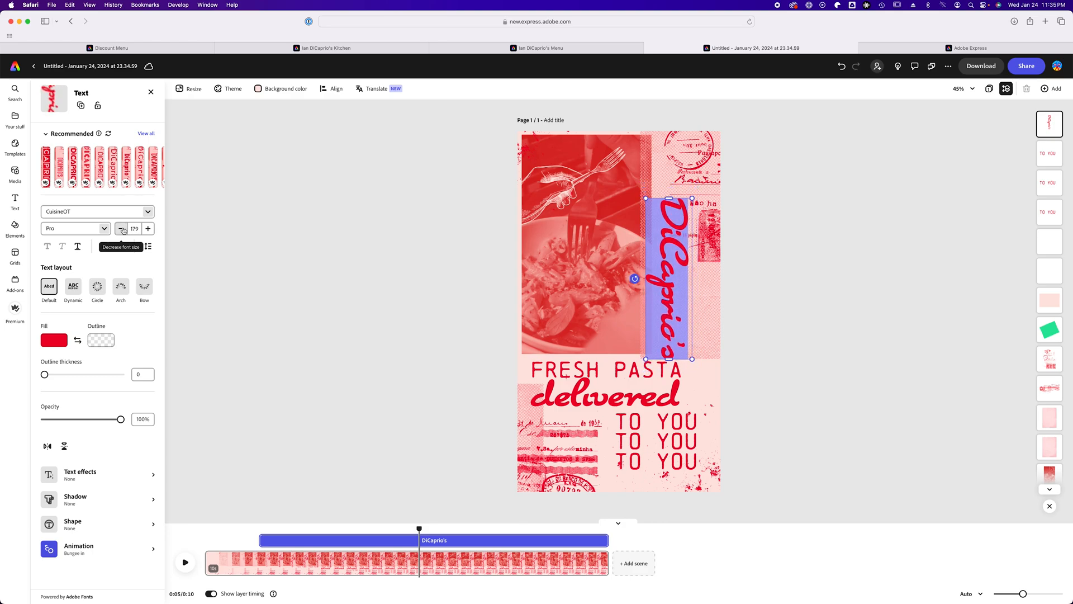
left_click(122, 229)
left_click(122, 229)
left_click(122, 229)
left_click(123, 228)
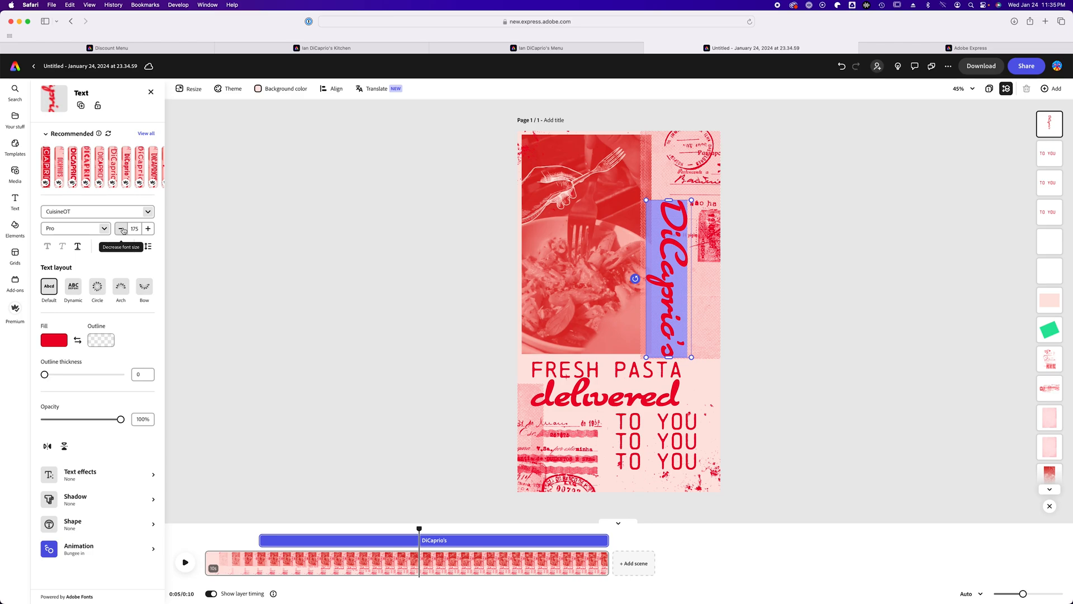
Step: Set the fill of the vertical "DiCaprio's" text to black and deselect it
left_click(55, 342)
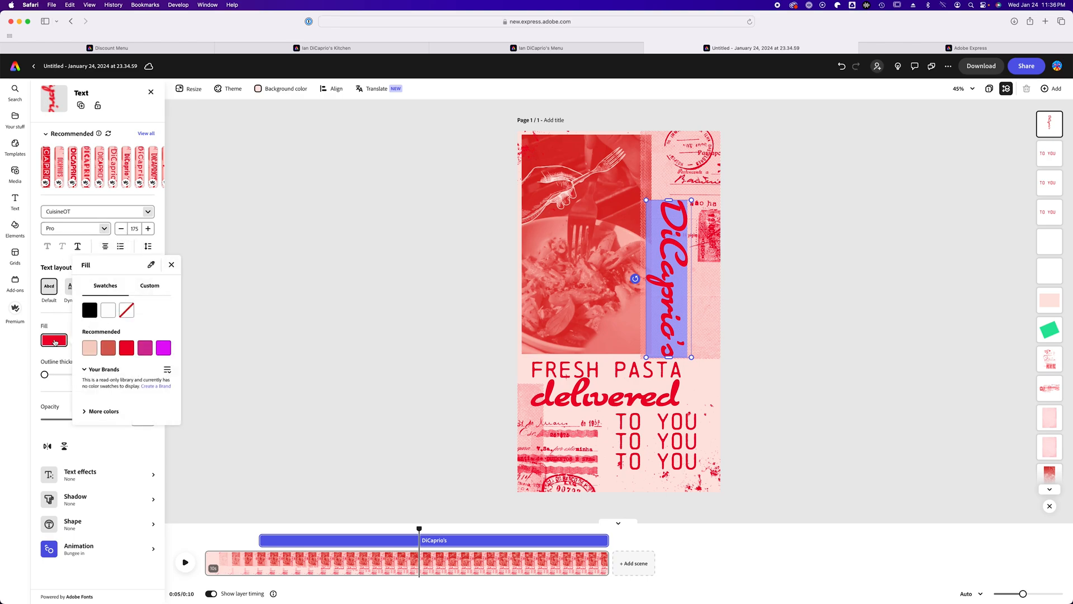
left_click(90, 310)
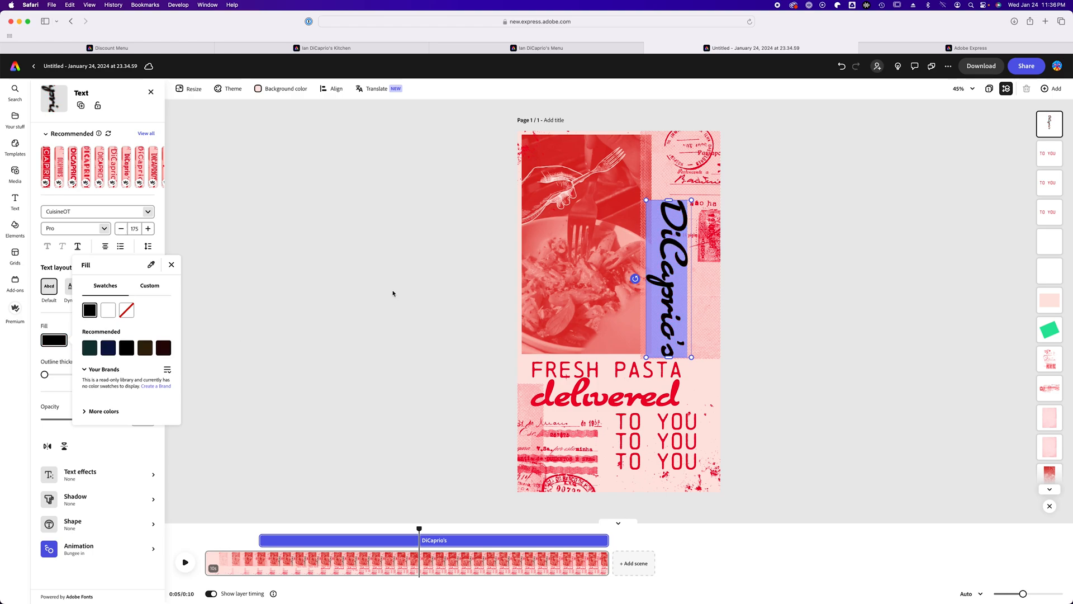
left_click(428, 263)
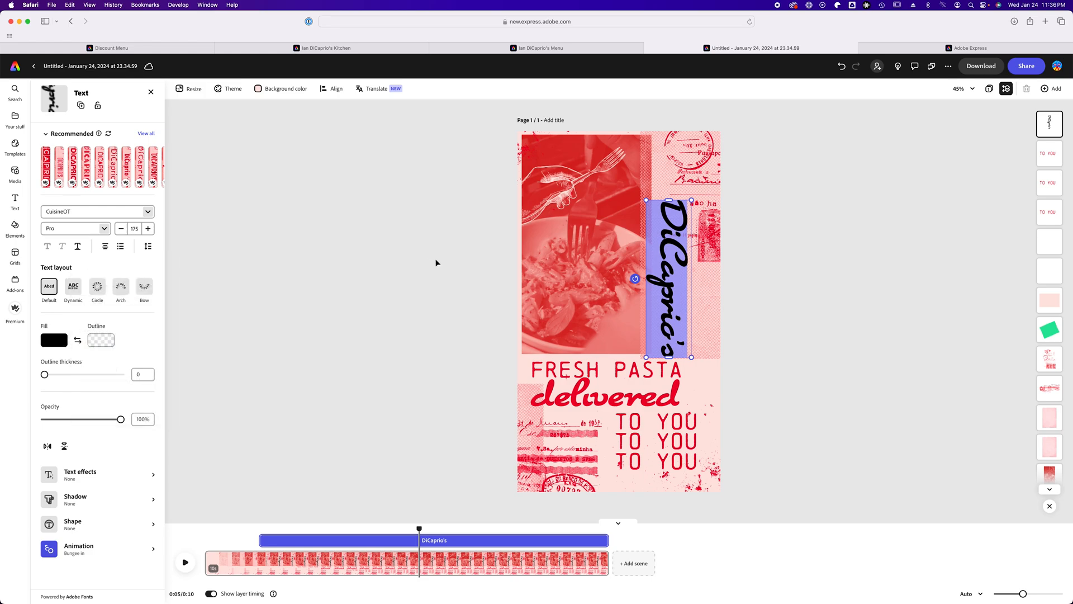
left_click(434, 297)
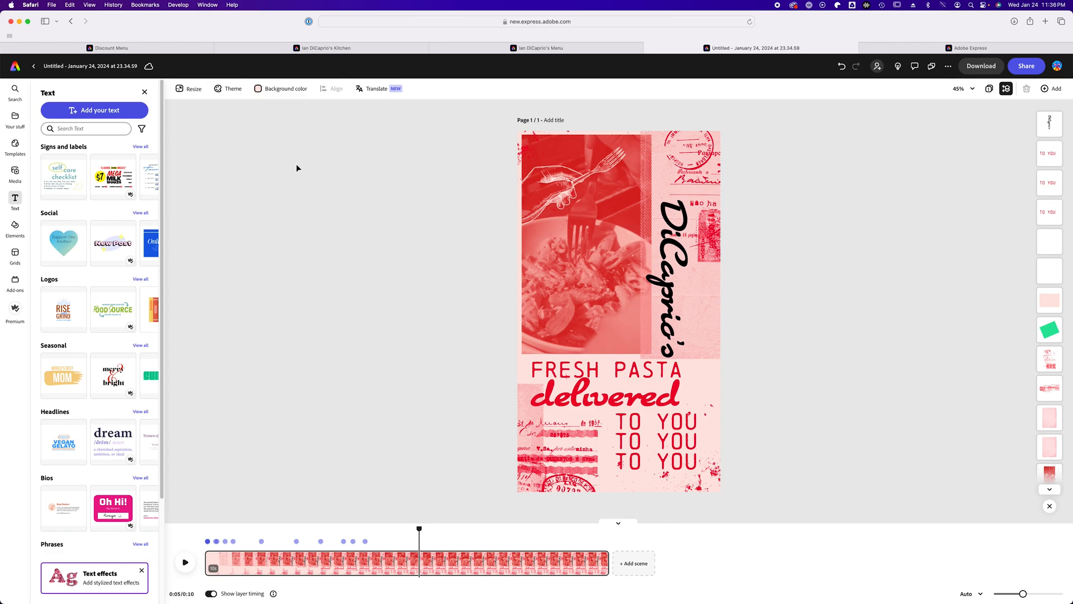
Step: Rename the project as "DiCaprio's Pasta Delivery"
left_click(99, 67)
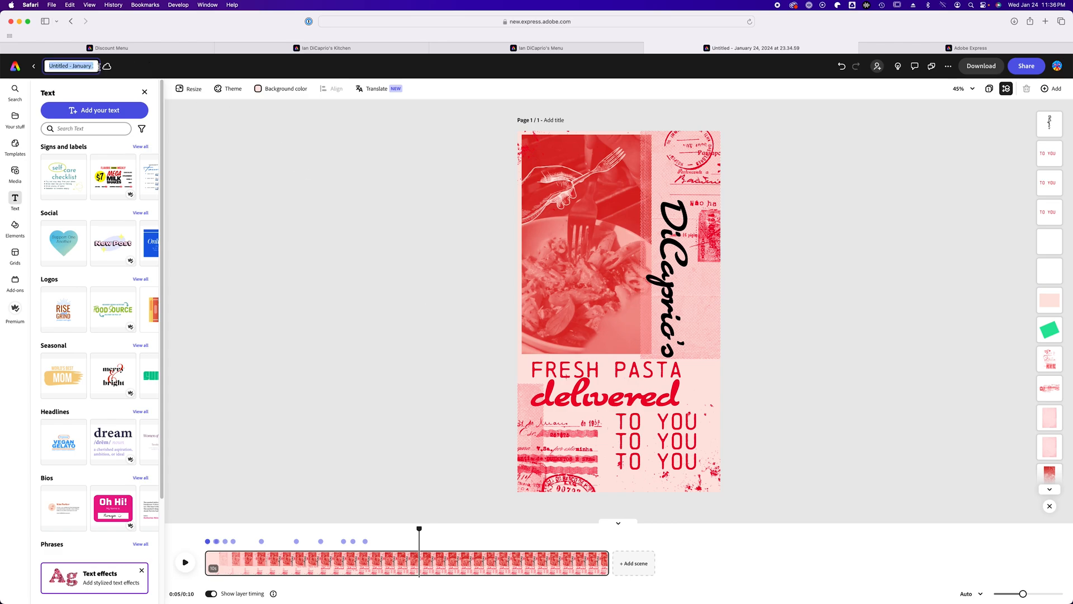
type("Dic")
type("aprio's")
type(" Pasta Deliver")
type("y")
key("Return")
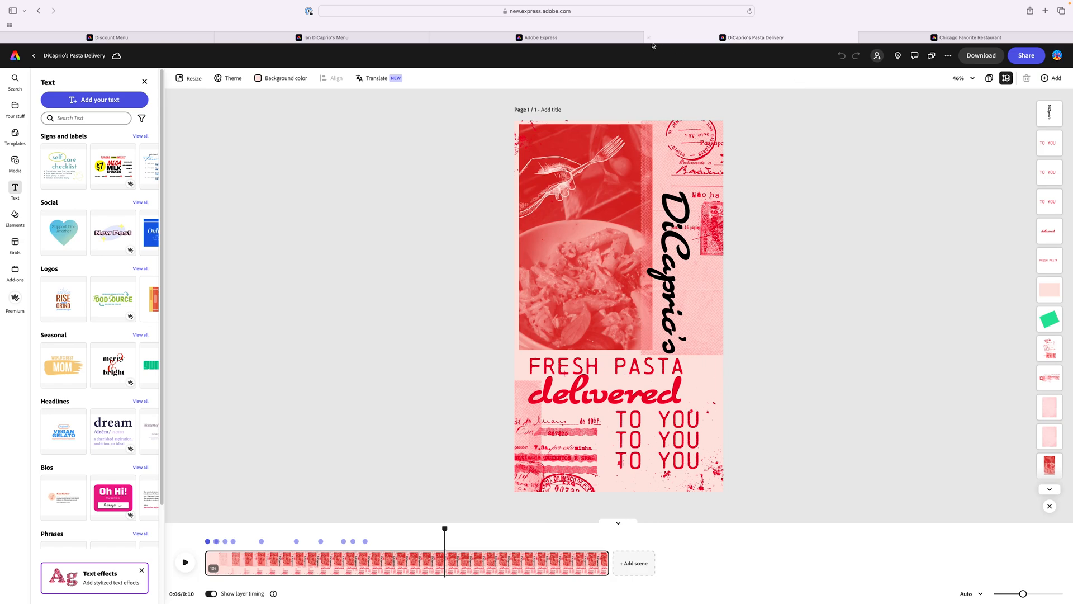
Step: Duplicate the "DiCaprio's Pasta Delivery" file and name the copy "DiCaprio's Pasta Delivery X"
left_click(606, 38)
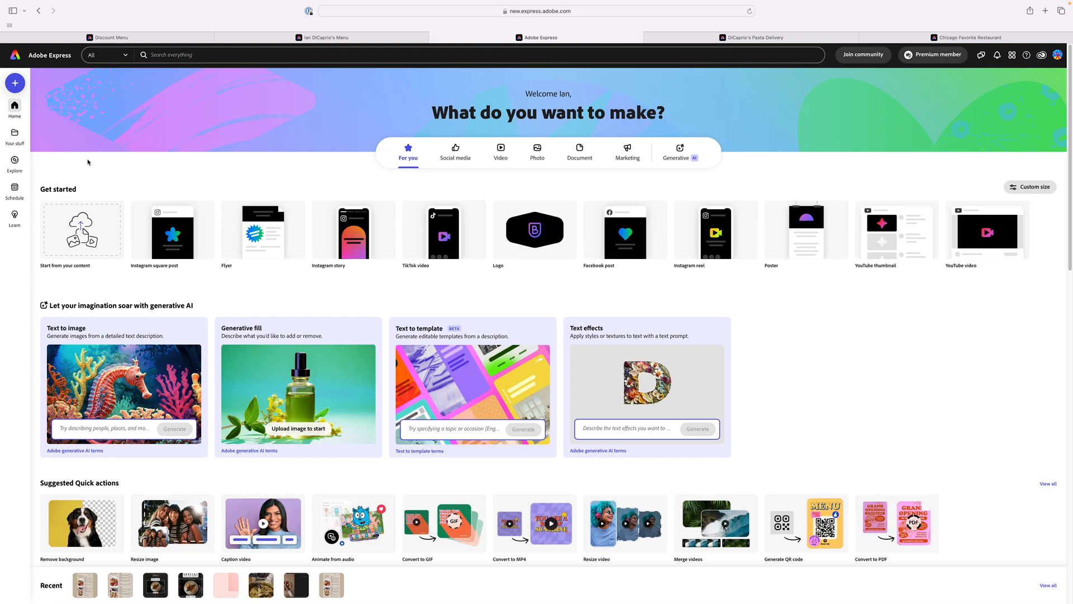
left_click(10, 135)
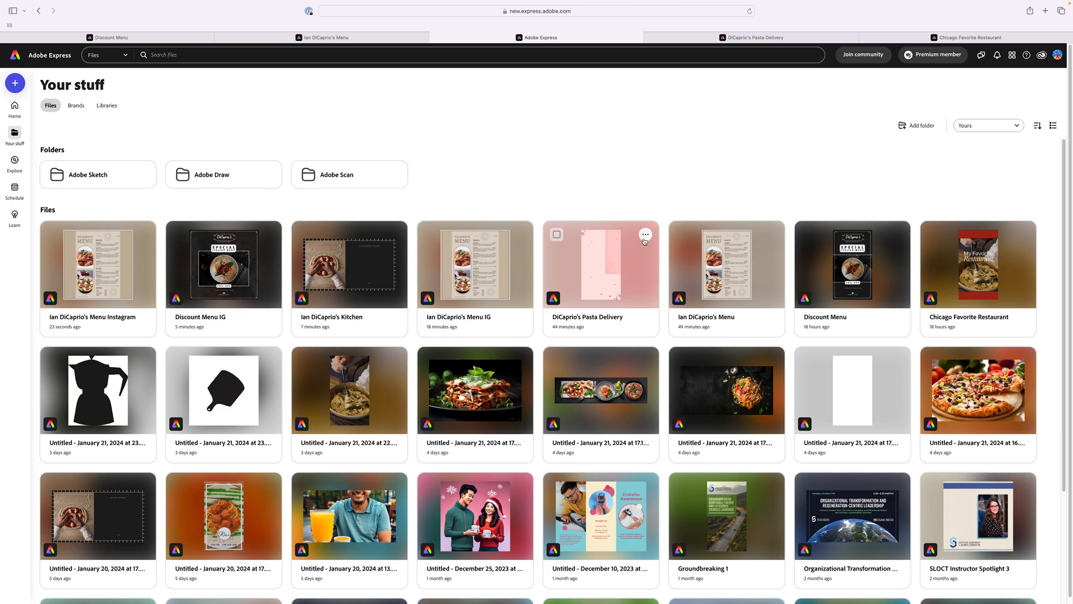
left_click(646, 236)
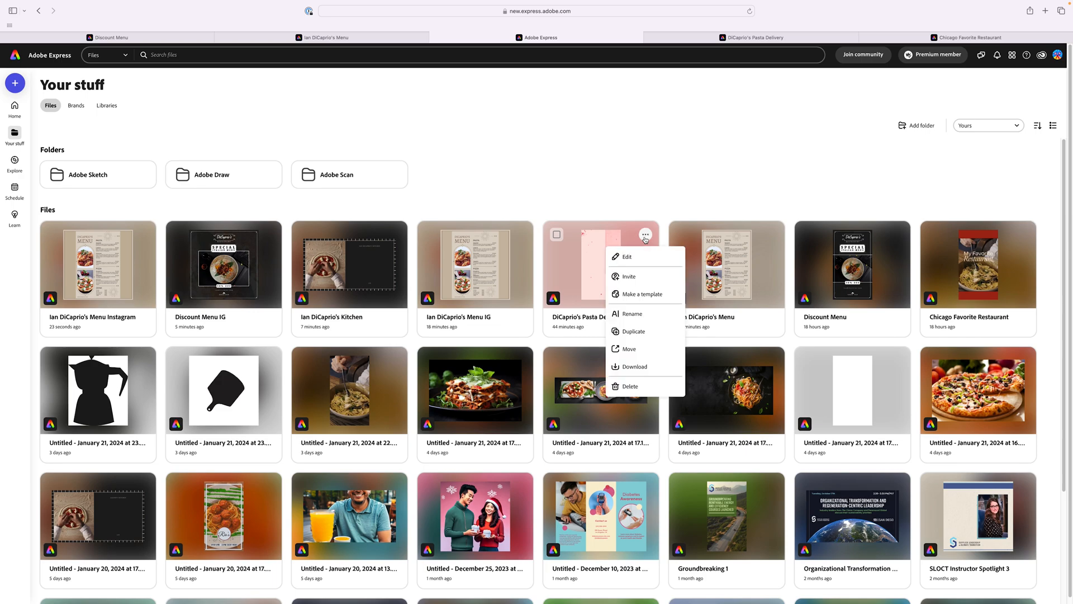
left_click(636, 331)
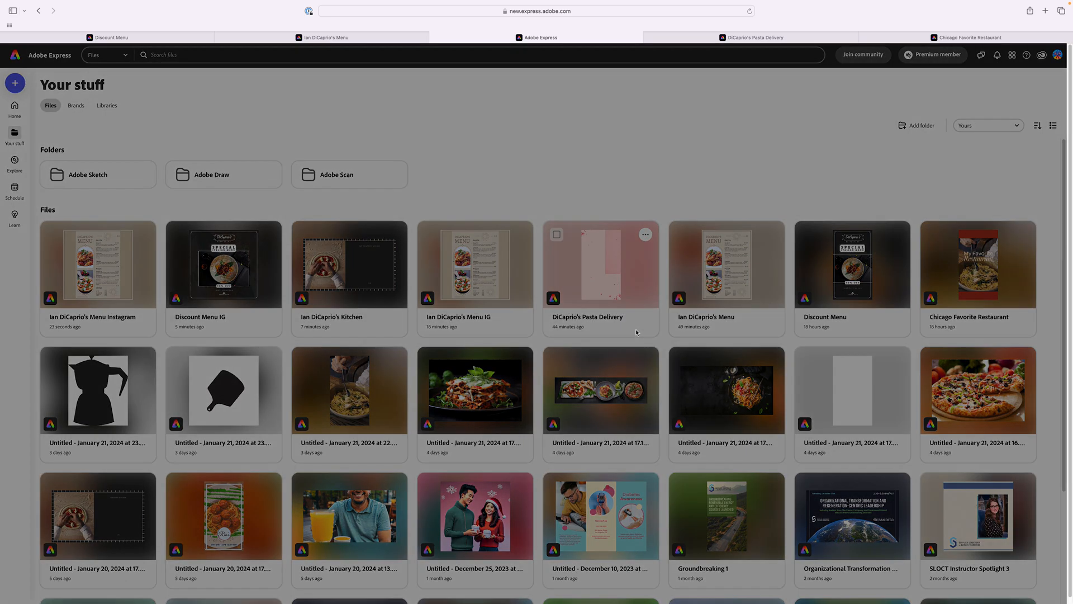
left_click(605, 320)
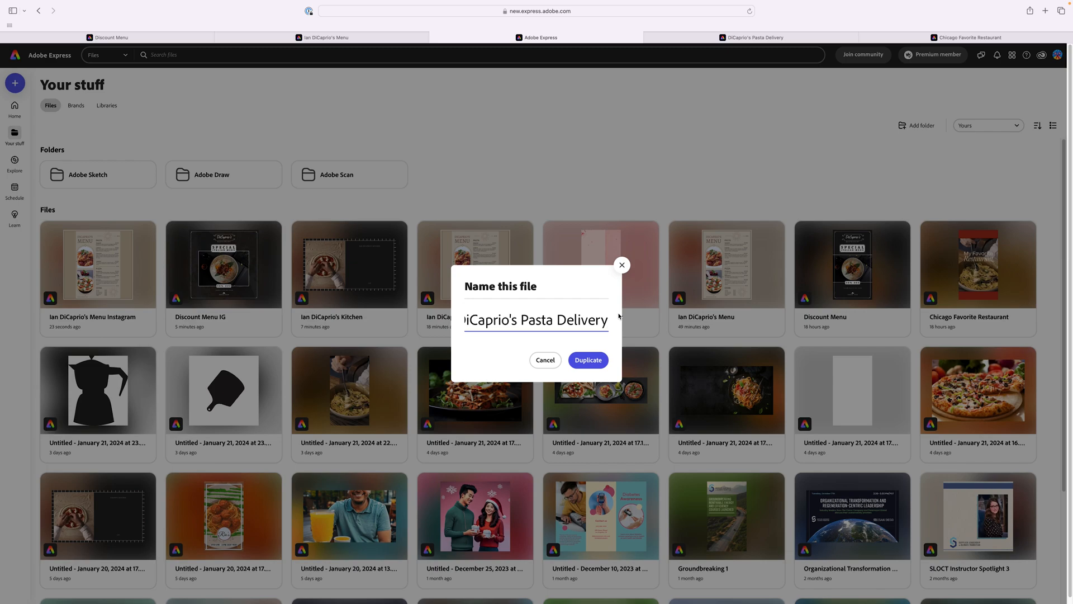
type("X")
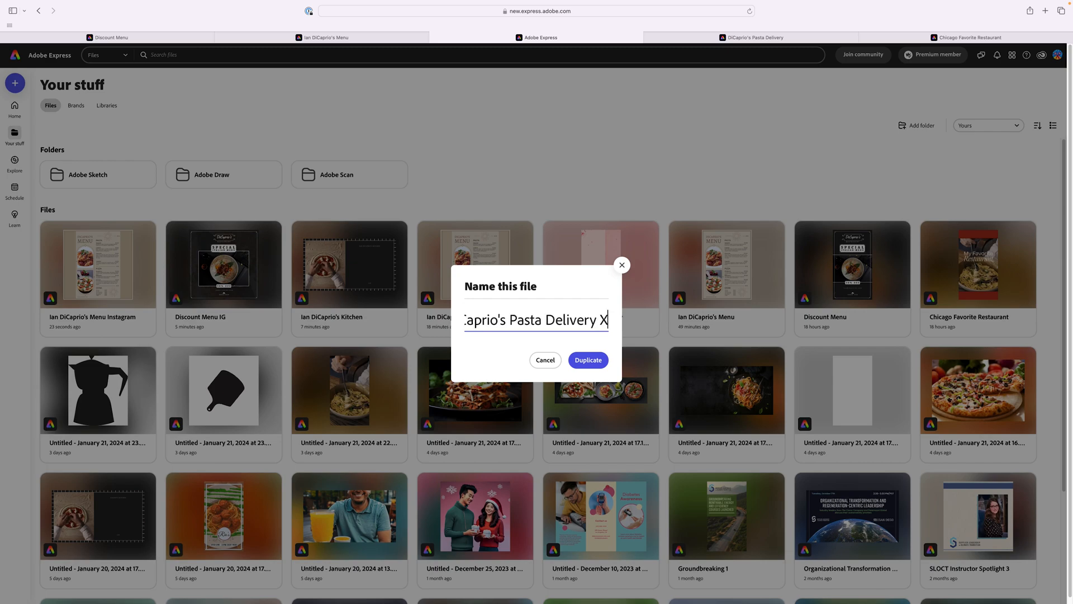
left_click(589, 358)
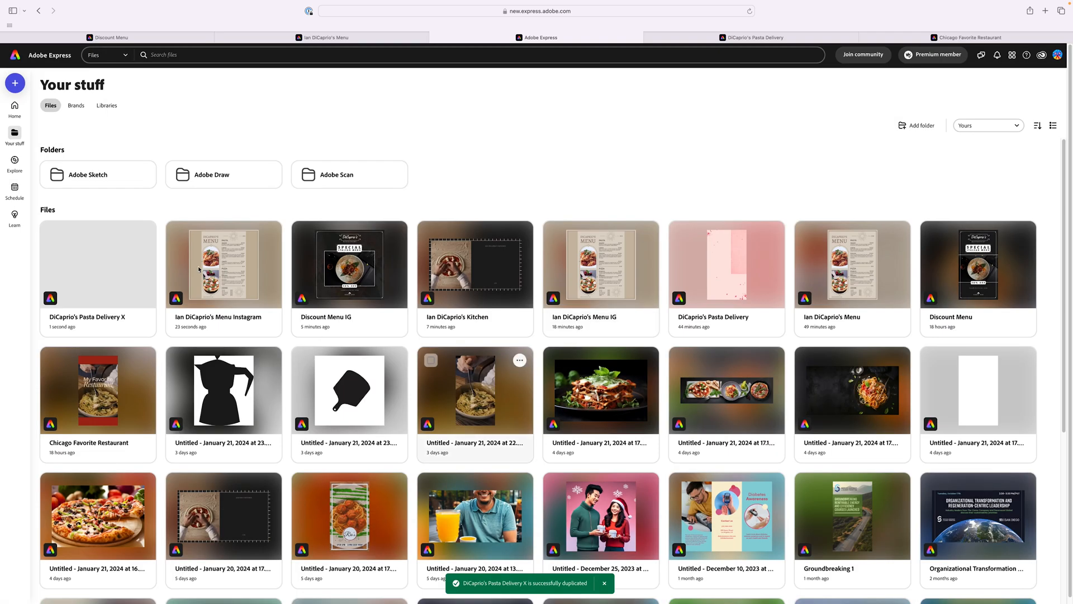
Step: Open the "DiCaprio's Pasta Delivery X" copy and resize it with locked proportions to a height of 1024 px
left_click(90, 262)
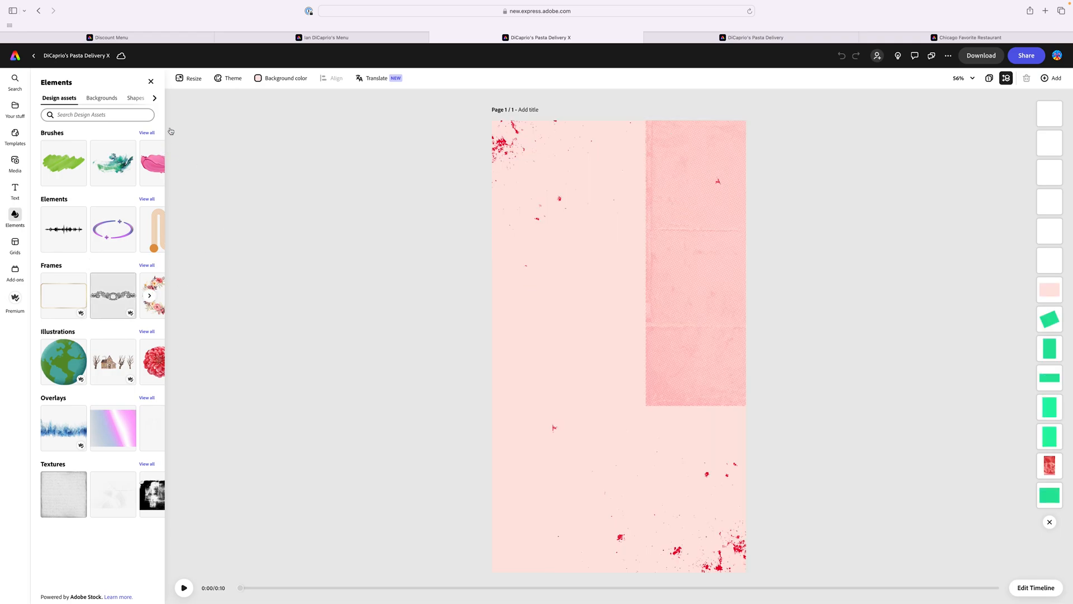
left_click(189, 78)
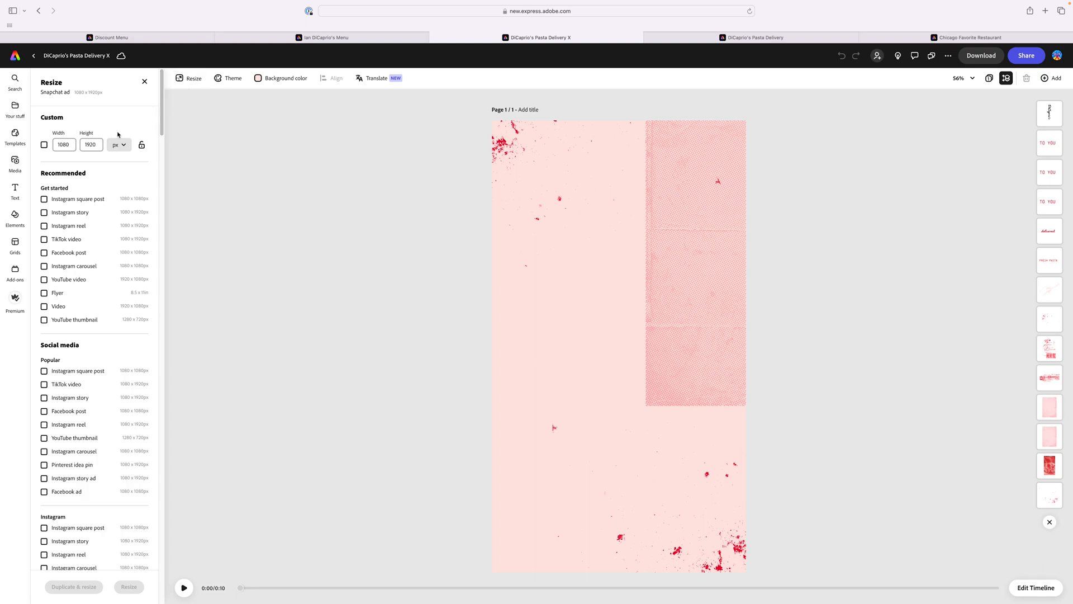
left_click(142, 146)
double_click(89, 144)
type("1024")
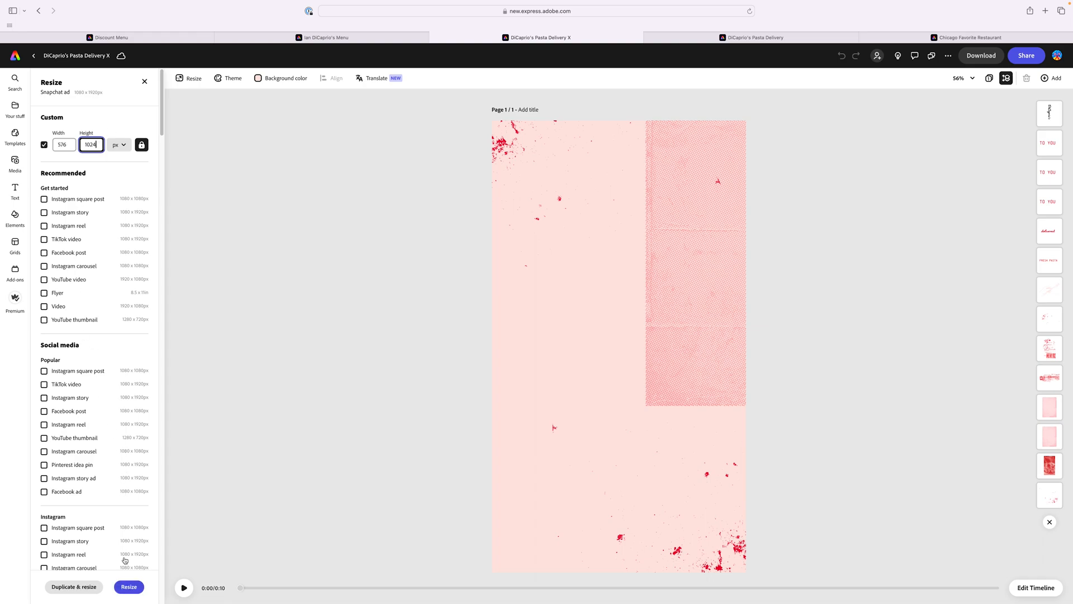
left_click(128, 586)
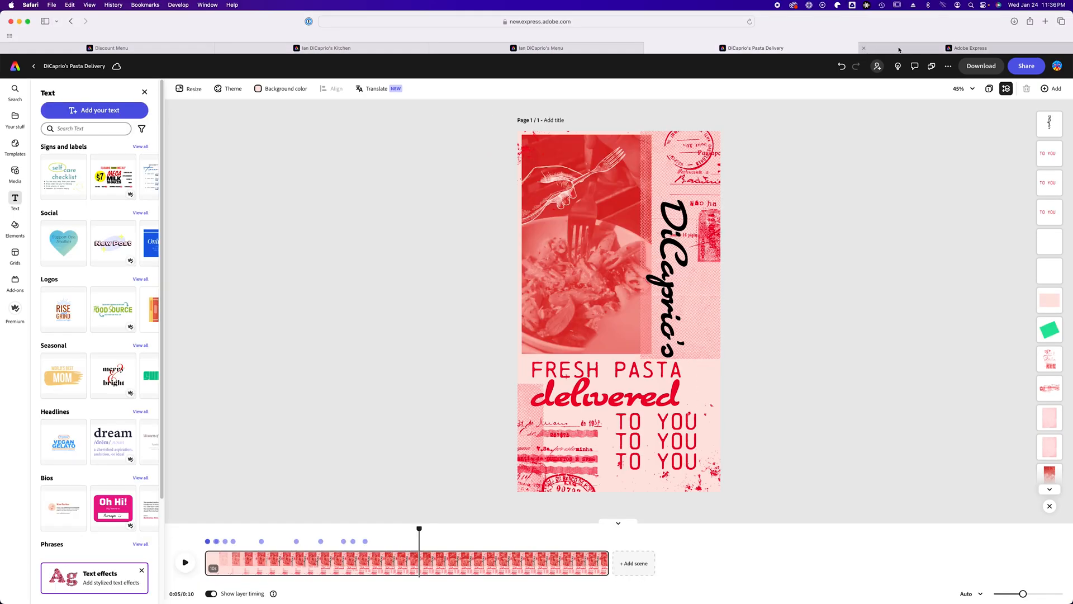
Step: Search the templates for "italian restaurant" and start a project from the Instagram reel template with the pasta bowl video
left_click(901, 48)
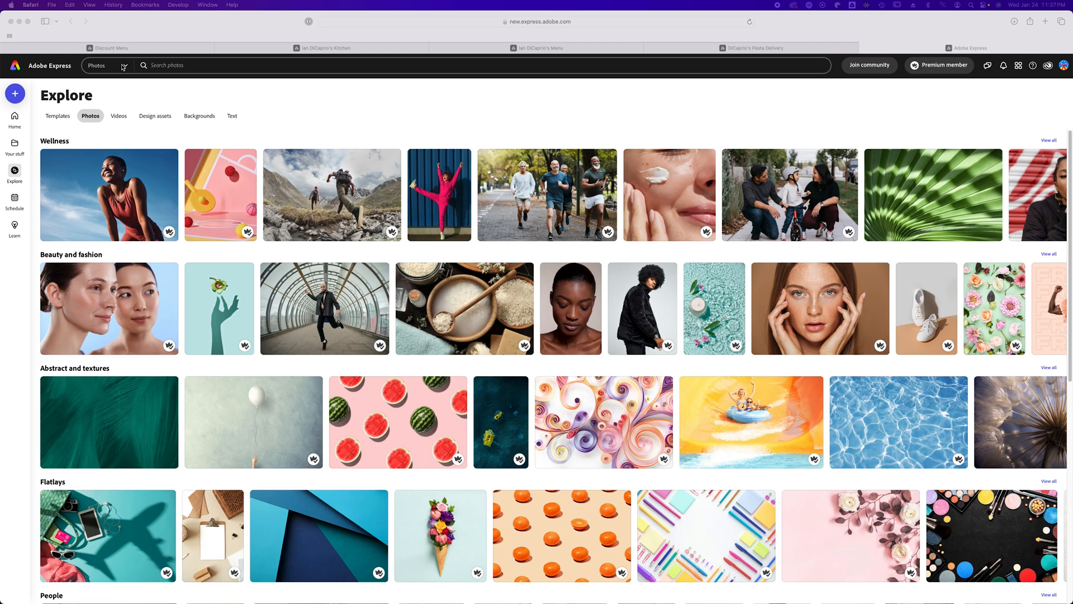
left_click(123, 68)
left_click(123, 67)
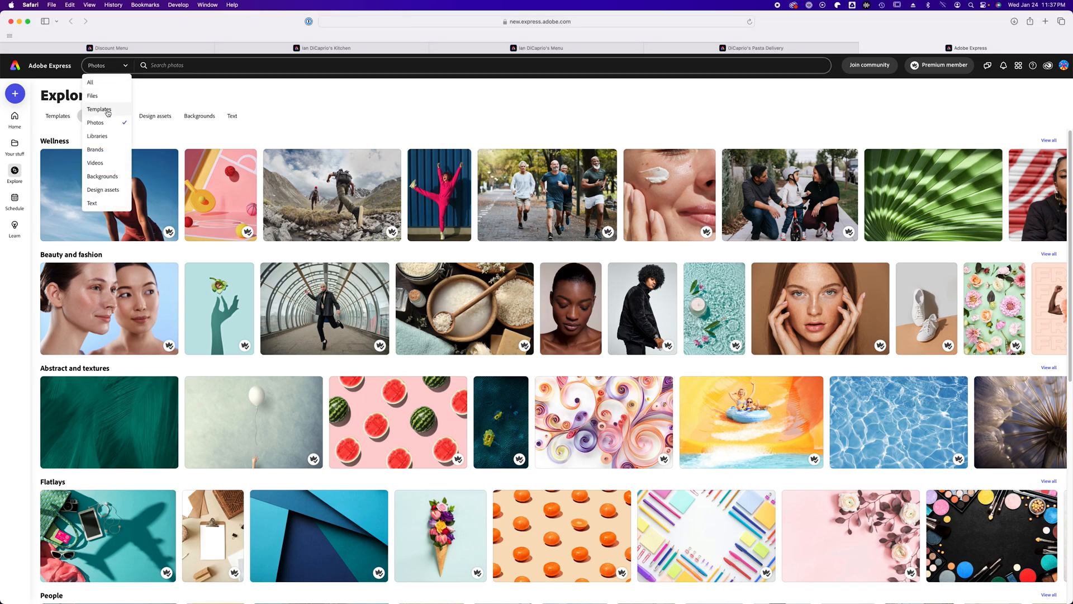
left_click(103, 110)
left_click(181, 64)
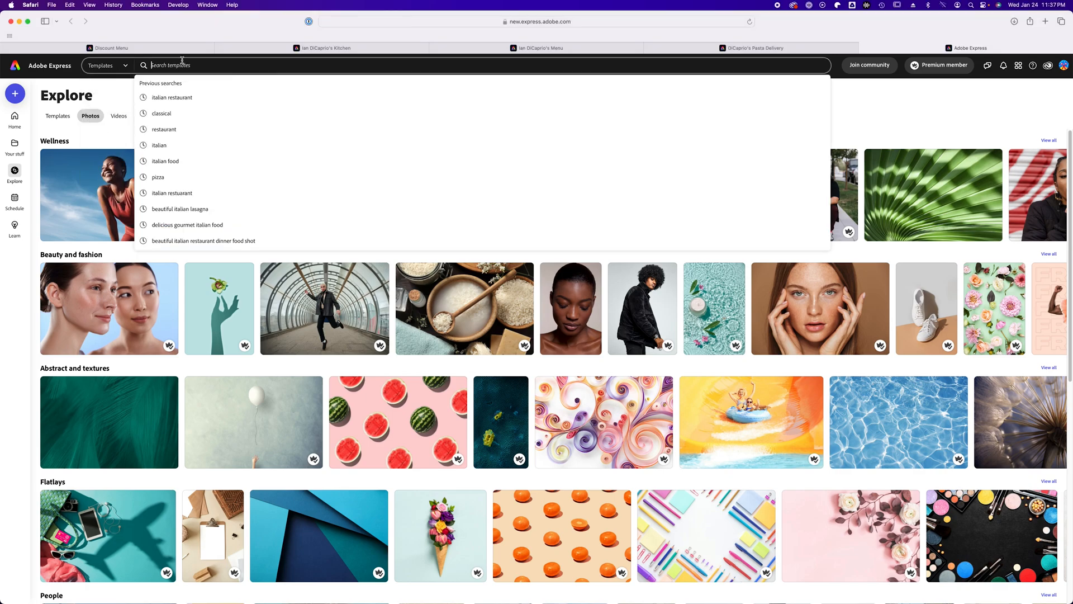
type("italian rest")
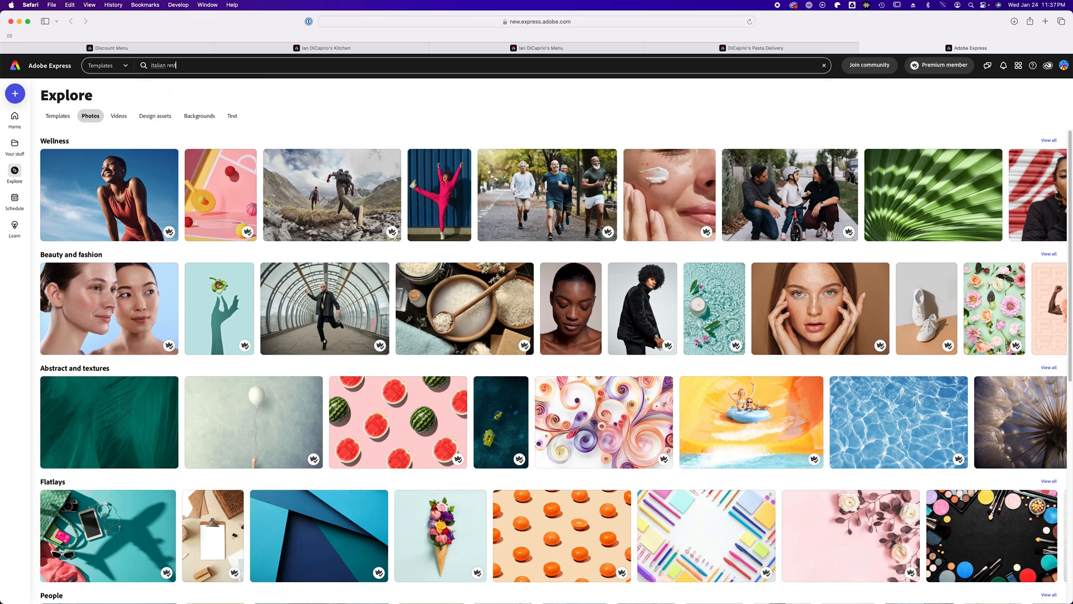
type("aurant")
key("Return")
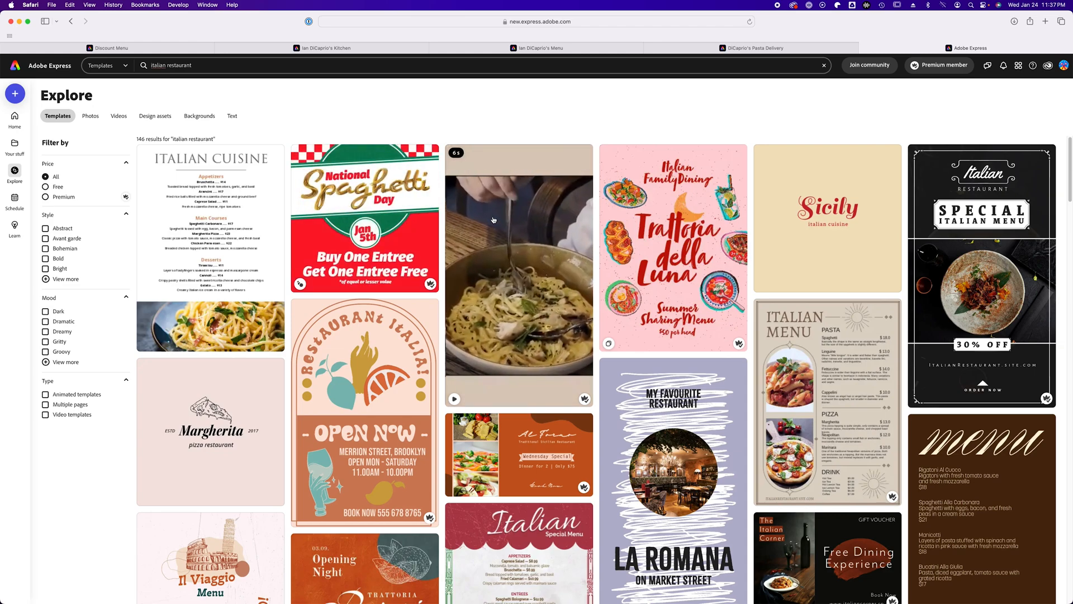
left_click(531, 265)
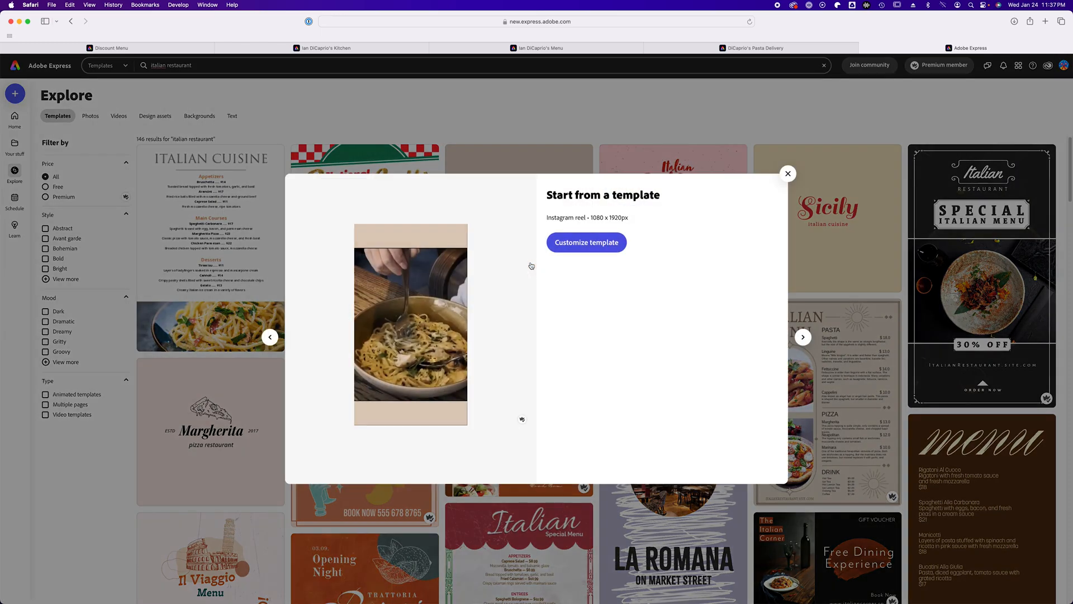
left_click(594, 244)
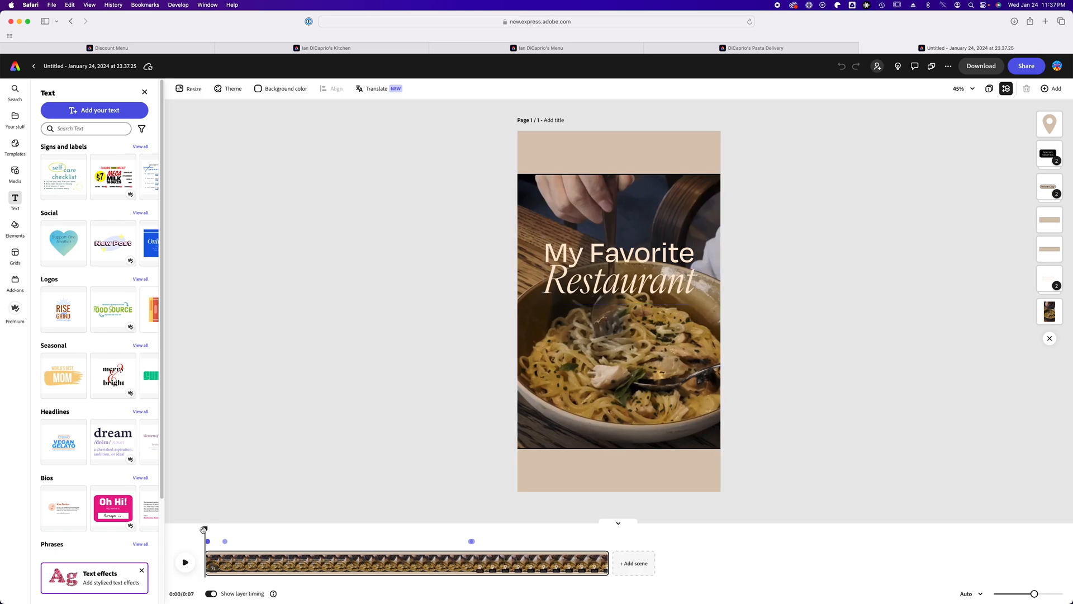
Step: Move the playhead to 0:01 and change the "In the City" label to "In Chicago"
left_click_drag(205, 529, 281, 528)
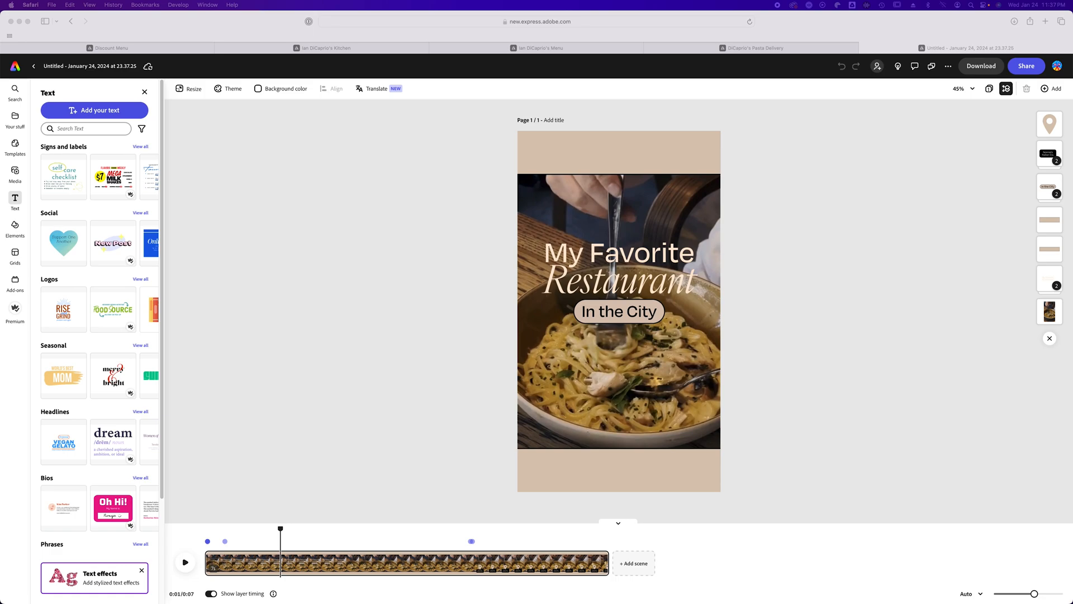
left_click(623, 322)
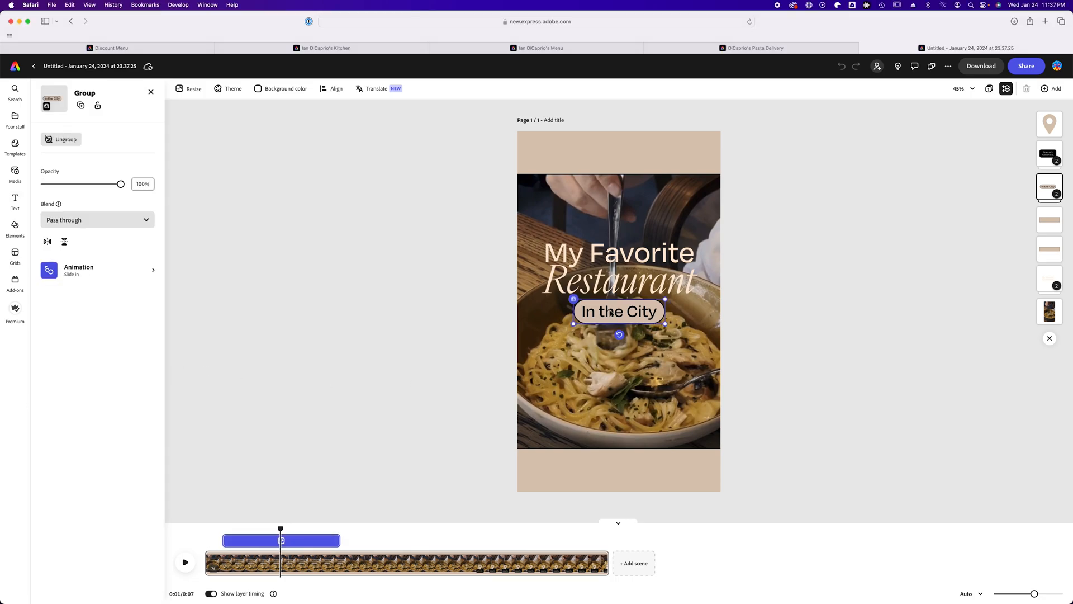
double_click(611, 312)
double_click(611, 312)
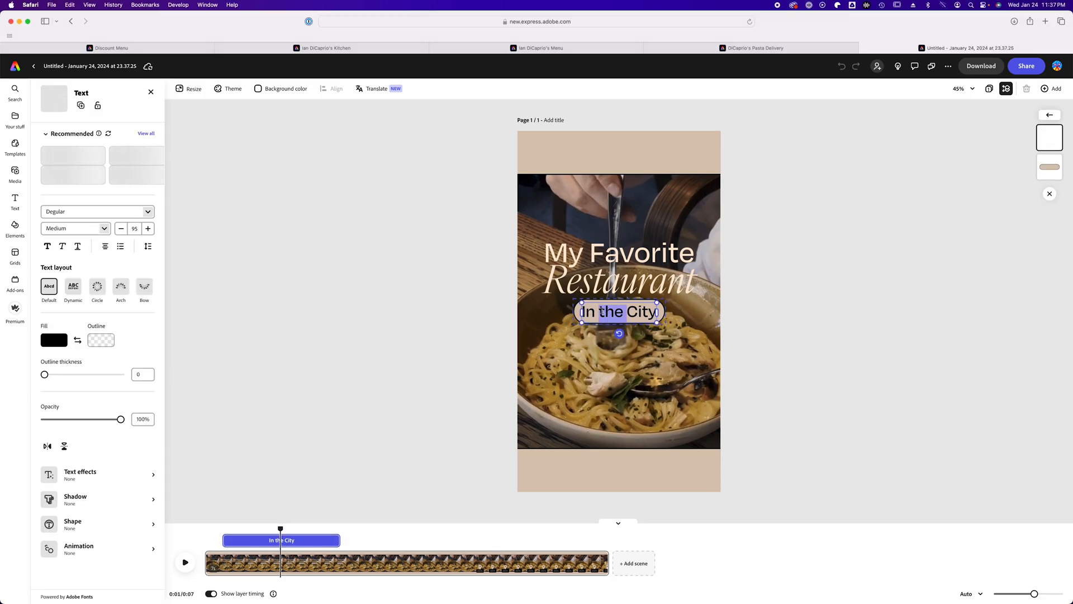
left_click_drag(638, 311, 668, 311)
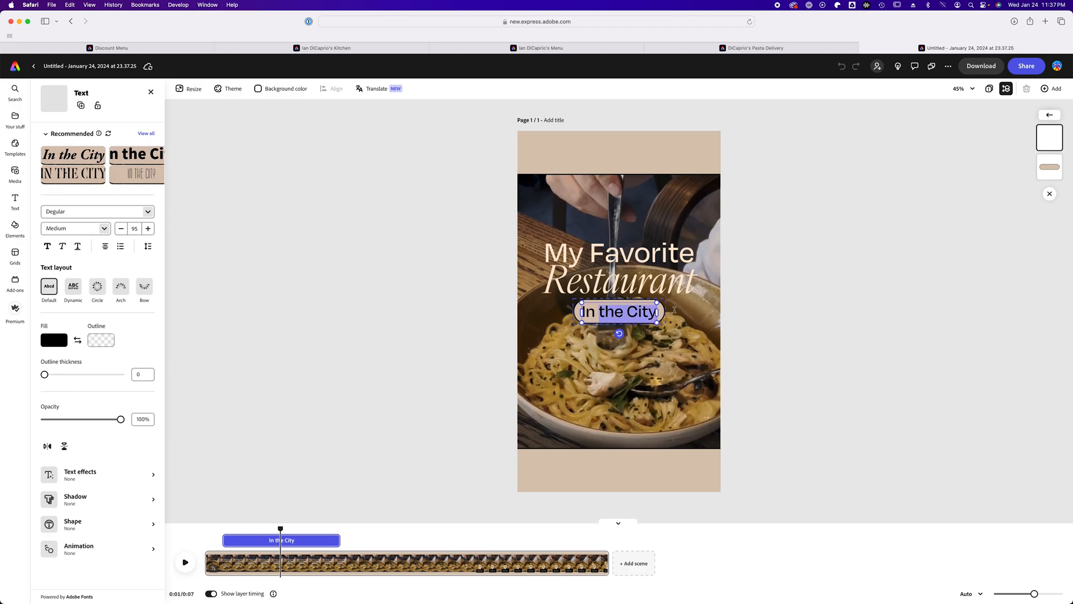
type("Chicago")
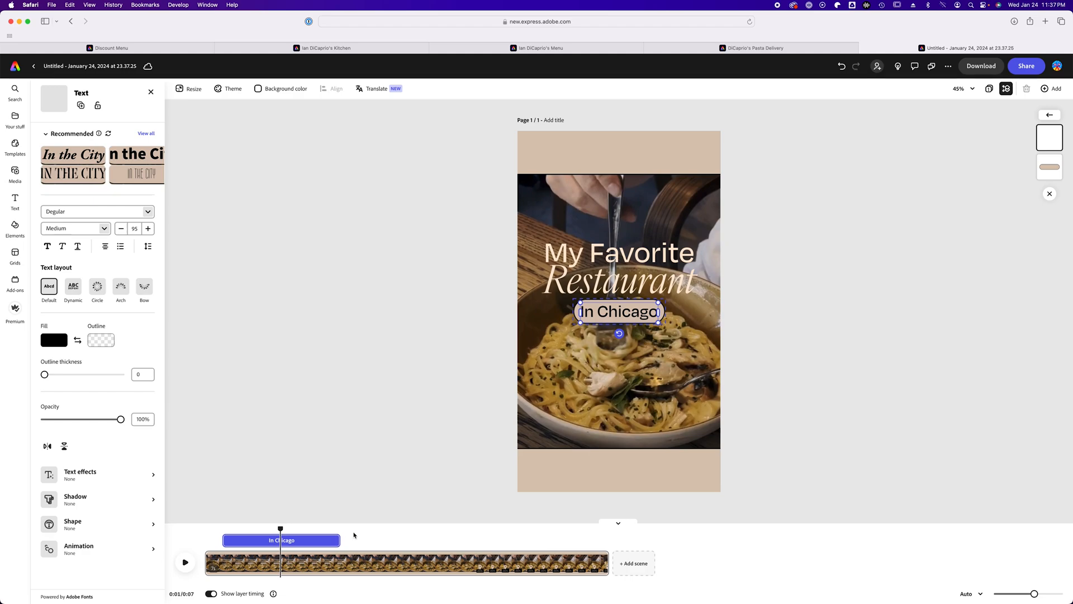
Step: Move the playhead to 0:06, replace "Nonna's Italian Co." with the restaurant name "Ian DiCaprio's" and deselect the text
left_click_drag(280, 528, 578, 546)
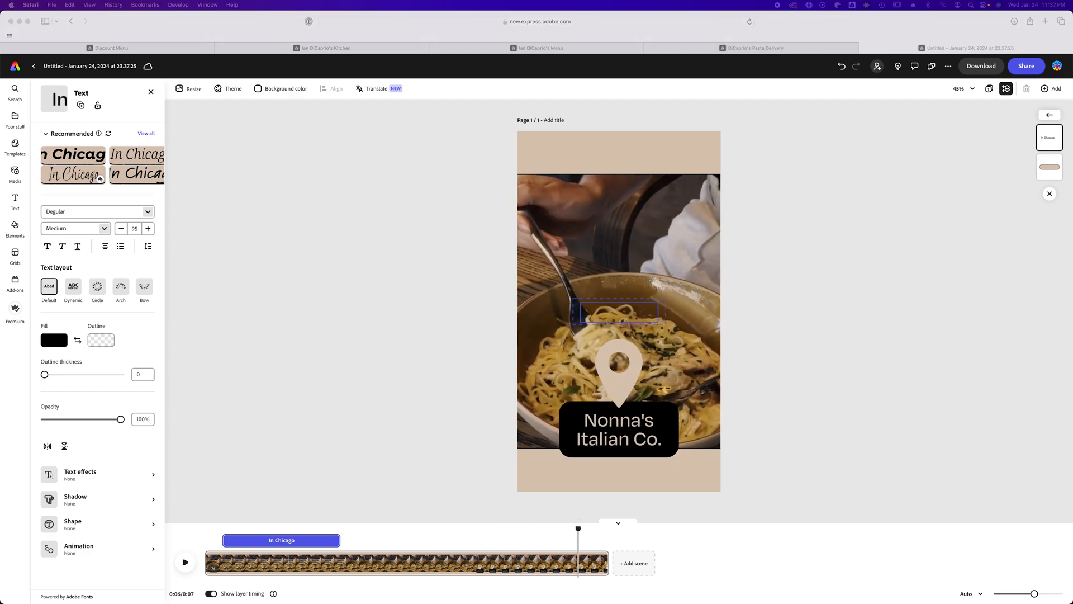
left_click(604, 432)
left_click(603, 431)
double_click(604, 430)
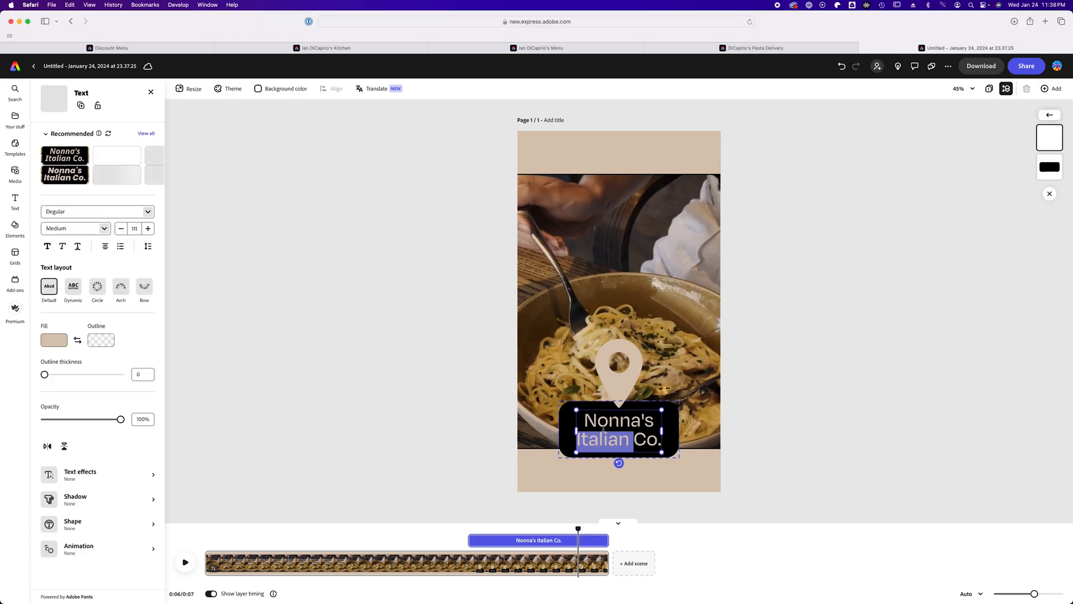
left_click(604, 430)
triple_click(604, 430)
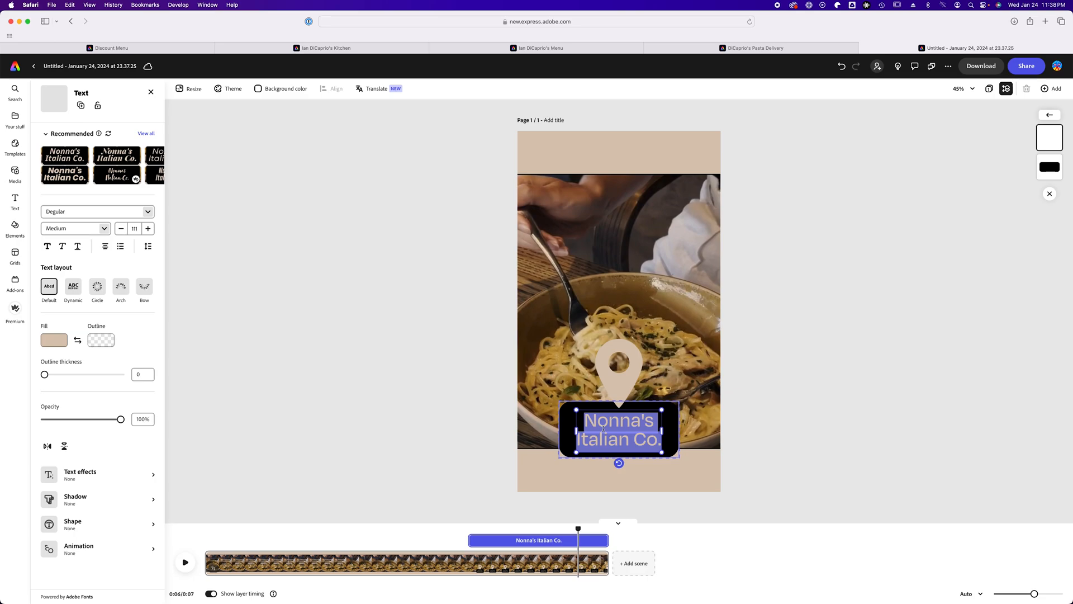
type("Ian DiCaprio's")
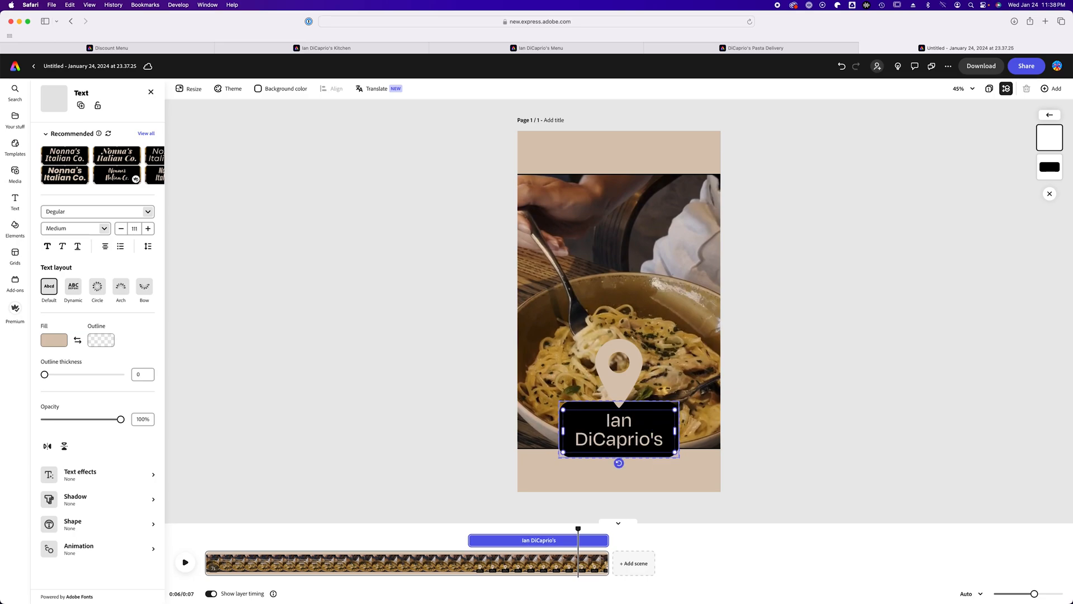
left_click(483, 410)
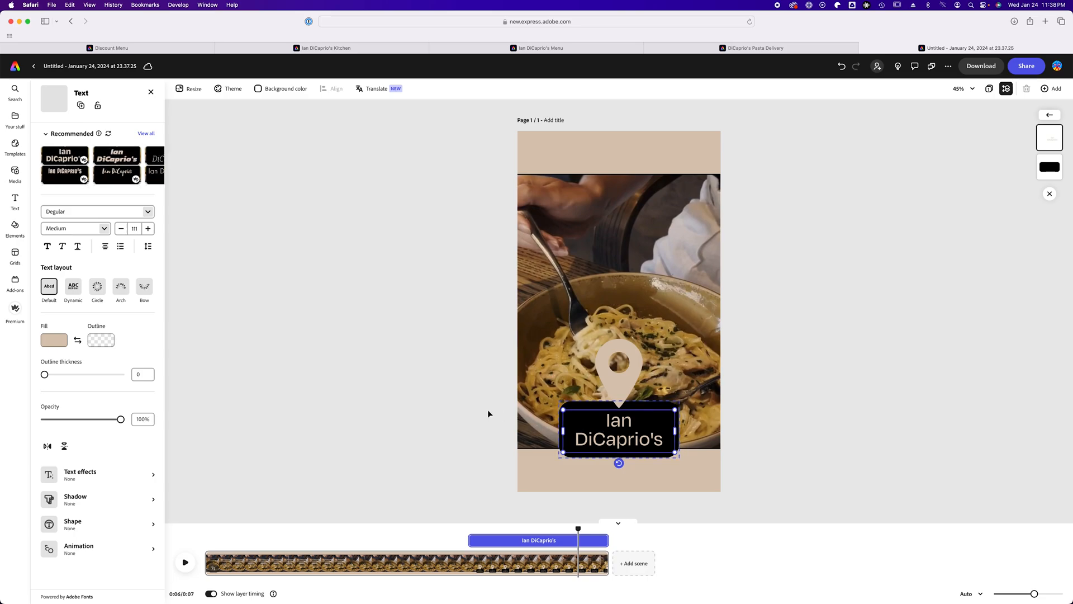
left_click(488, 413)
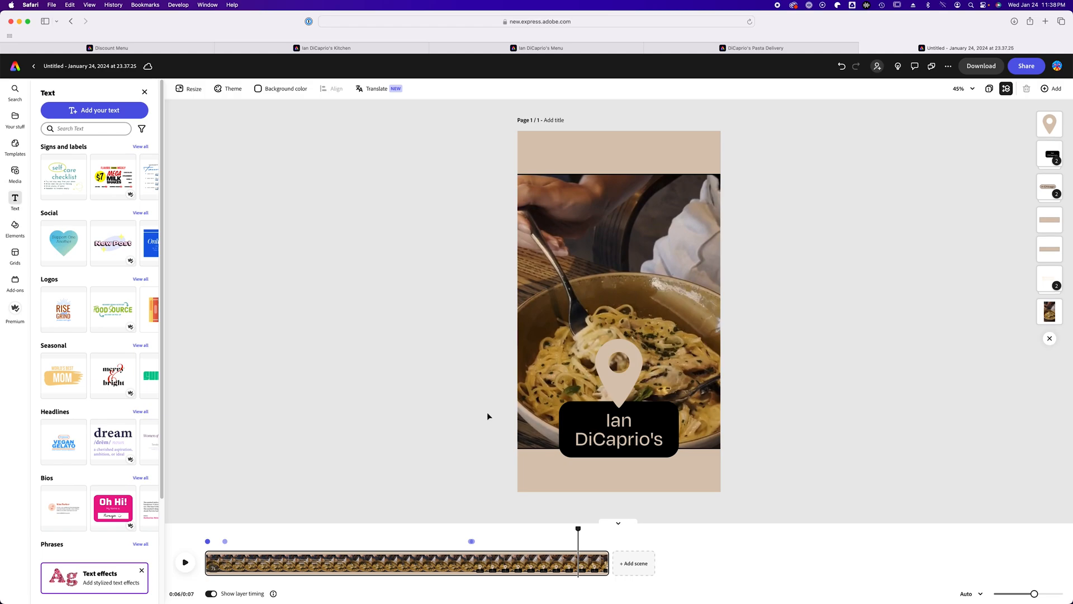
Step: Set the fill of the beige rectangle above the pasta video to dark red
left_click(558, 148)
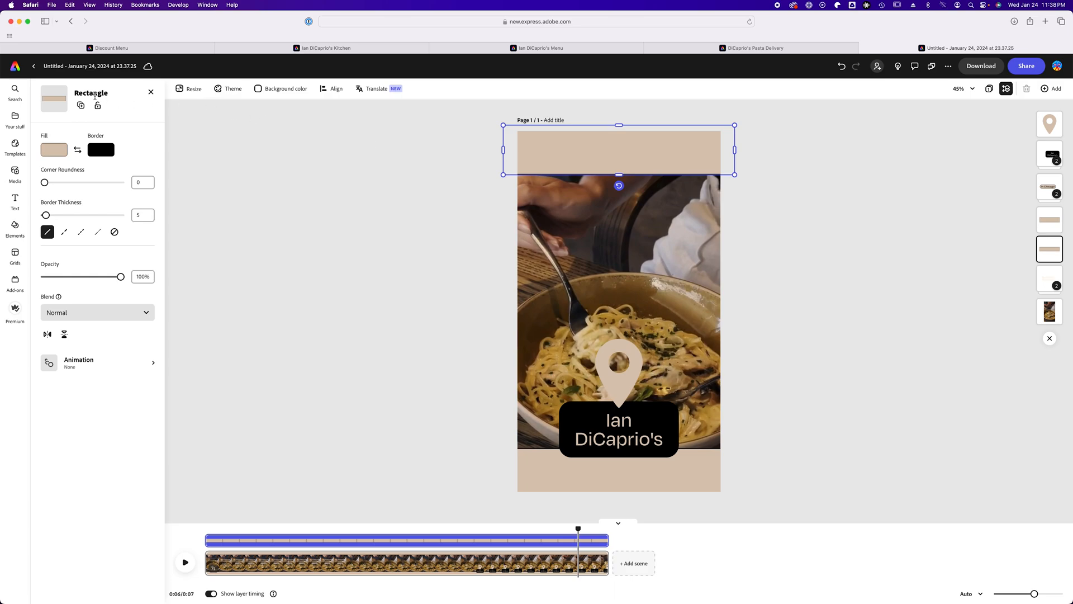
left_click(57, 151)
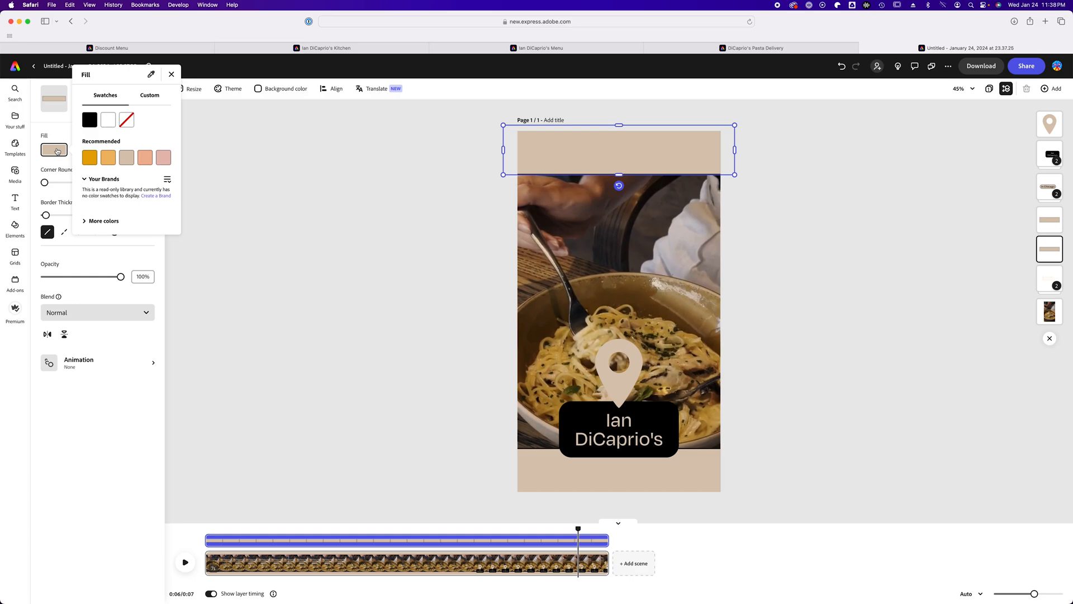
left_click(84, 222)
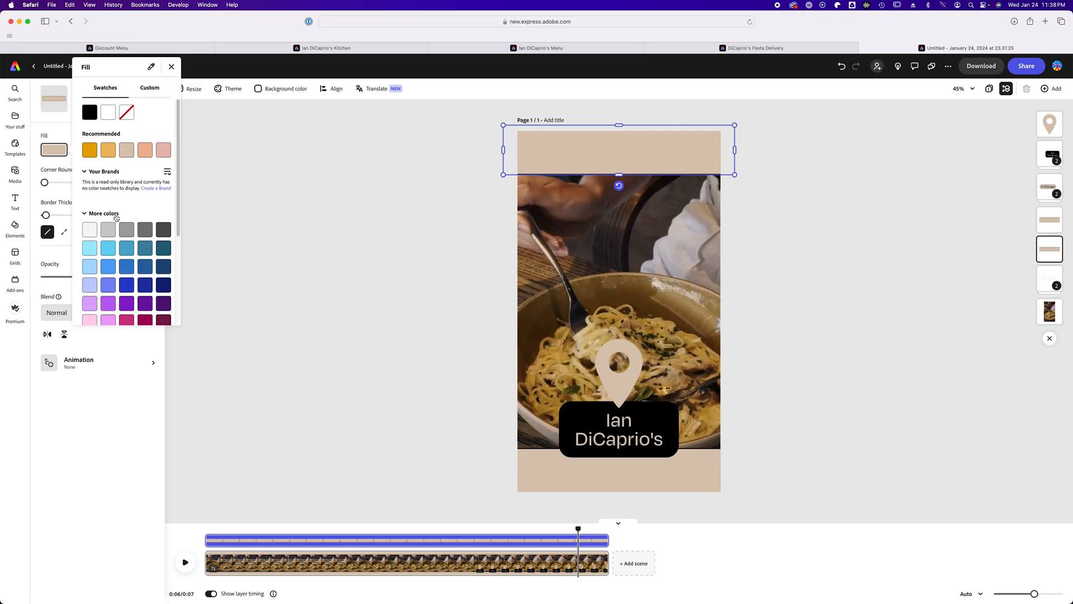
scroll(116, 218, "down", 5)
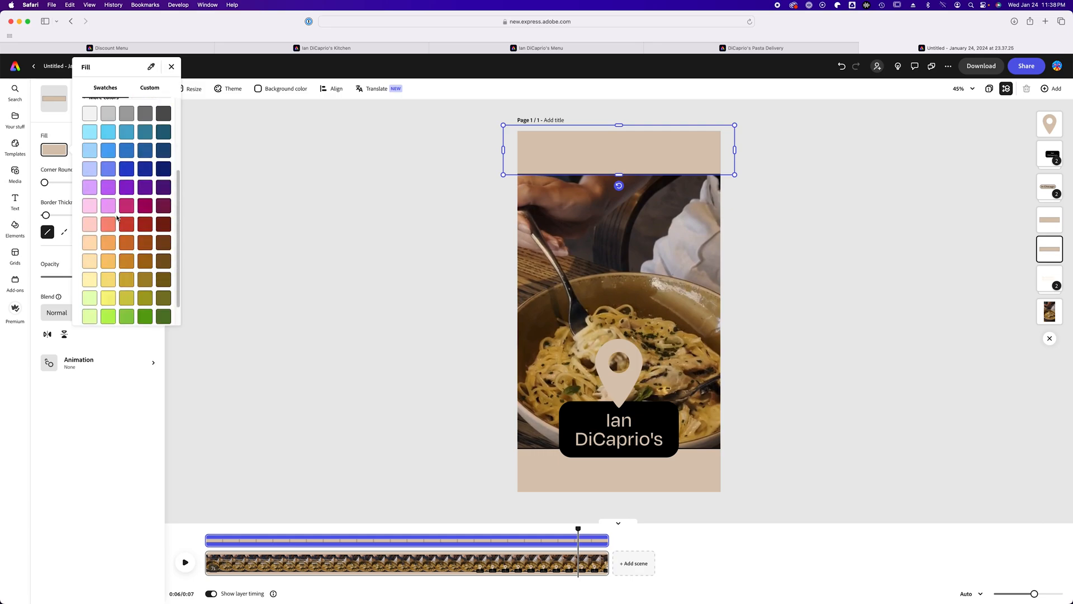
left_click(146, 226)
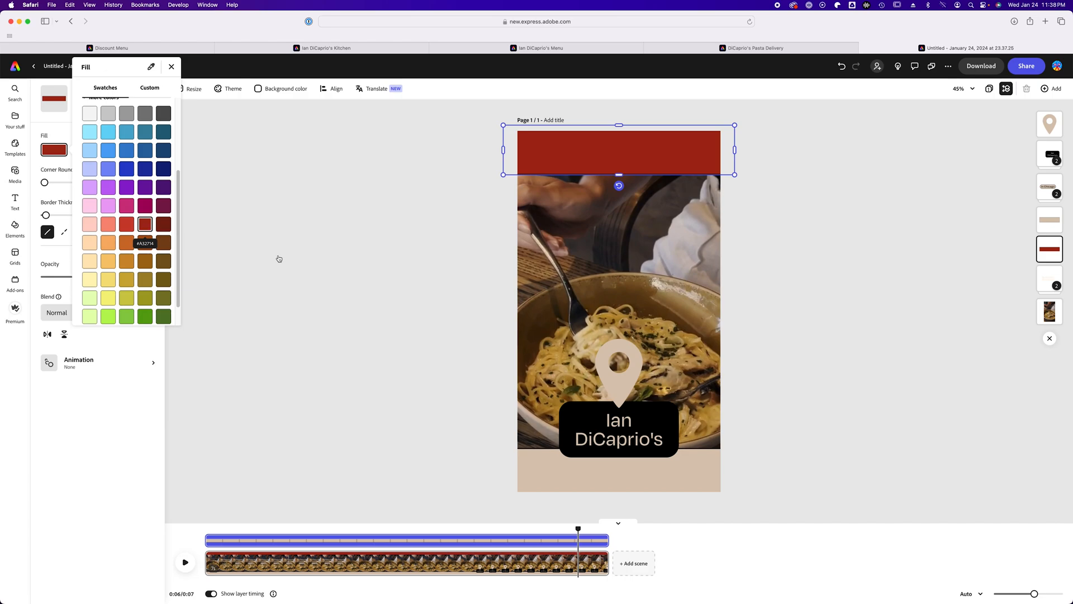
Step: Set the fill of the beige rectangle below the pasta video to dark red and deselect it
left_click(530, 476)
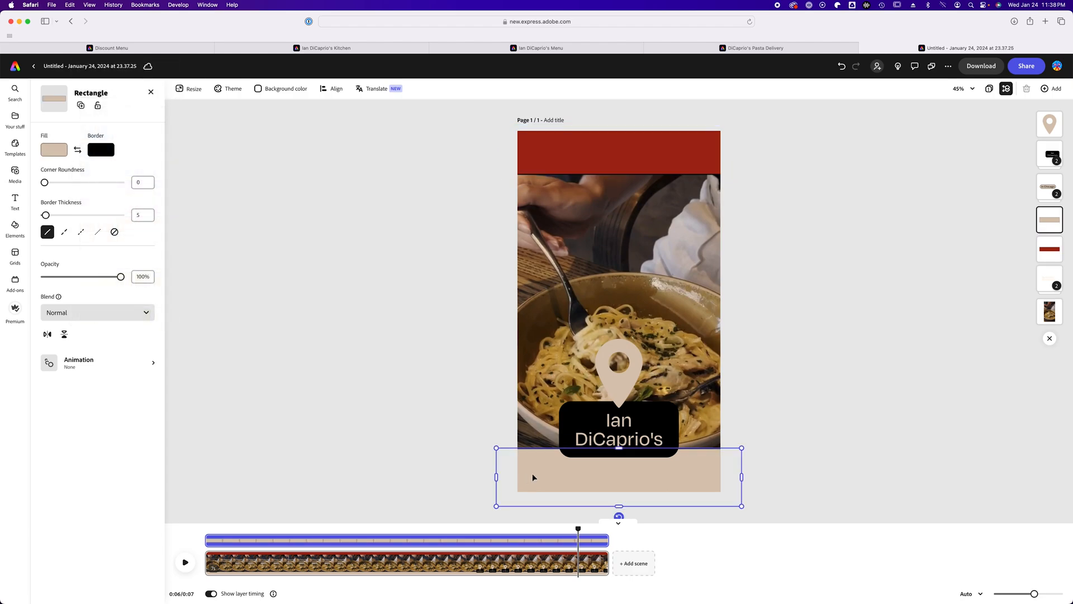
left_click(54, 148)
left_click(98, 218)
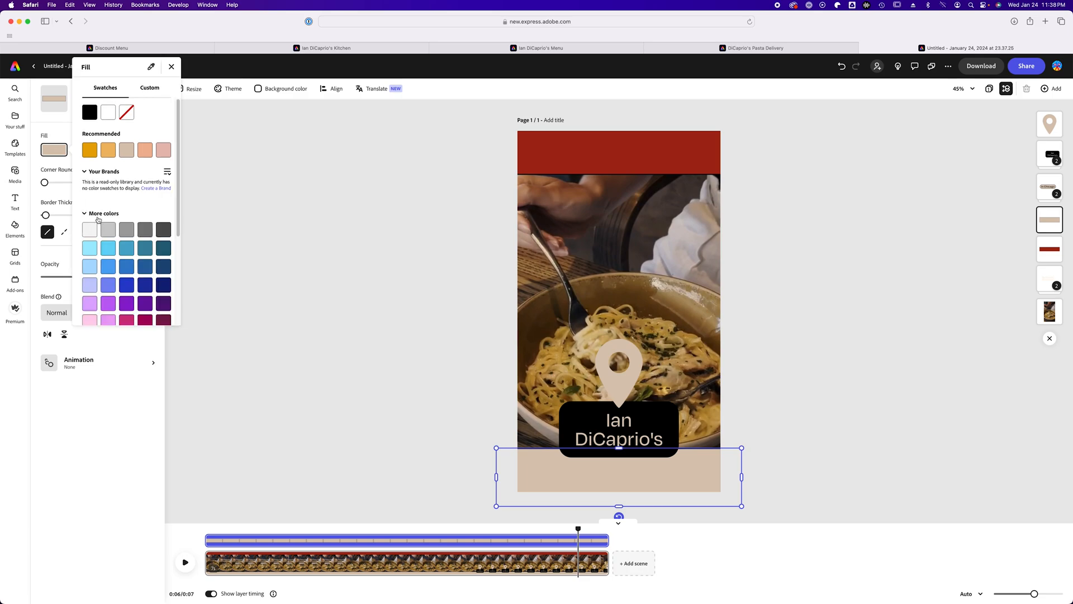
scroll(99, 219, "down", 4)
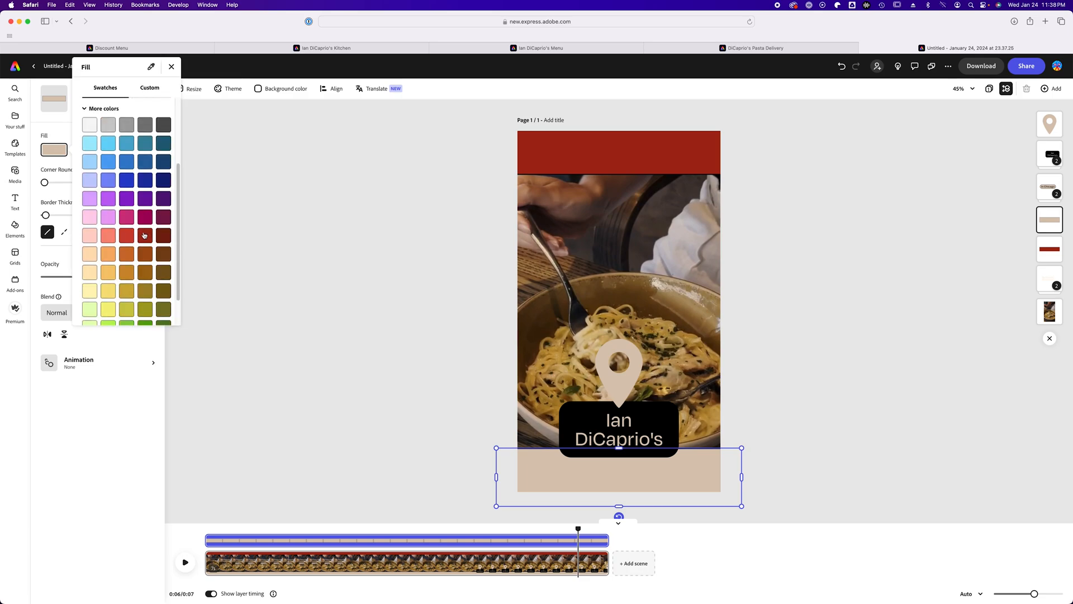
left_click(144, 235)
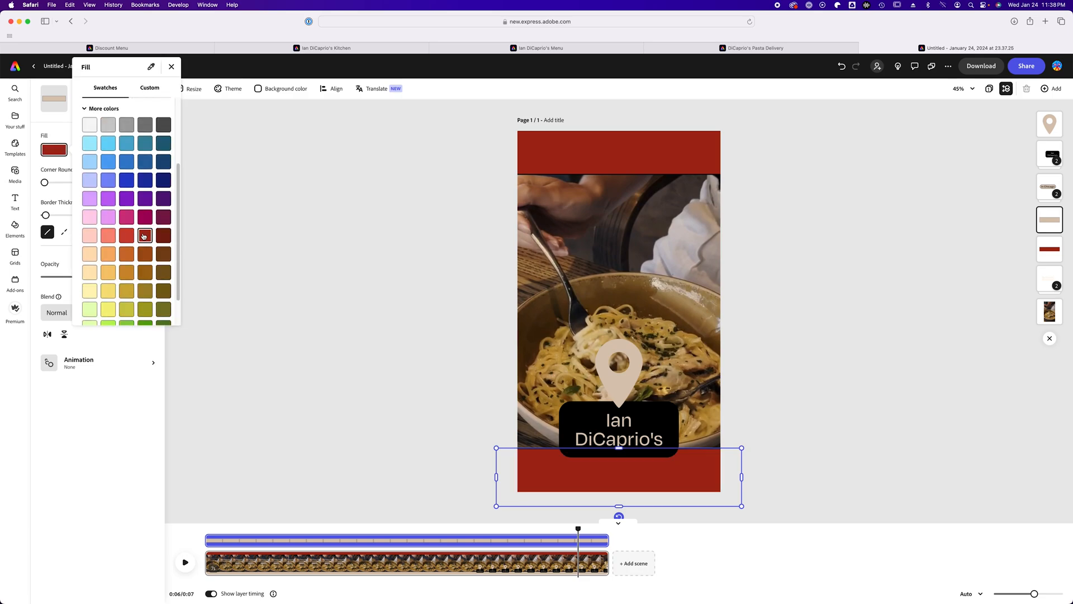
left_click(344, 360)
left_click(338, 374)
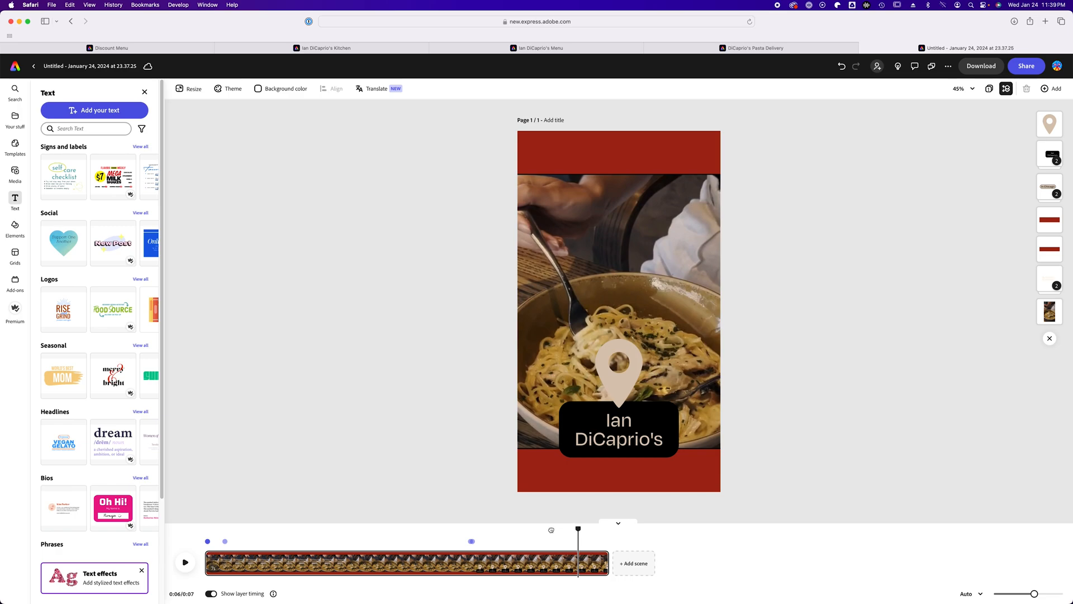
Step: Return the playhead to the start and play the reel through to review it
left_click_drag(551, 530, 299, 523)
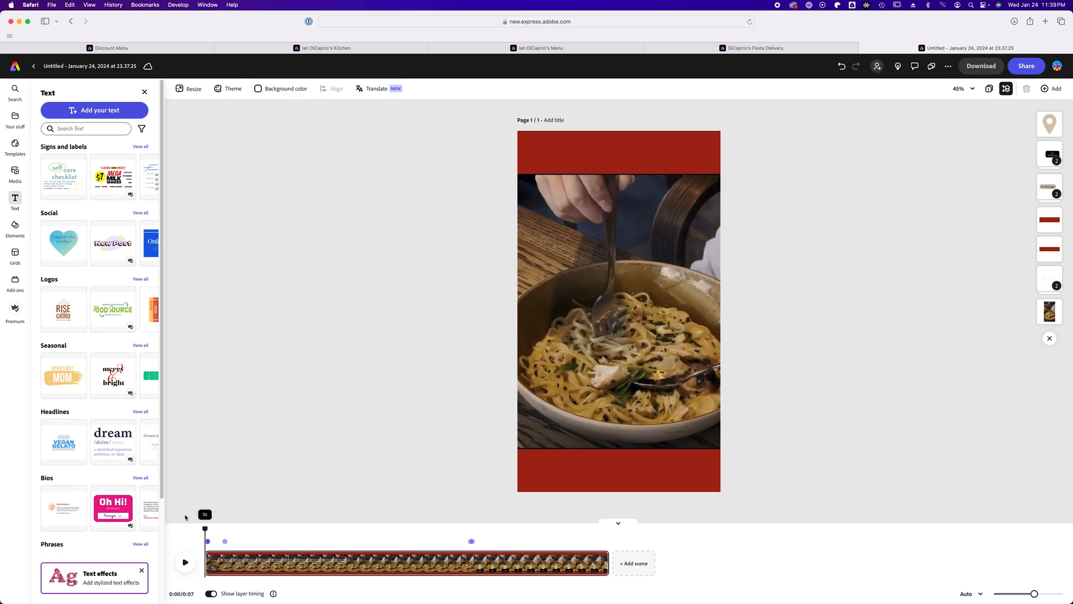
left_click(186, 563)
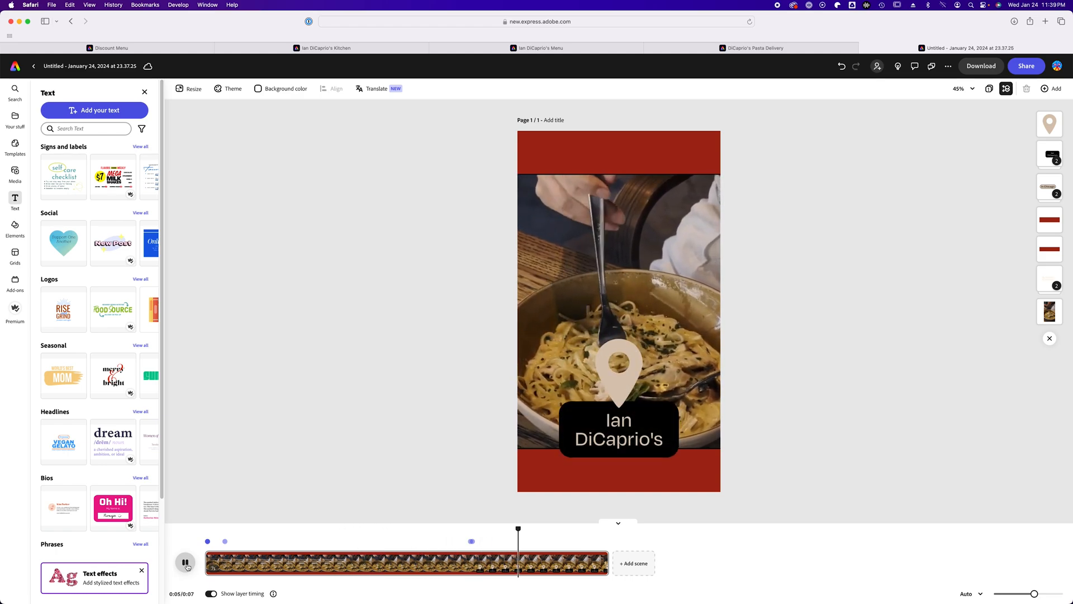
left_click(185, 563)
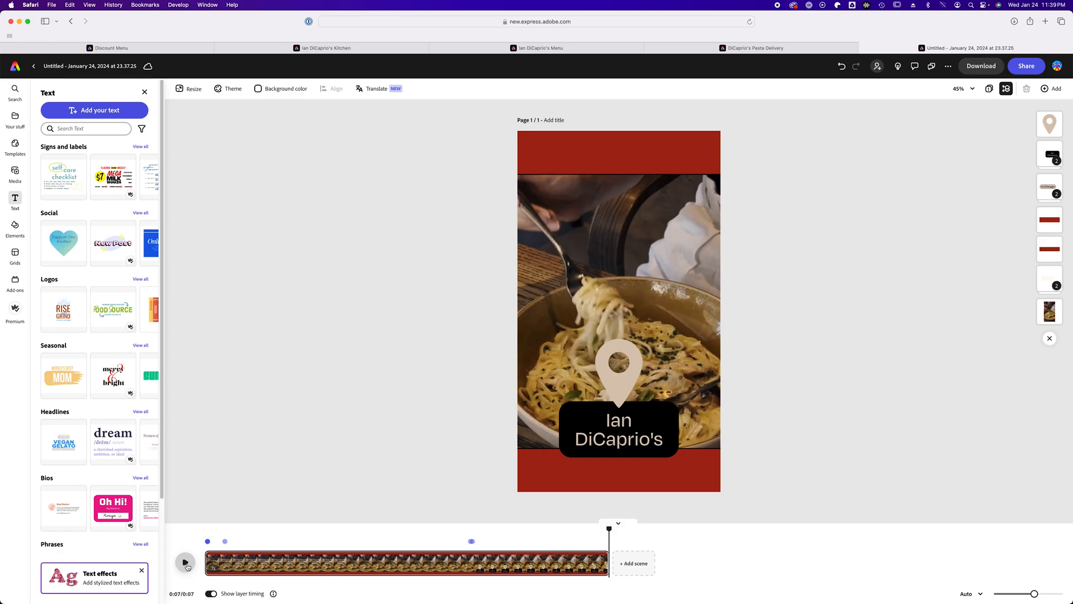
Step: Rename the project "Chicago Favorite Restaurant"
left_click(84, 67)
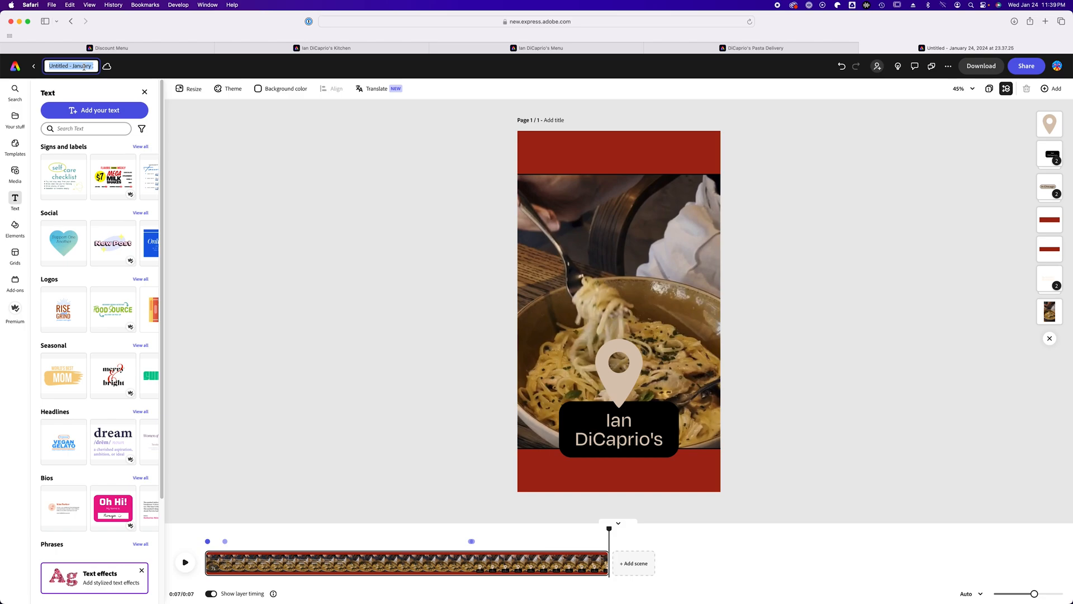
type("Chicago")
type(" Favorite Res")
type("taurant")
key("Return")
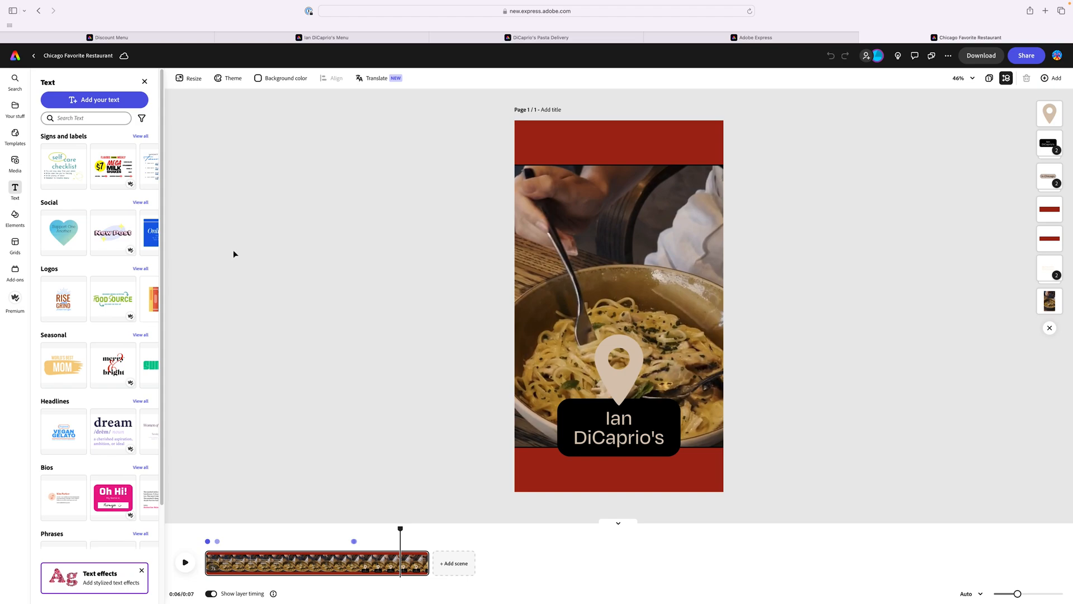
Step: Find the Chicago Favorite Restaurant project among the saved files and duplicate it as "Chicago Favorite Restaurant X"
left_click(781, 39)
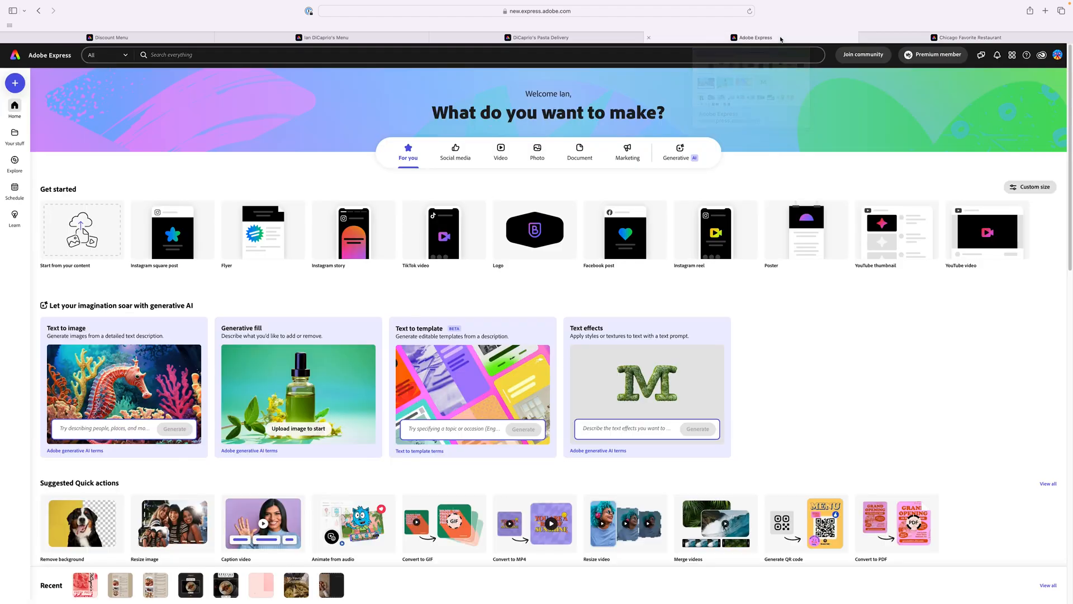
left_click(15, 136)
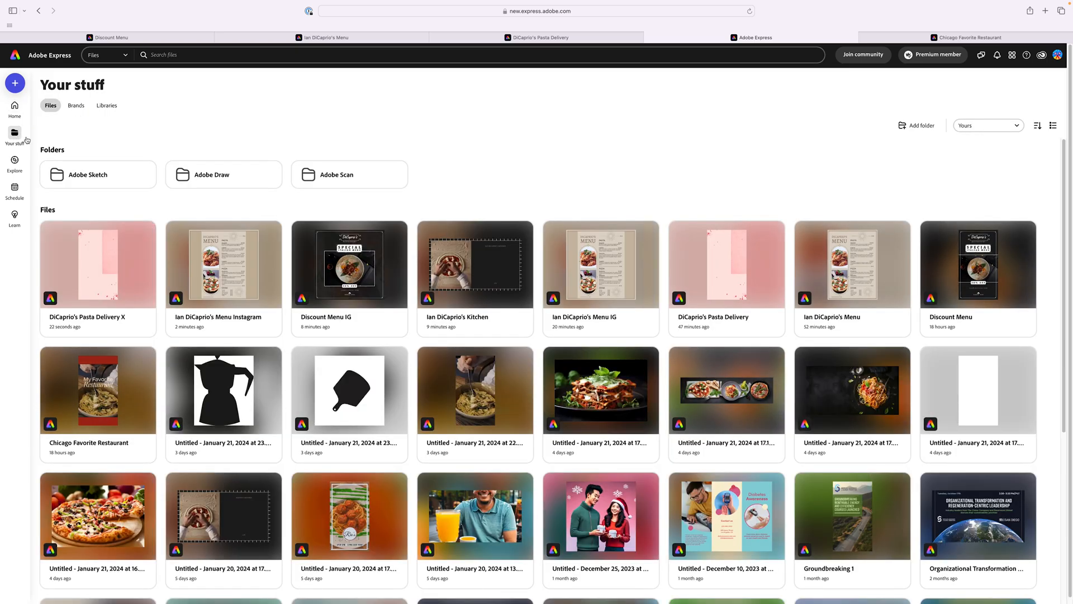
mouse_move(136, 368)
left_click(142, 361)
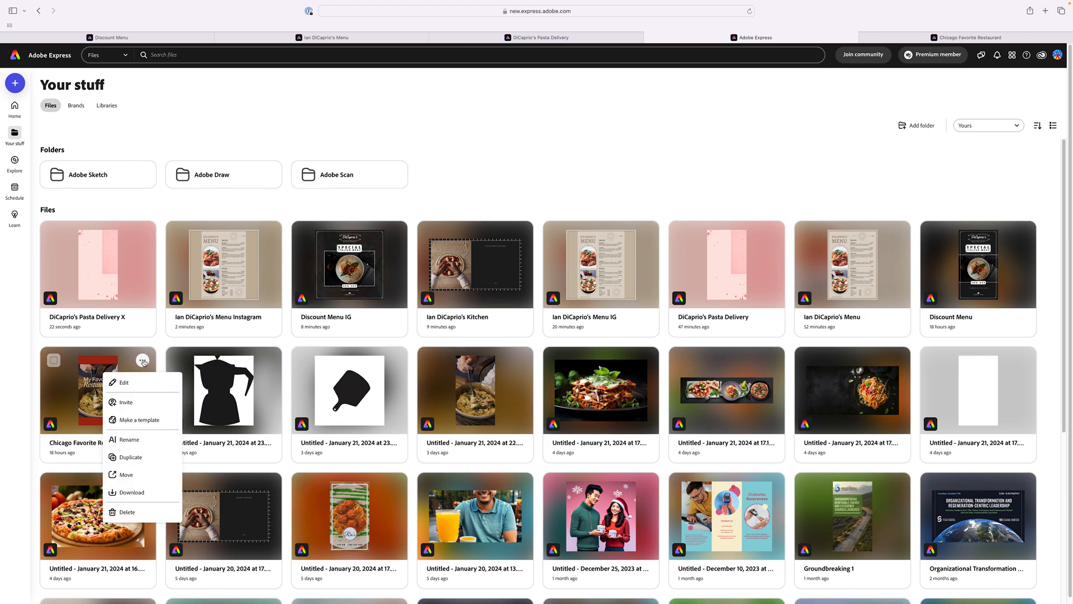
left_click(134, 457)
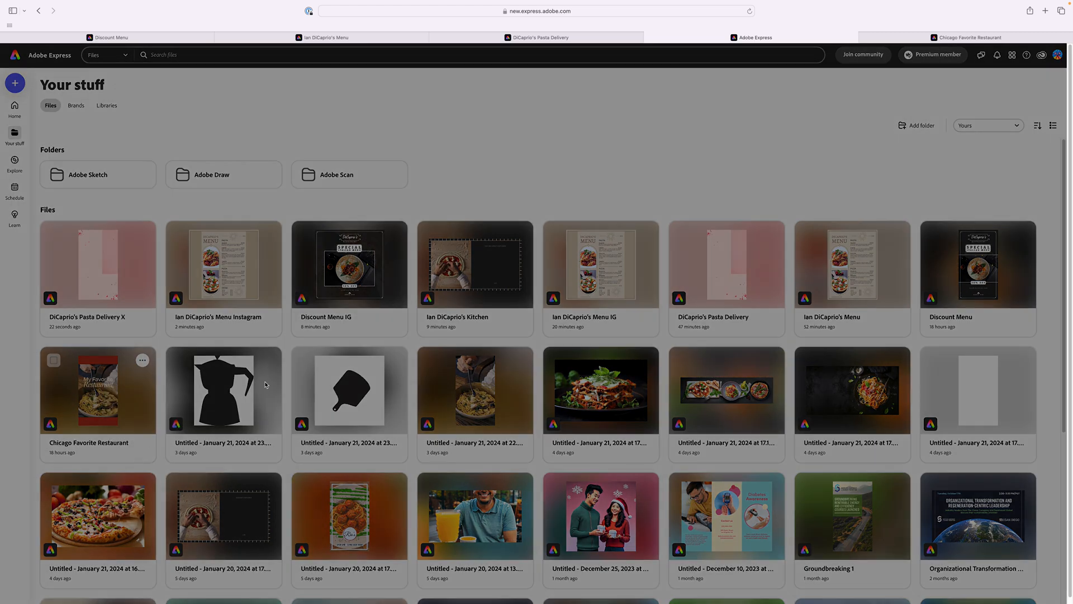
left_click(595, 324)
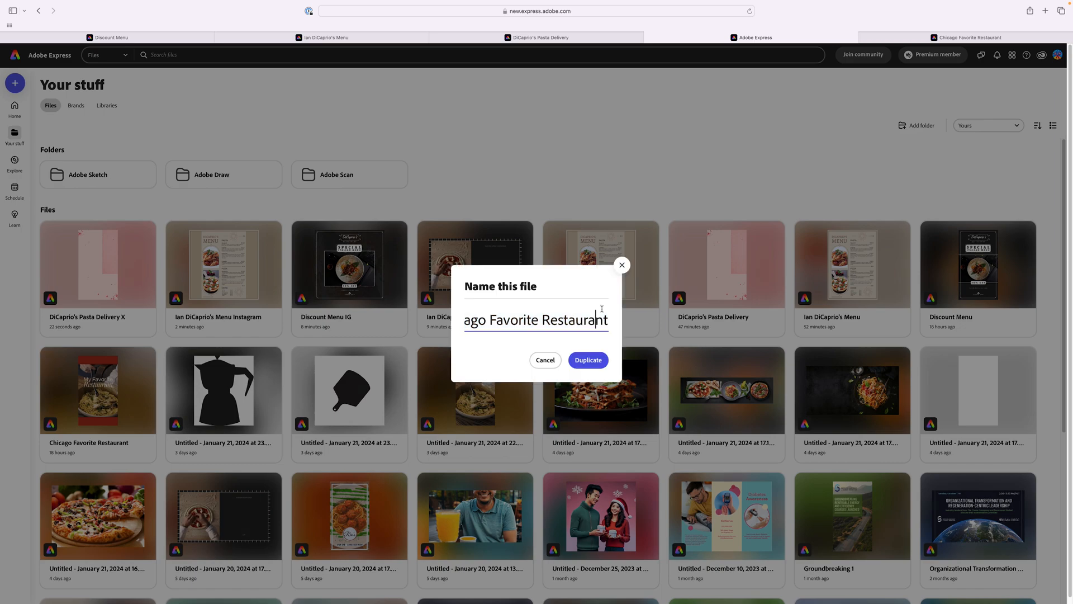
key("Right")
key("Right")
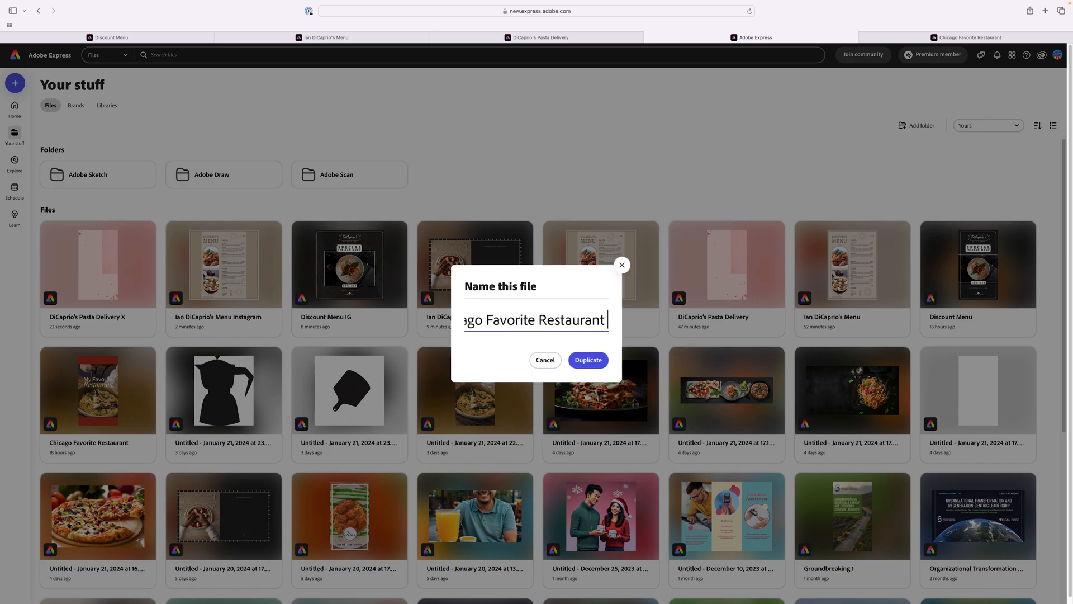
type("X")
left_click(588, 360)
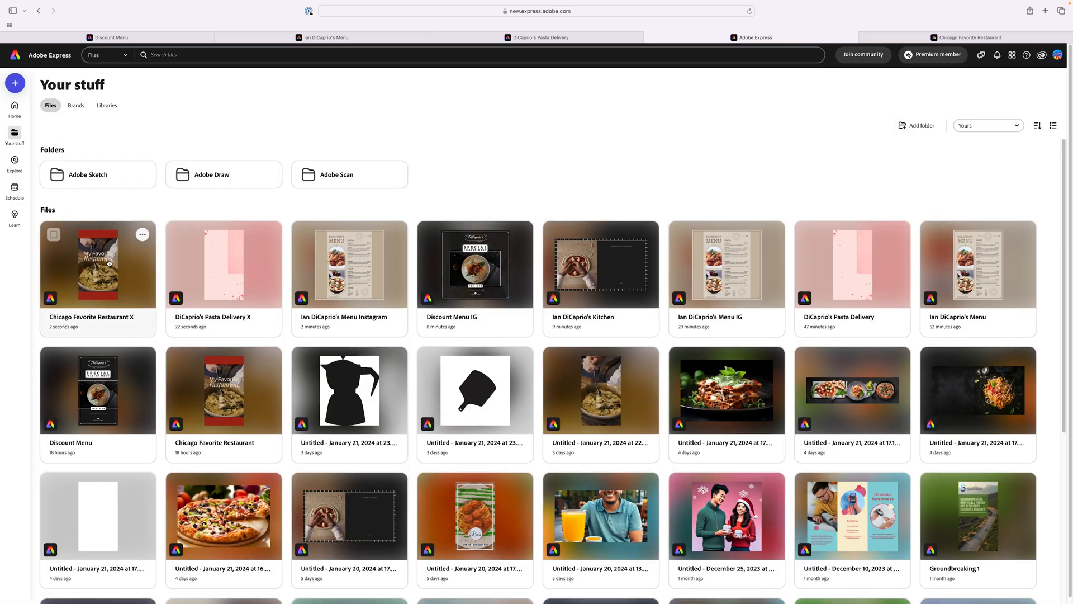
Step: Open the Chicago Favorite Restaurant X copy and resize it to a custom 576 x 1024 px with the proportions locked
left_click(109, 263)
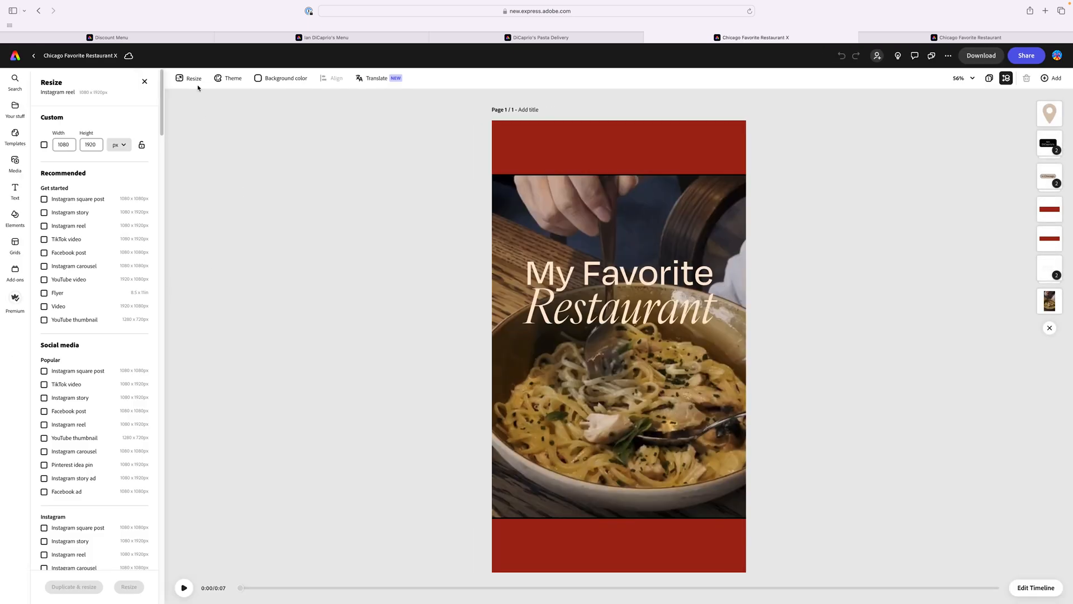
left_click(185, 80)
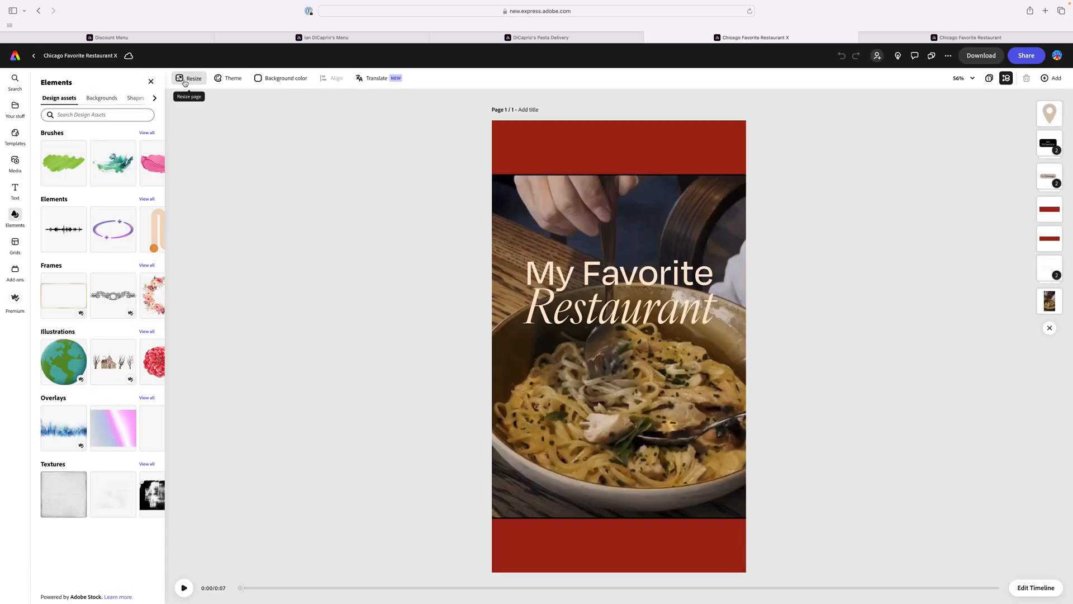
left_click(185, 80)
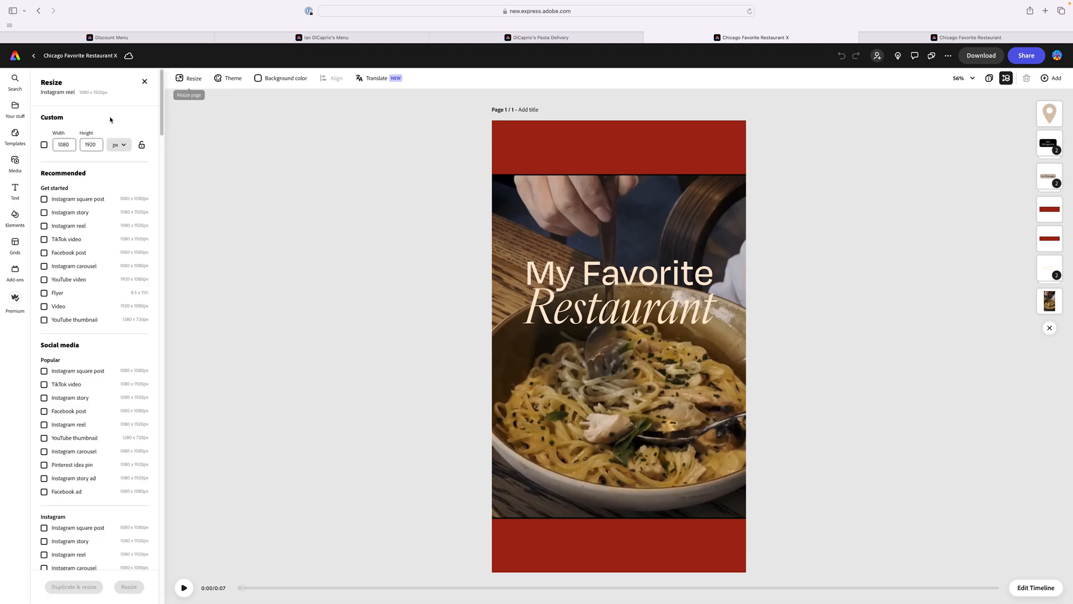
left_click(141, 145)
left_click(88, 147)
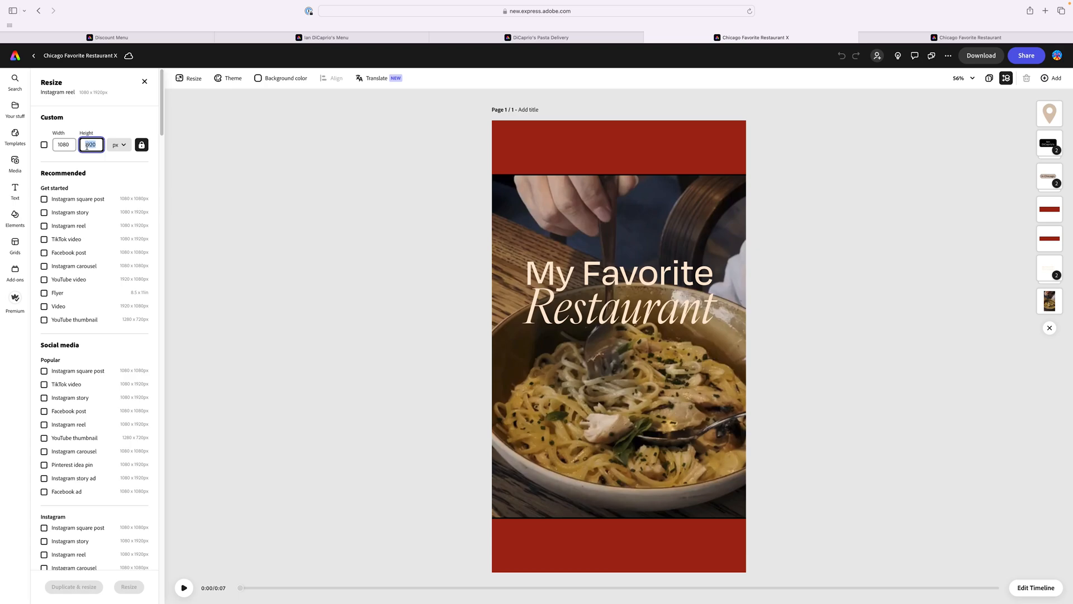
type("1024")
left_click(45, 145)
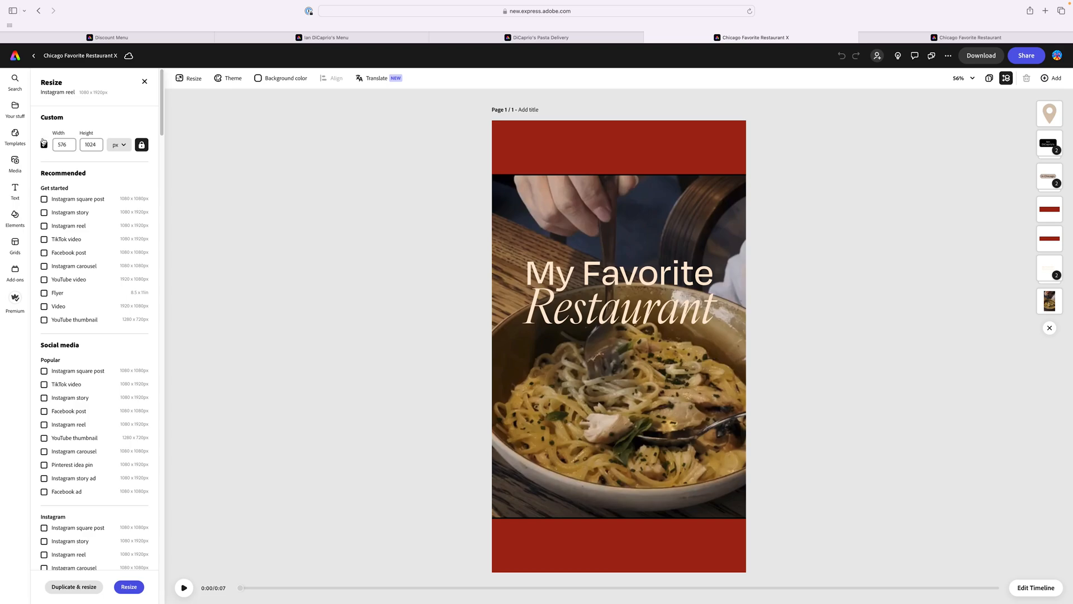
left_click(130, 587)
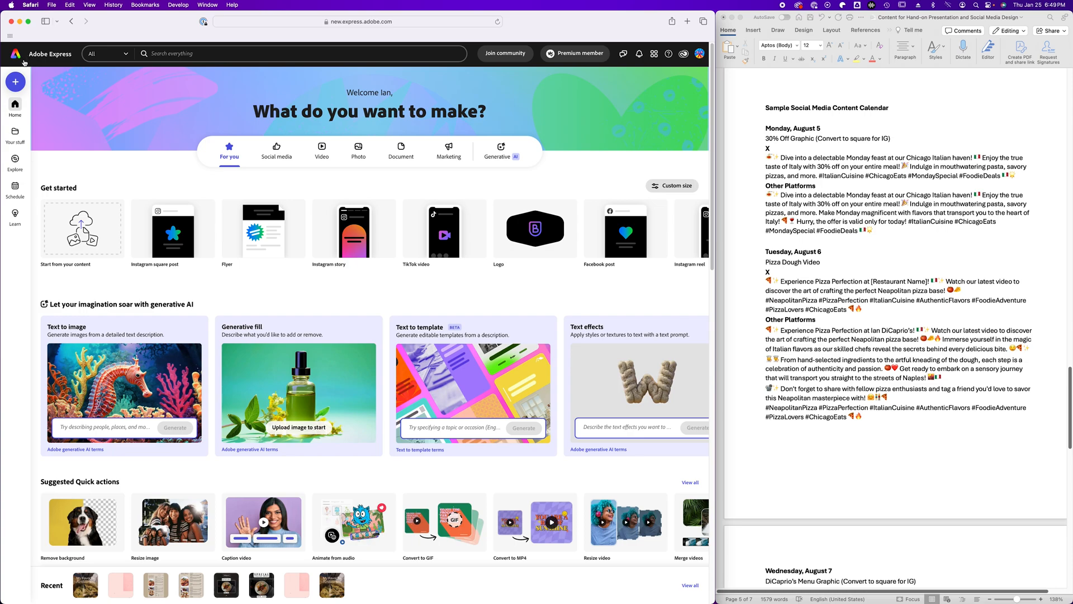
Step: Open the content schedule, check which social media accounts are connected and return to the calendar
left_click(16, 190)
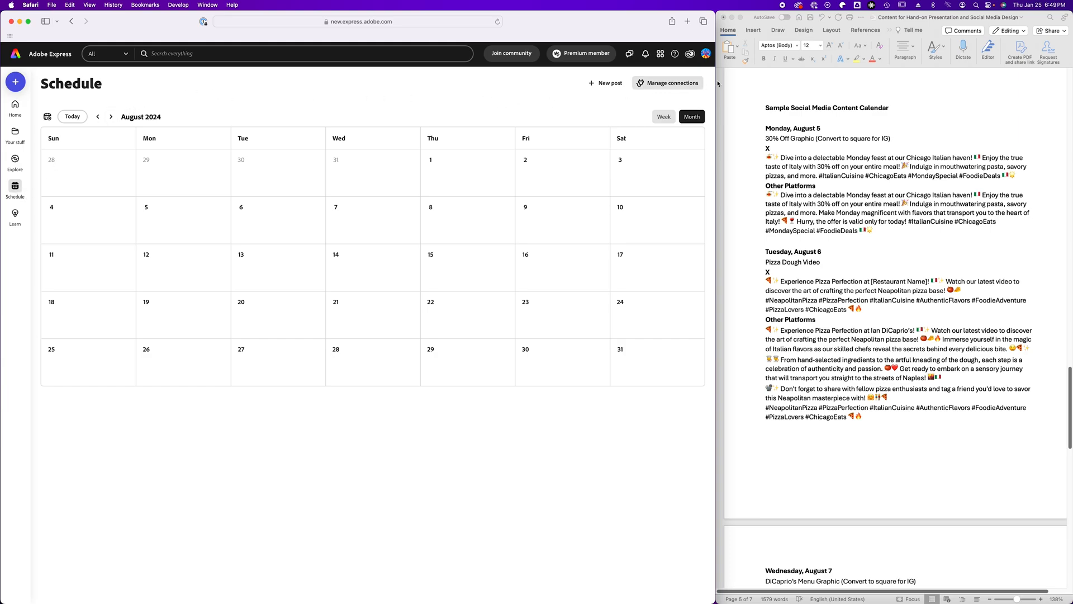
left_click(682, 88)
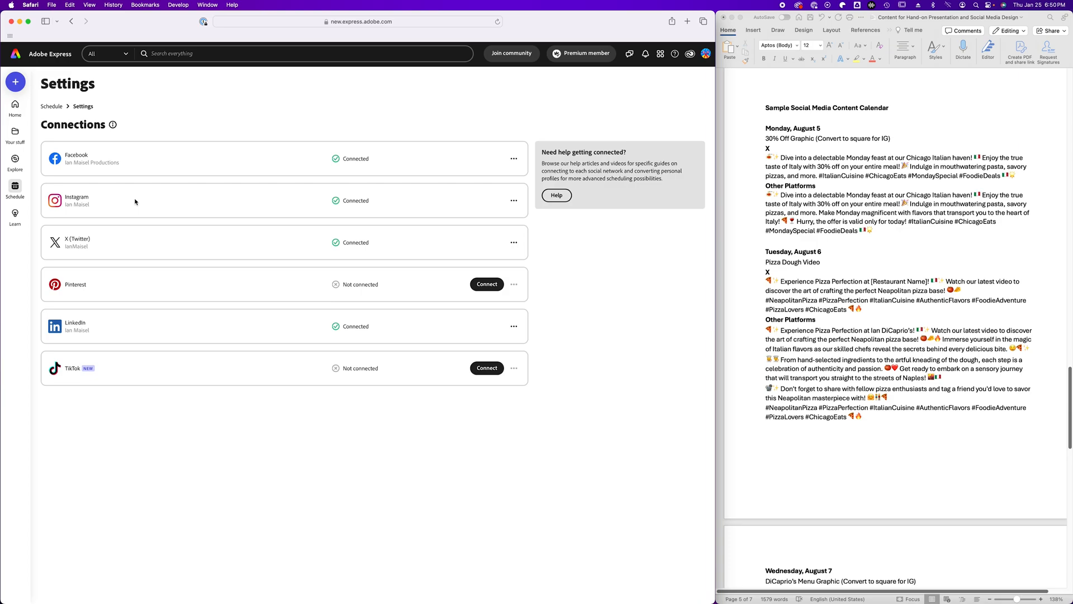
left_click(51, 106)
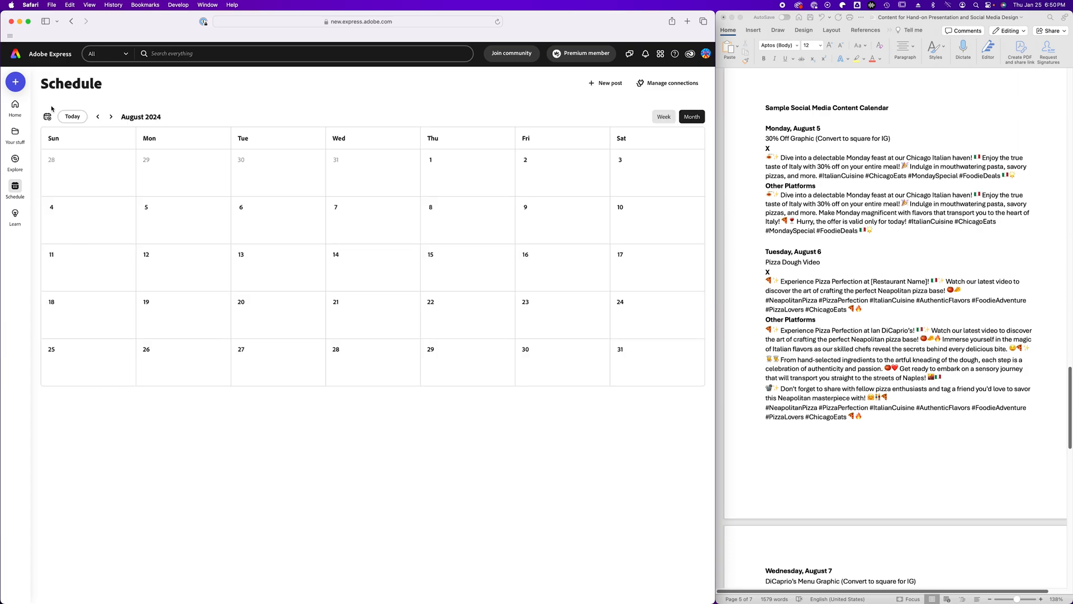
Step: Create a new post on Monday, August 5, 2024 and choose X (Twitter) as its channel
mouse_move(183, 218)
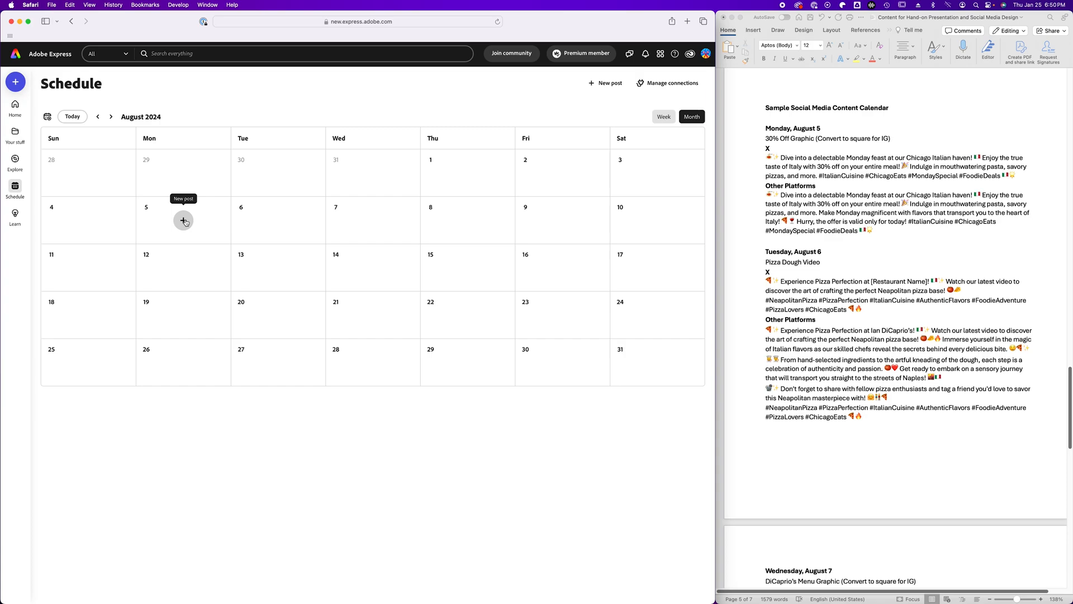
left_click(184, 220)
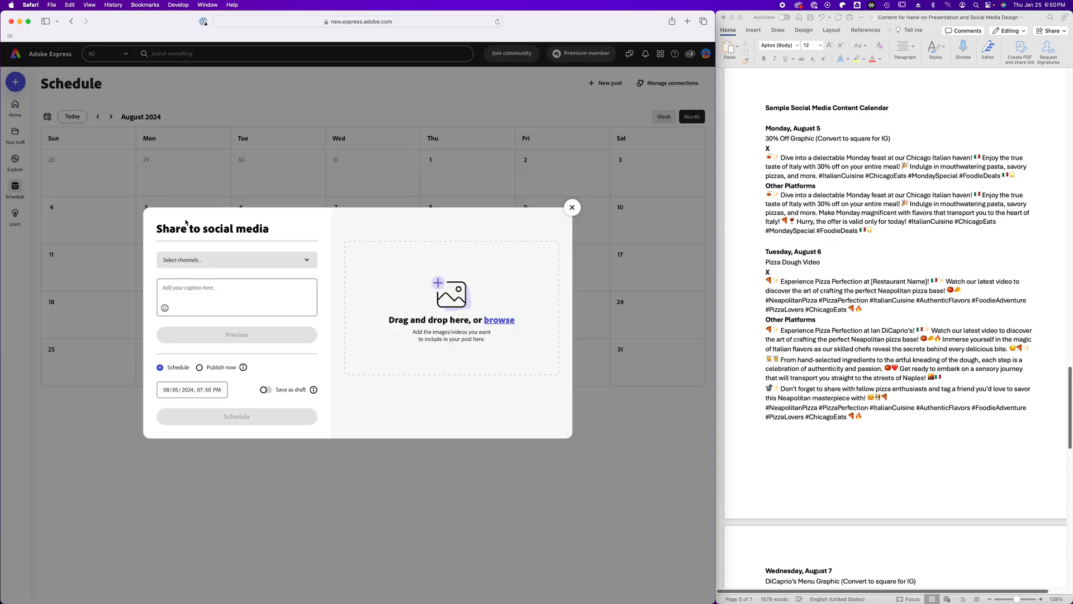
left_click(253, 261)
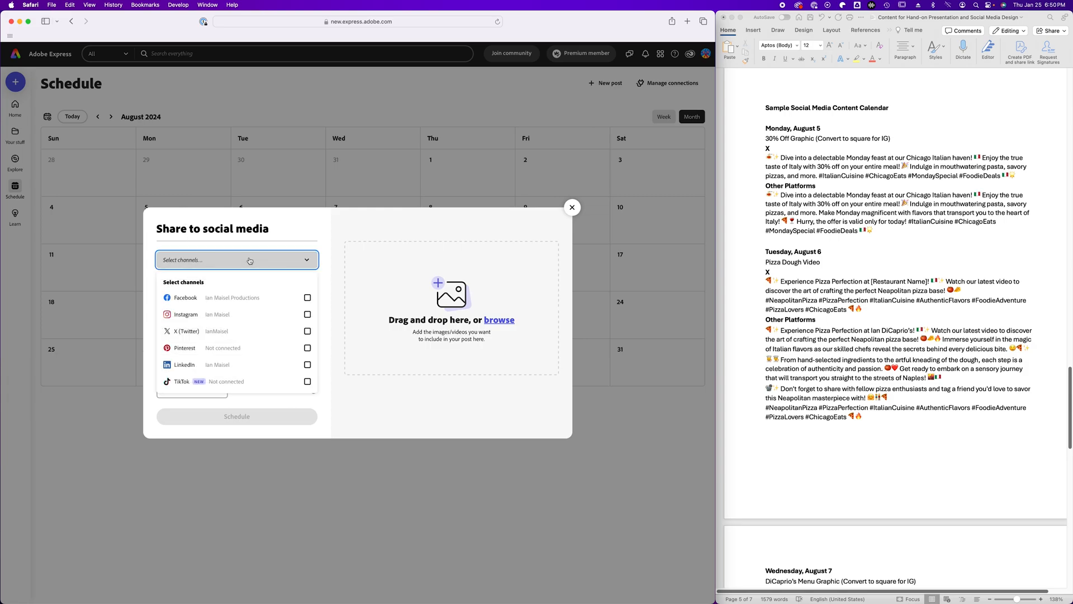
left_click(307, 331)
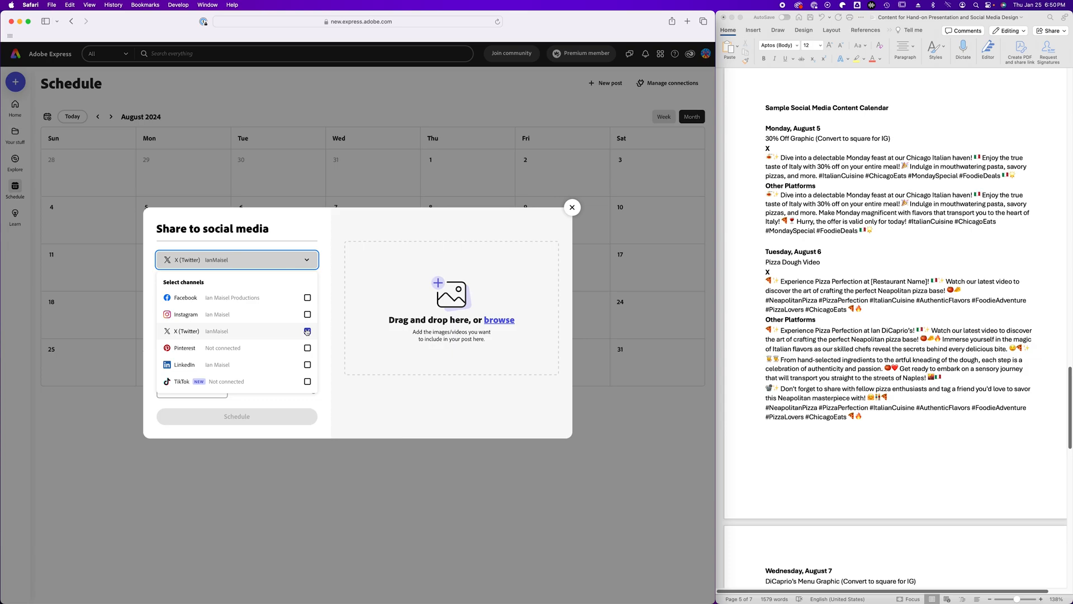
Step: Attach the page of the Discount Menu file to the August 5 post
left_click(501, 322)
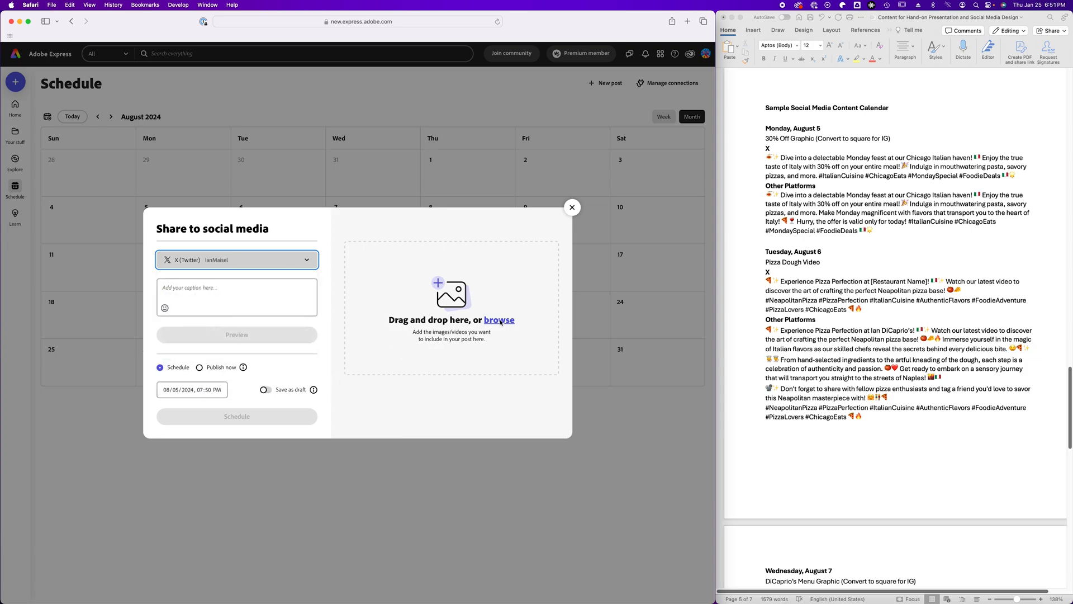
left_click(501, 322)
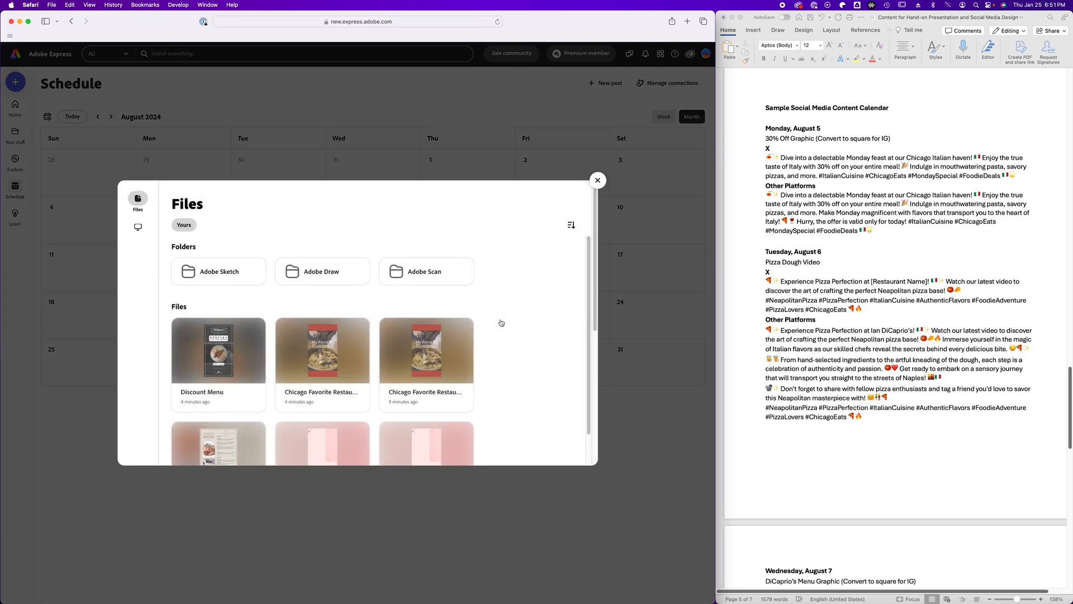
left_click(221, 356)
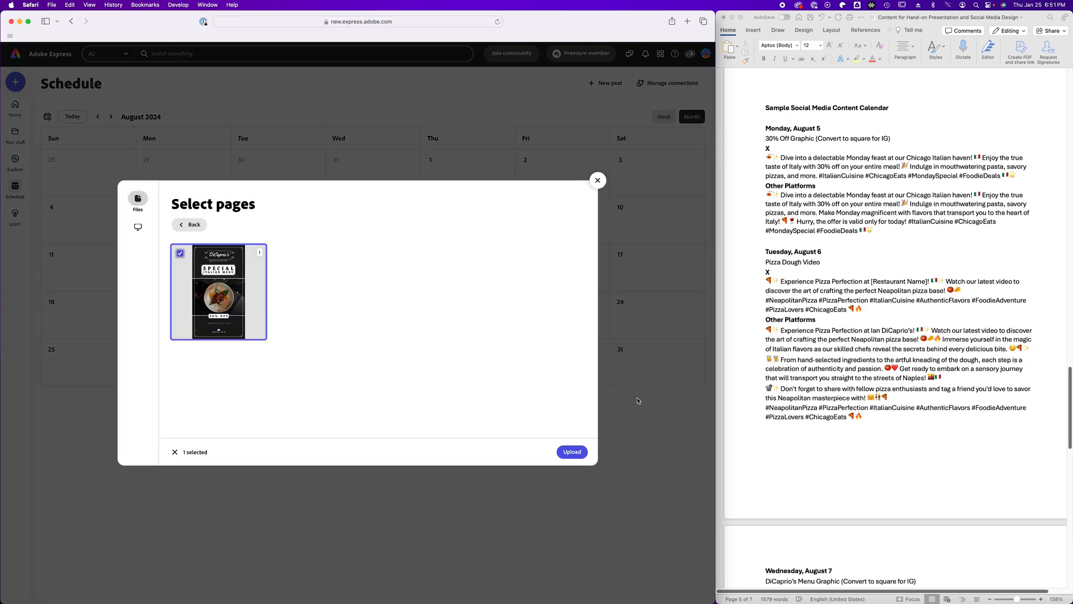
left_click(571, 452)
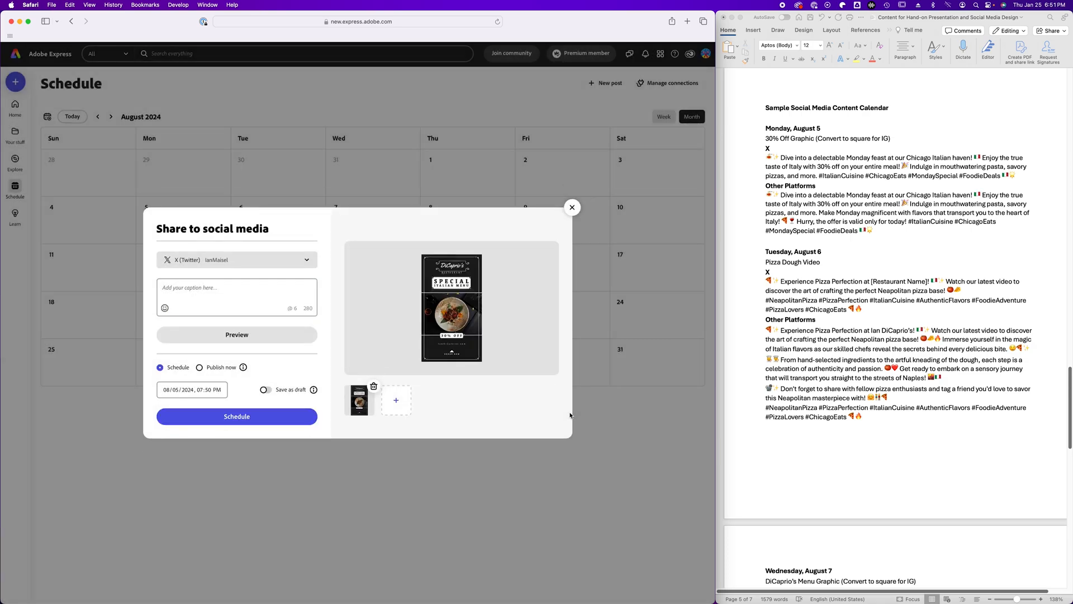
Step: Copy the Monday, August 5 X caption from the Word content calendar and paste it as the post's caption without its source formatting
double_click(825, 169)
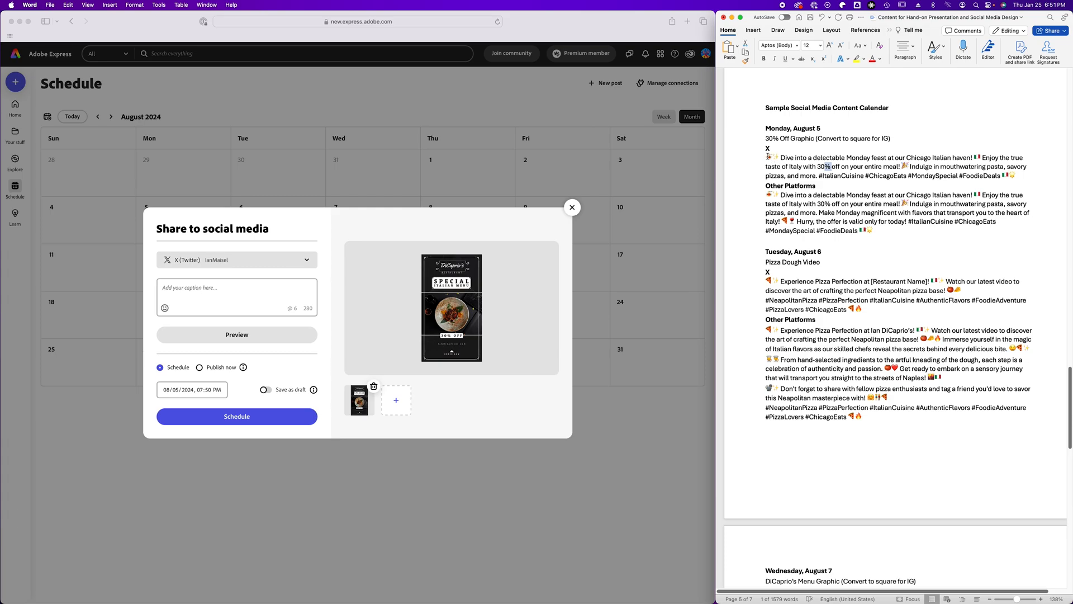
left_click_drag(888, 158, 1014, 175)
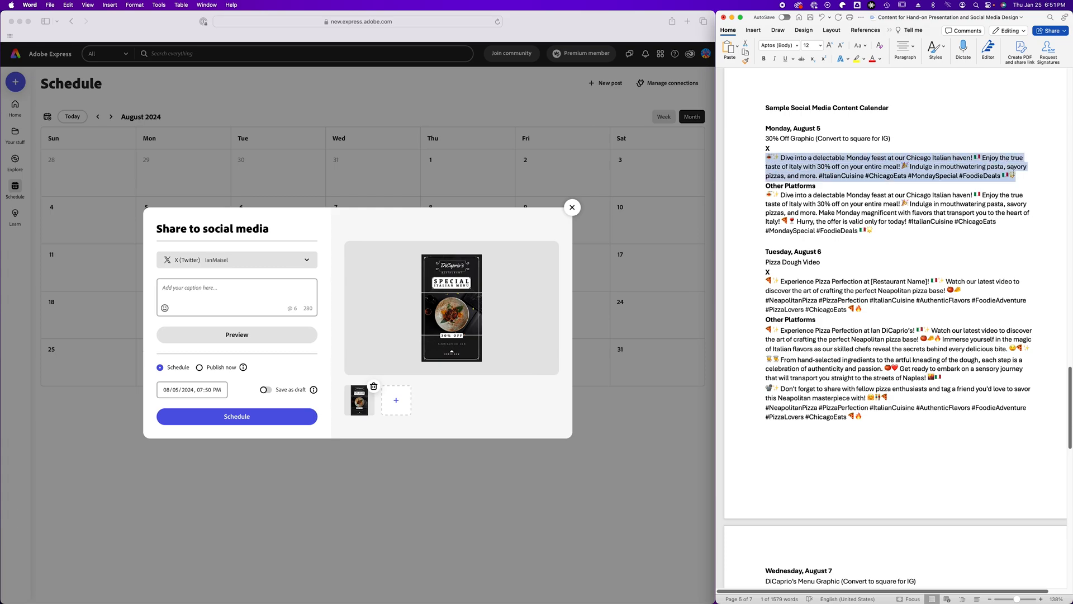
right_click(944, 176)
left_click(955, 204)
left_click(227, 301)
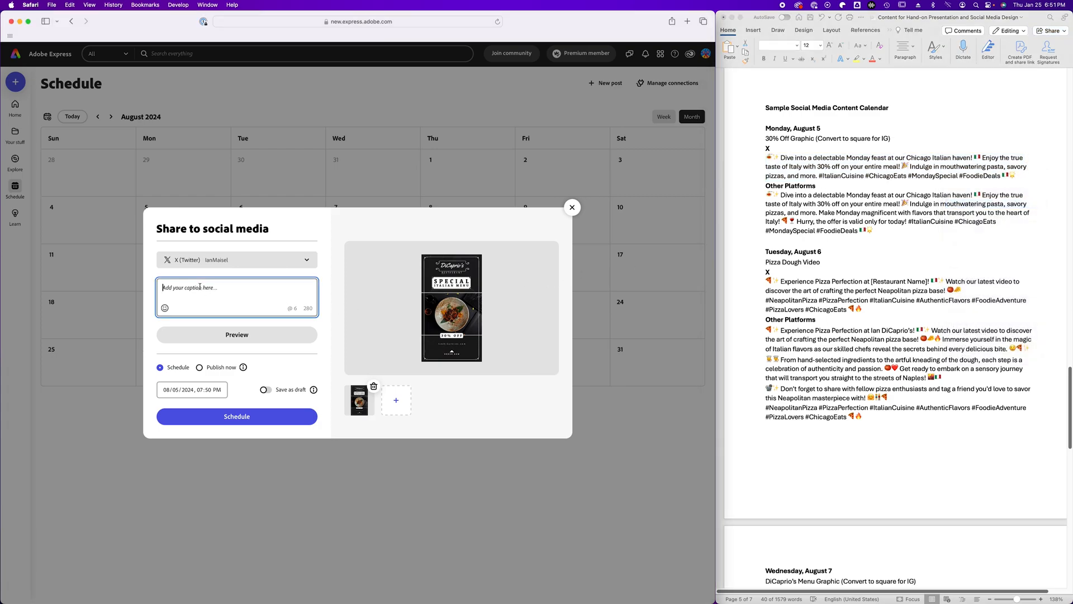
left_click(69, 5)
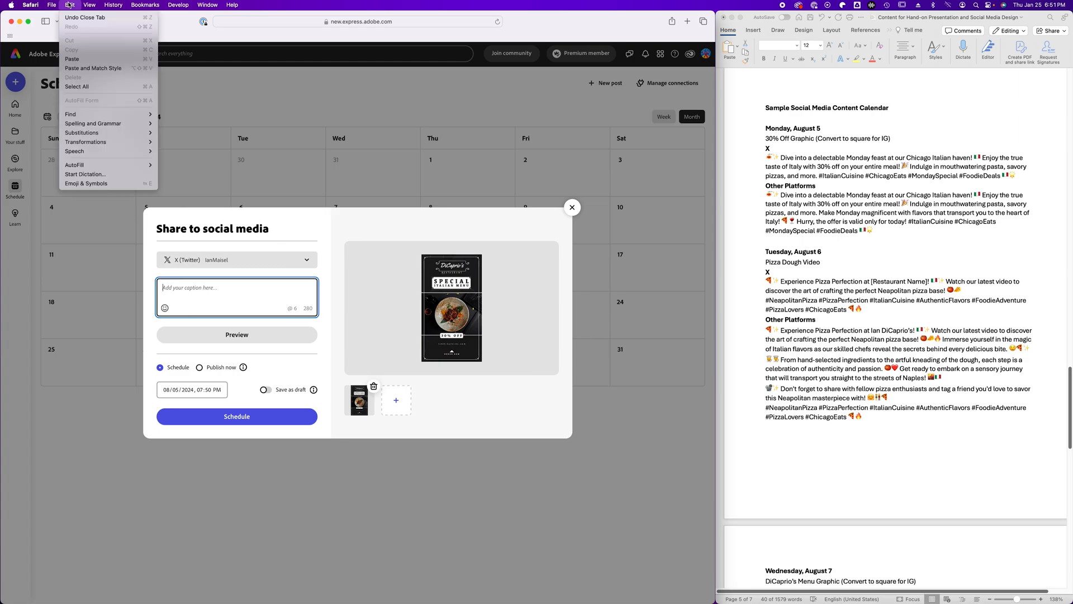
left_click(96, 69)
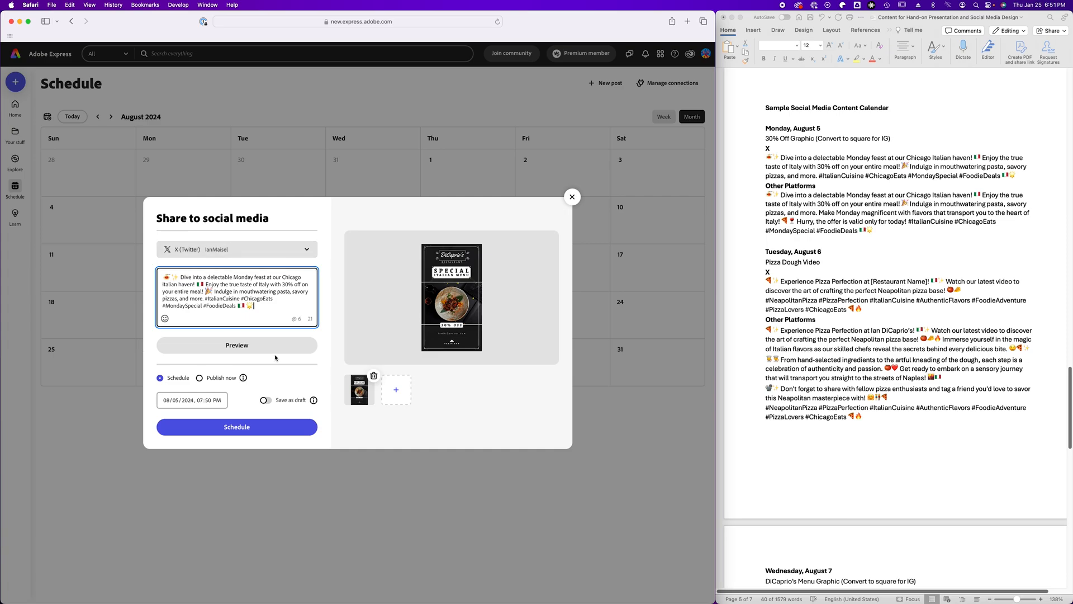
Step: Set the X post's time to 10:00 AM on 08/05/2024 and schedule it
left_click(207, 401)
left_click(203, 402)
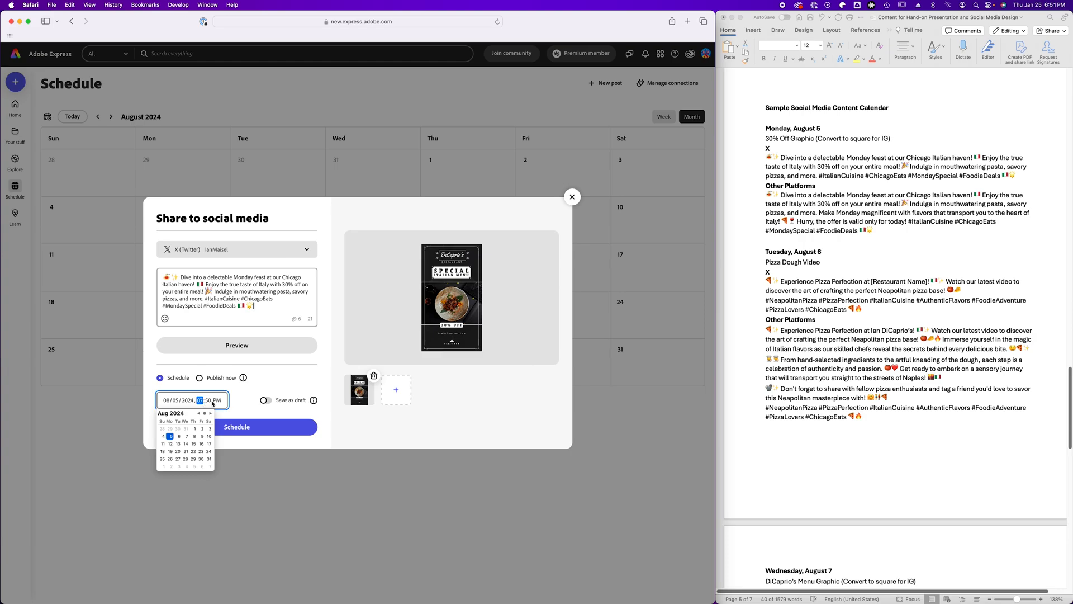
left_click(210, 401)
left_click(216, 401)
type("a")
left_click(237, 397)
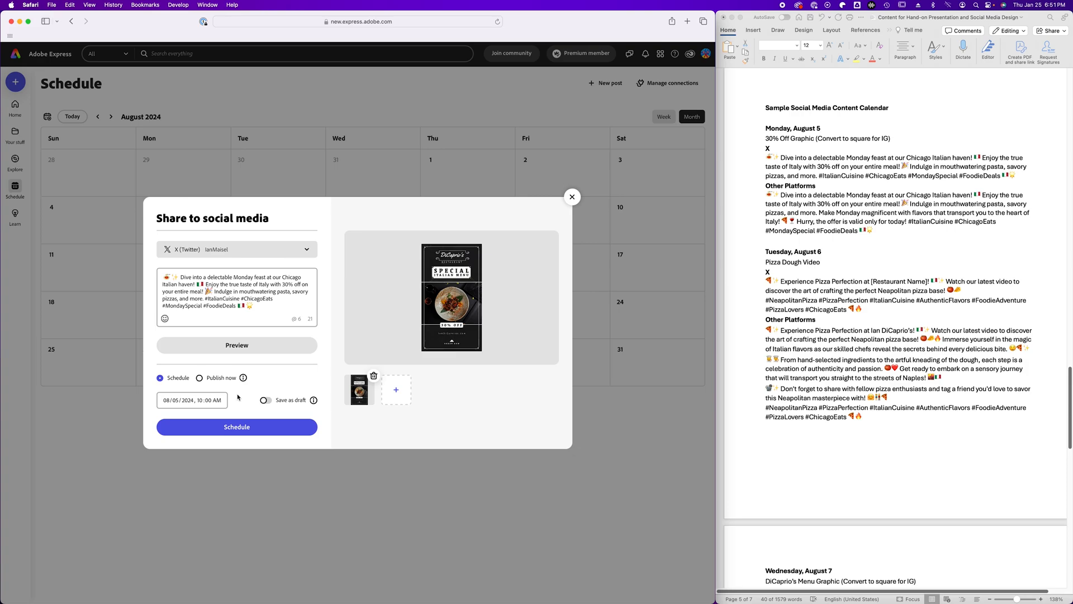
left_click(239, 429)
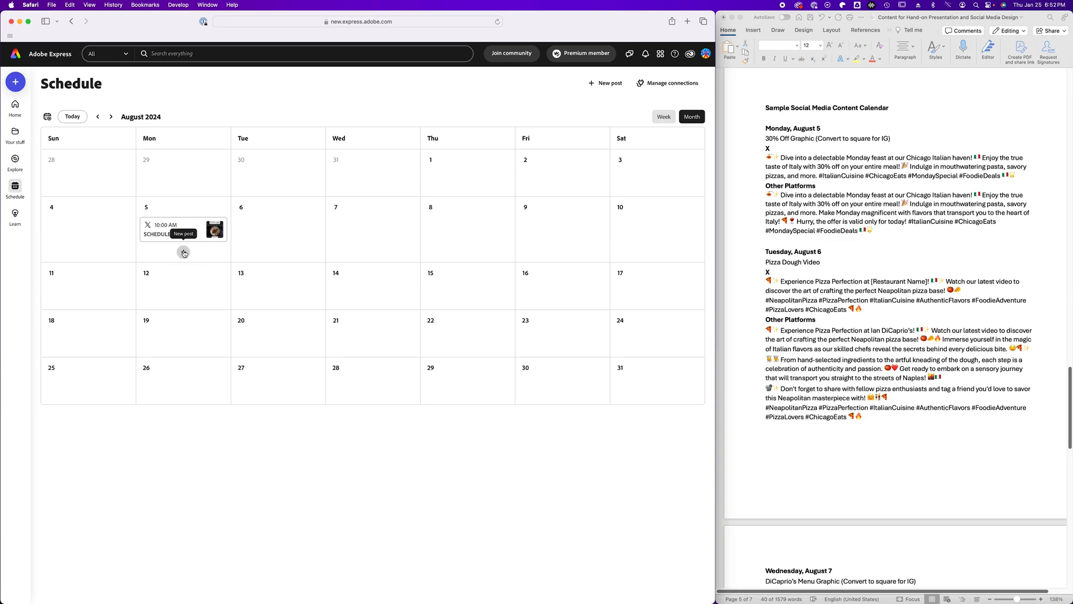
Step: Create another post on Monday, August 5 and choose Facebook and LinkedIn as its channels
left_click(184, 252)
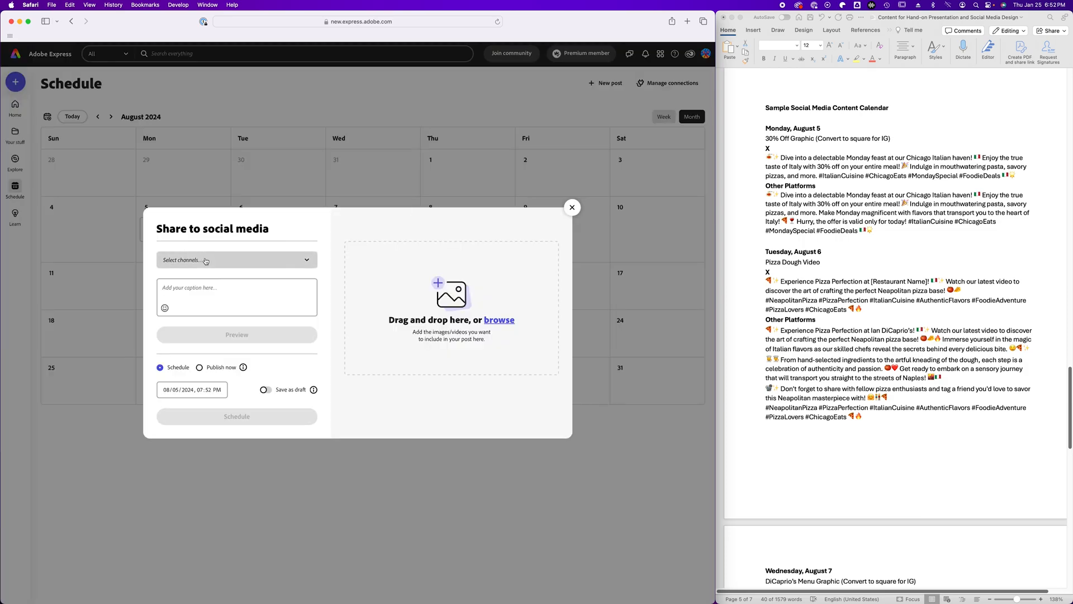
left_click(205, 261)
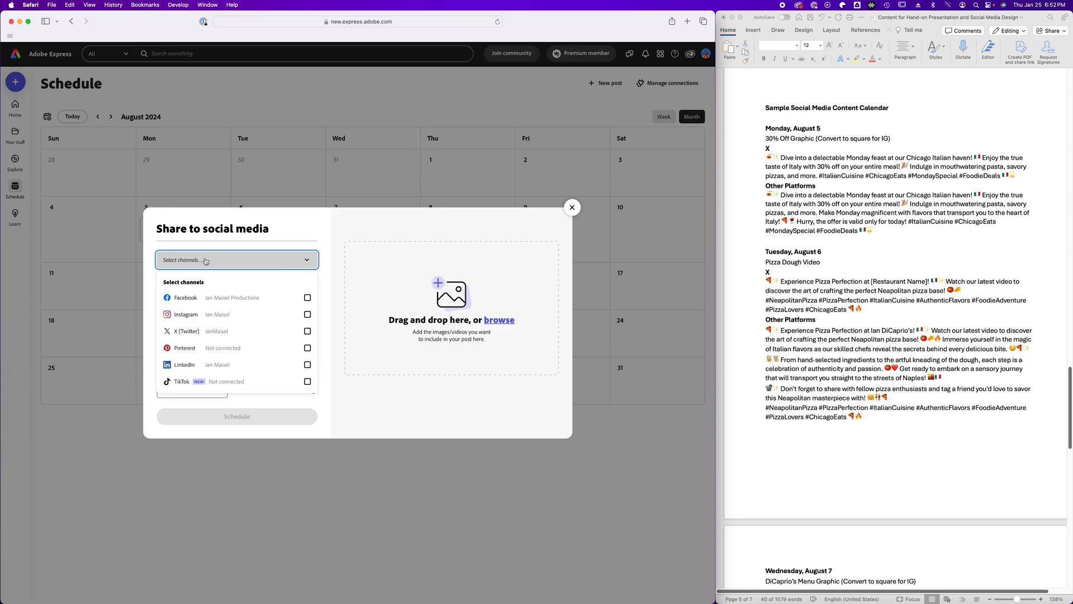
left_click(307, 298)
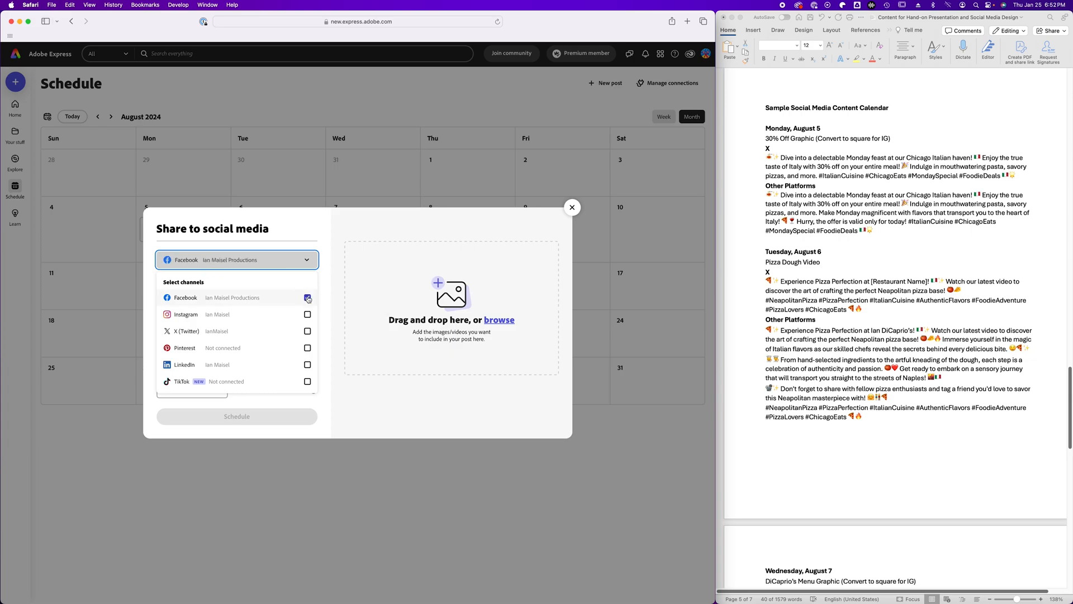
left_click(307, 365)
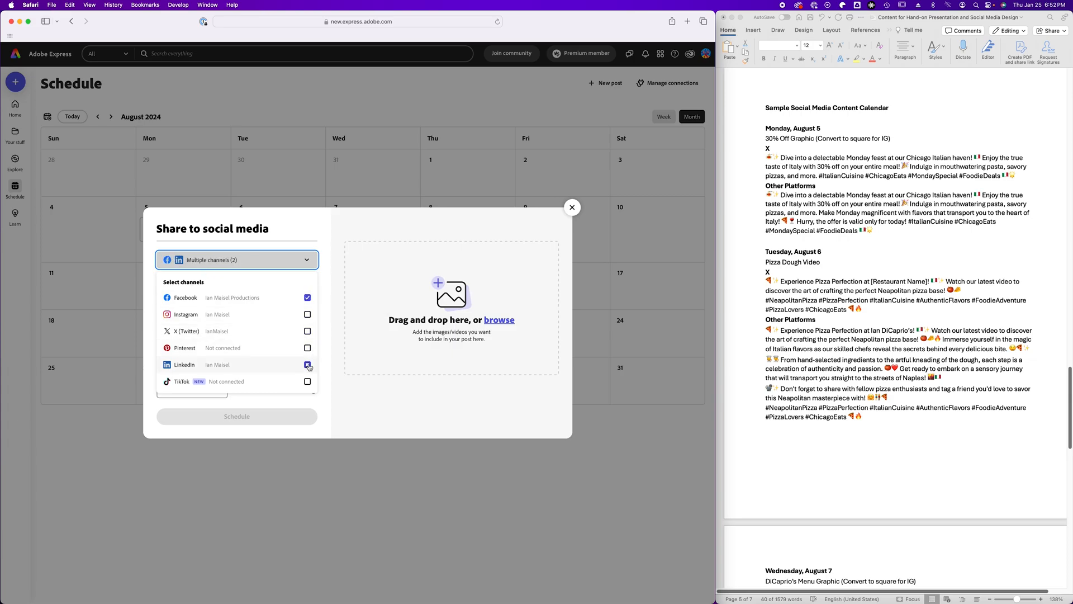
Step: Attach the page of the Discount Menu file to the Facebook and LinkedIn post
left_click(500, 321)
left_click(500, 321)
left_click(500, 321)
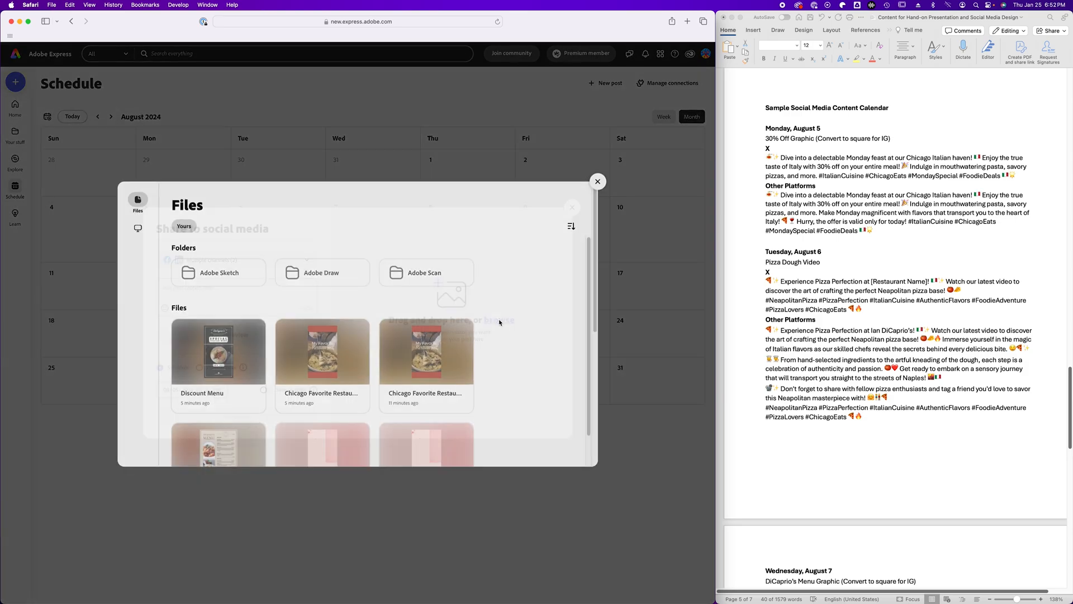
left_click(233, 358)
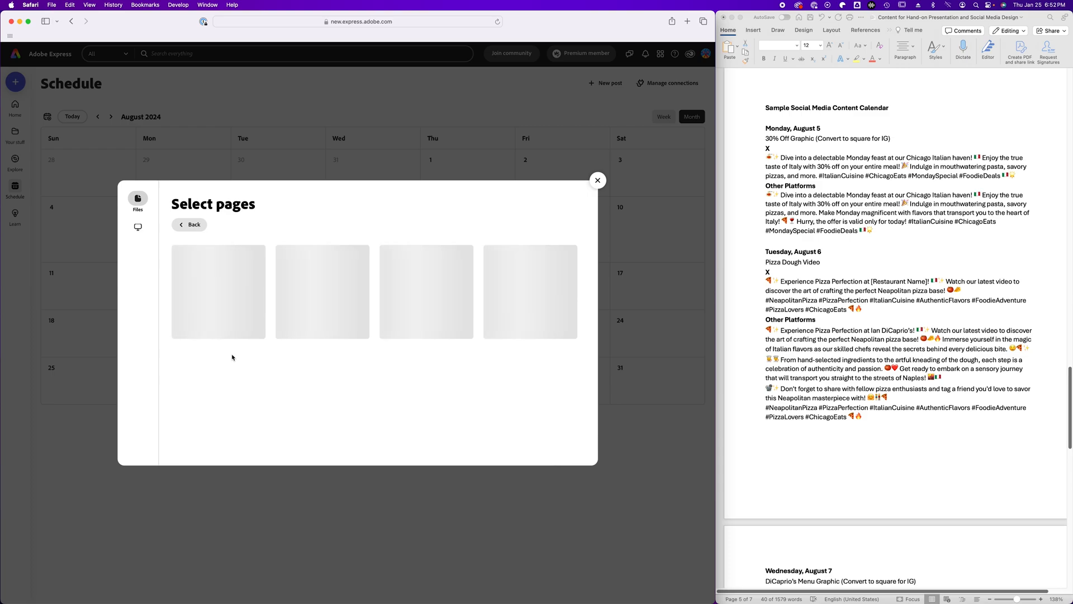
left_click(570, 452)
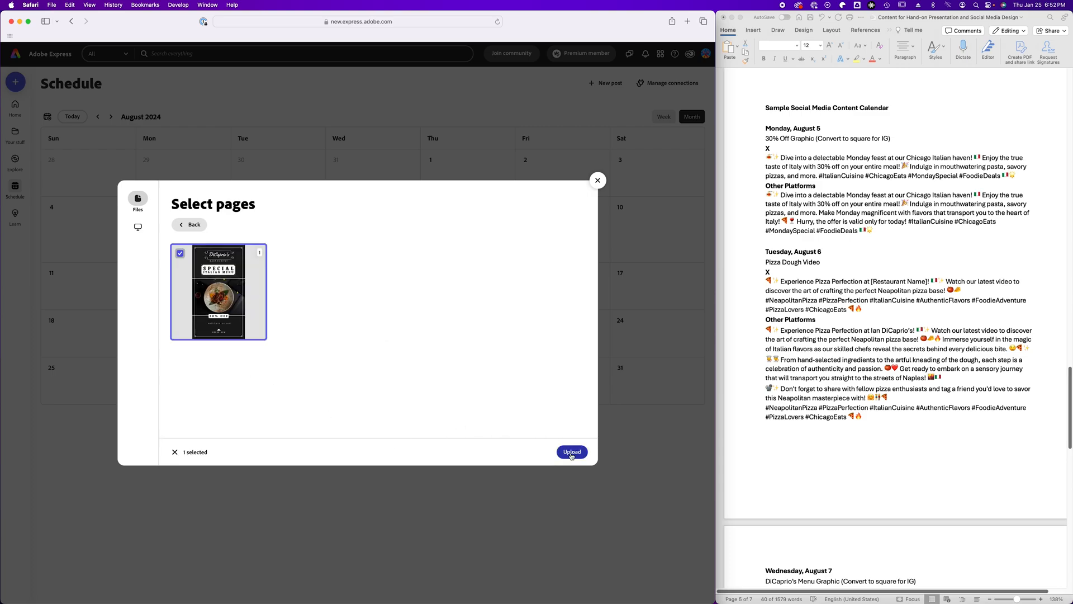
Step: Copy the August 5 Other Platforms caption from the Word content calendar into the Facebook and LinkedIn post's caption
left_click(892, 232)
left_click_drag(883, 234, 756, 200)
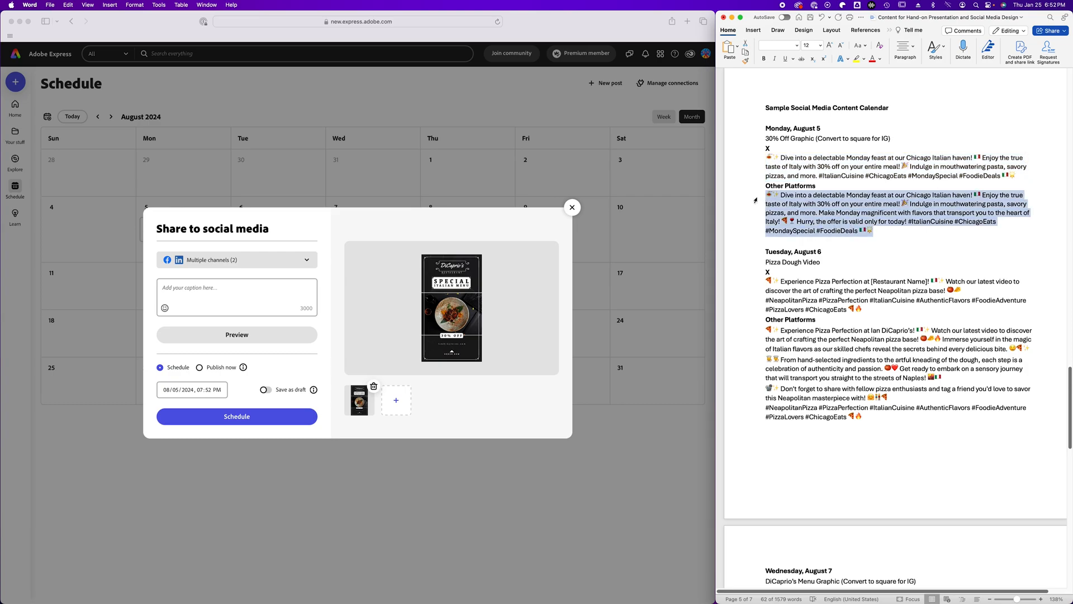
key("super+c")
left_click(271, 300)
left_click(251, 294)
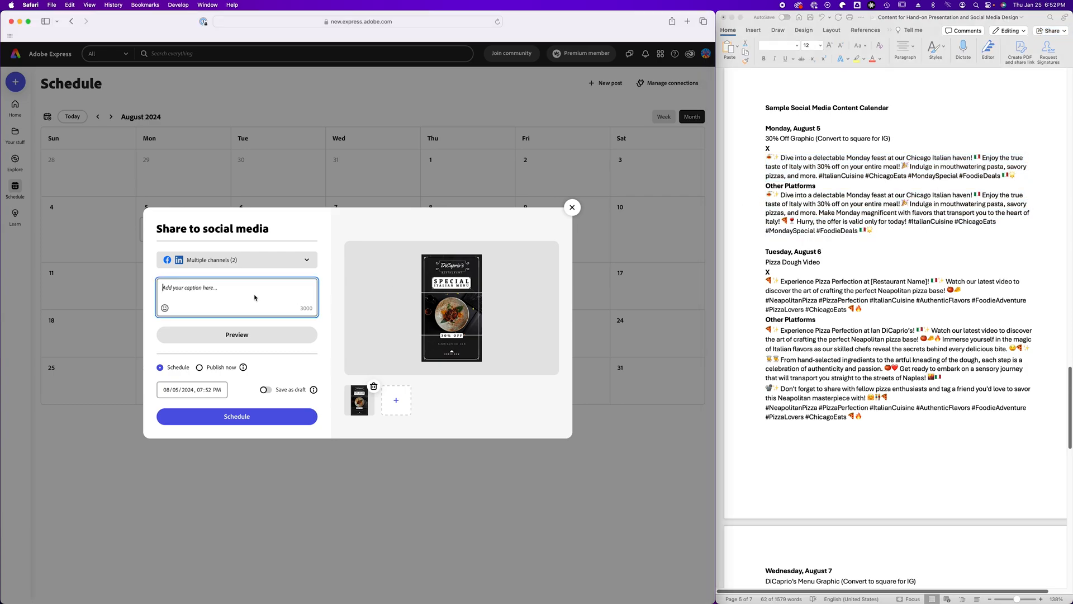
left_click(69, 4)
left_click(95, 68)
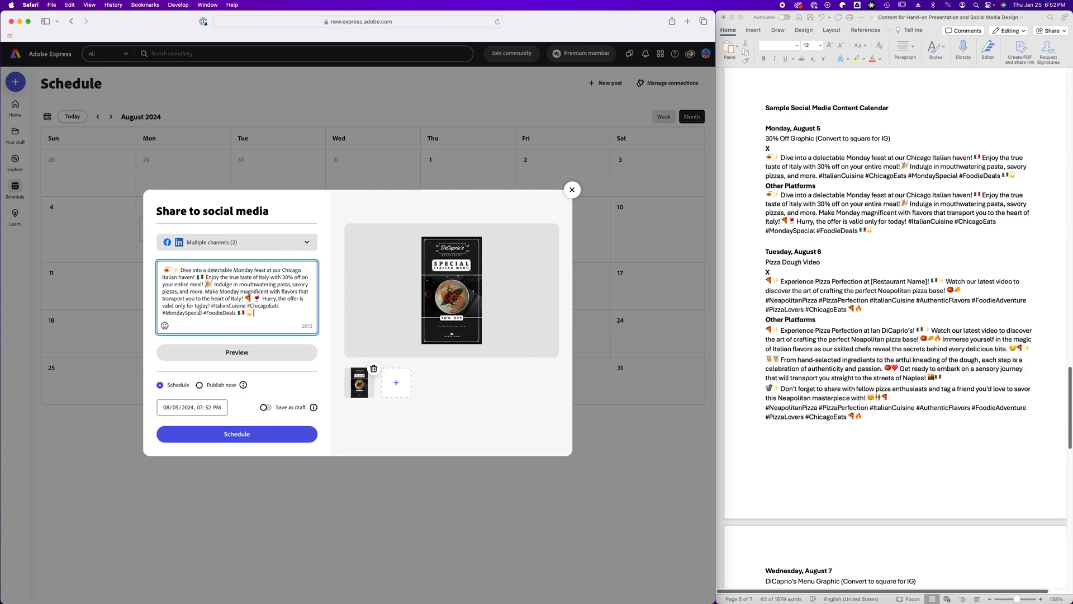
Step: Set the Facebook and LinkedIn post's time to 10:00 AM on August 5 and schedule it
left_click(202, 408)
left_click(201, 408)
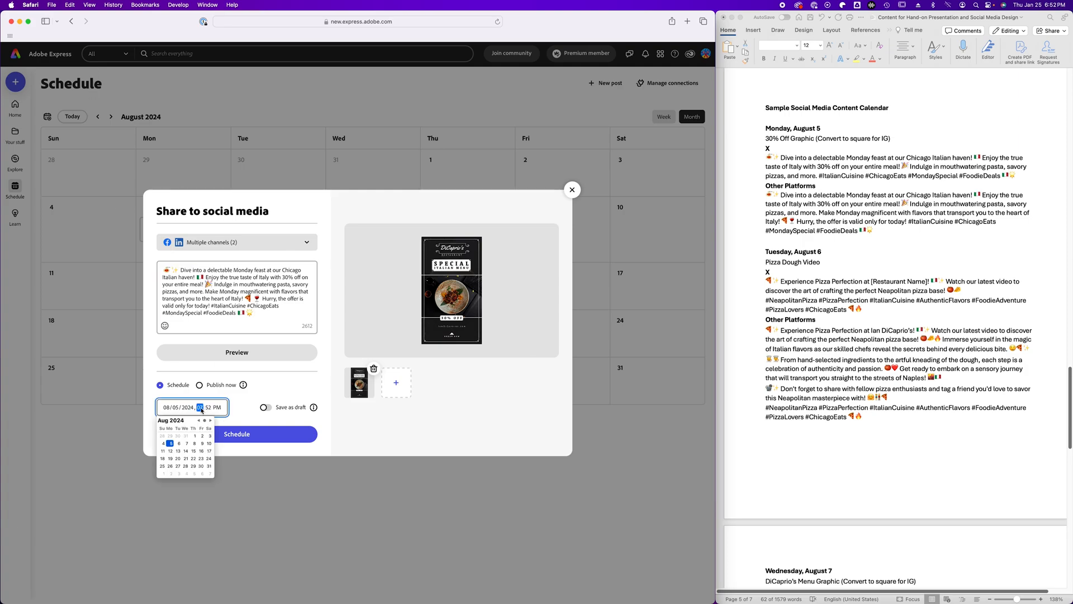
left_click(207, 407)
type("00")
left_click(296, 386)
left_click(265, 436)
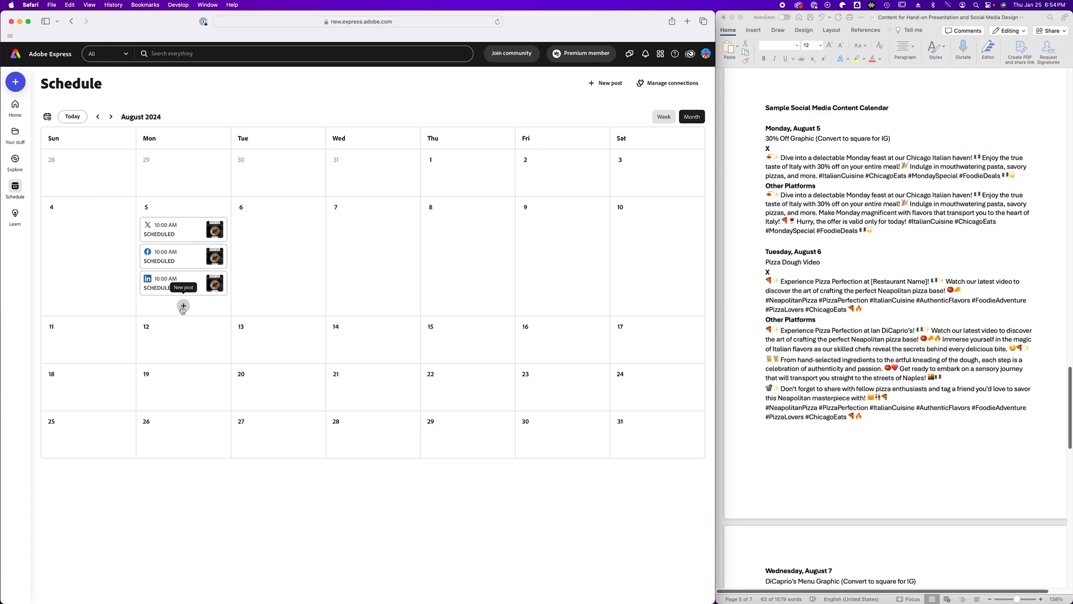
Step: Create a third post on Monday, August 5 and choose Instagram as its channel
left_click(183, 307)
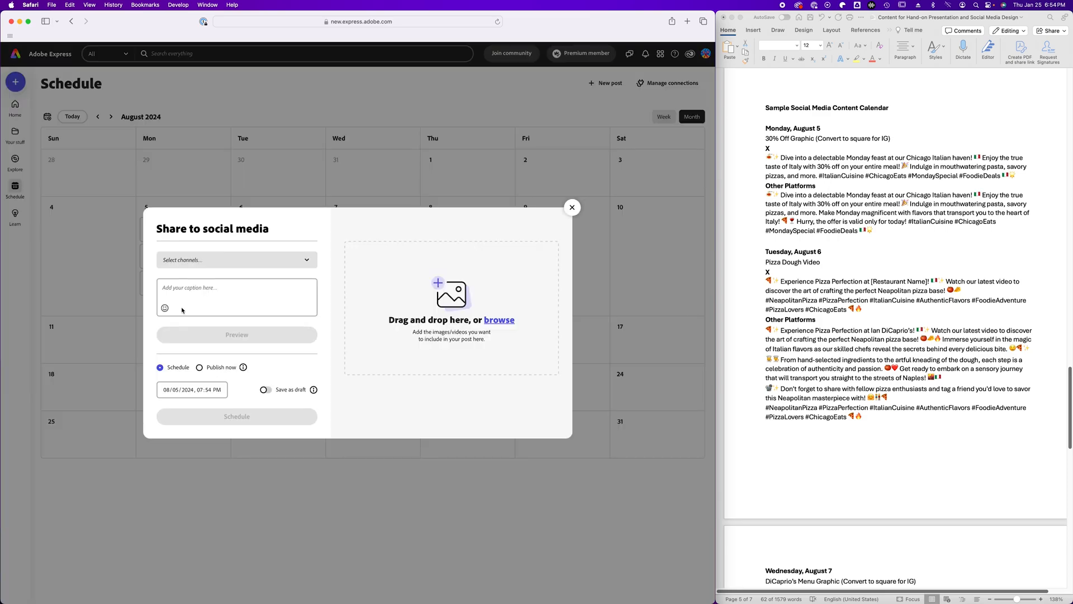
left_click(226, 259)
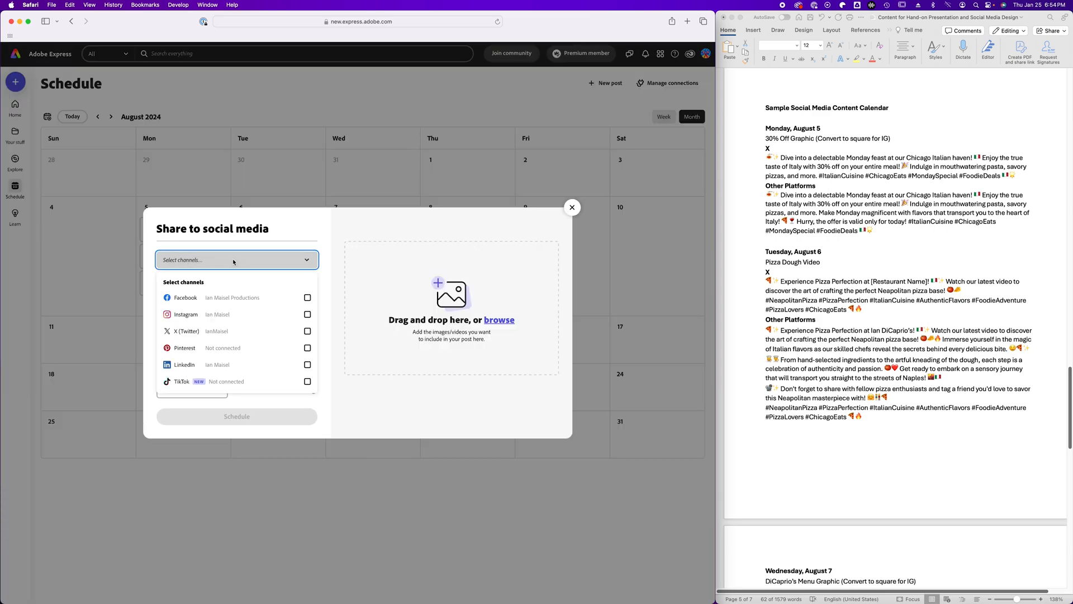
left_click(307, 314)
left_click(302, 231)
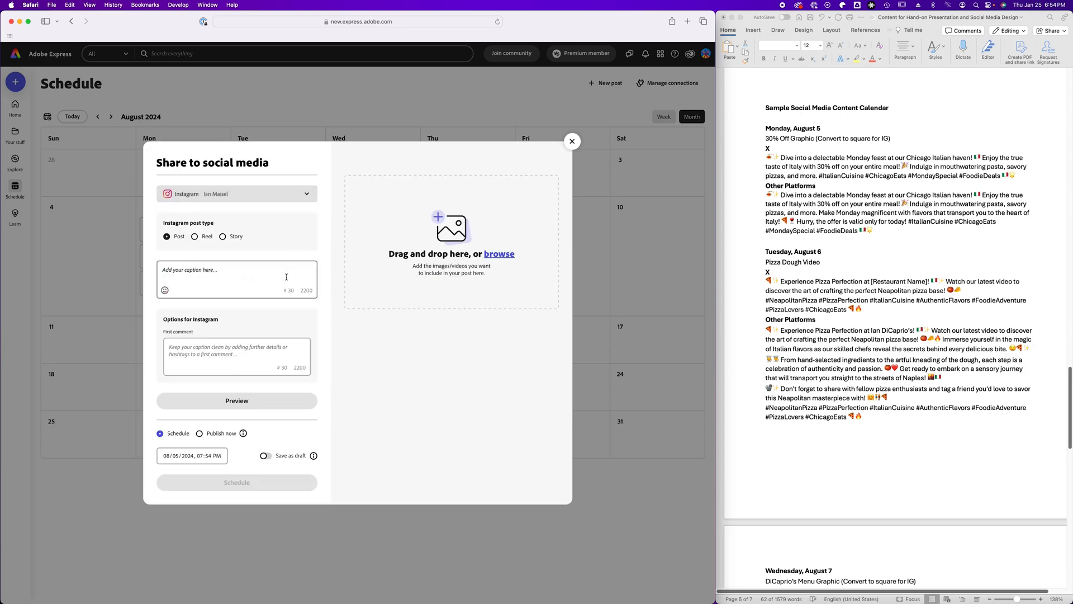
Step: Attach the page of the Discount Menu IG file to the Instagram post
left_click(507, 257)
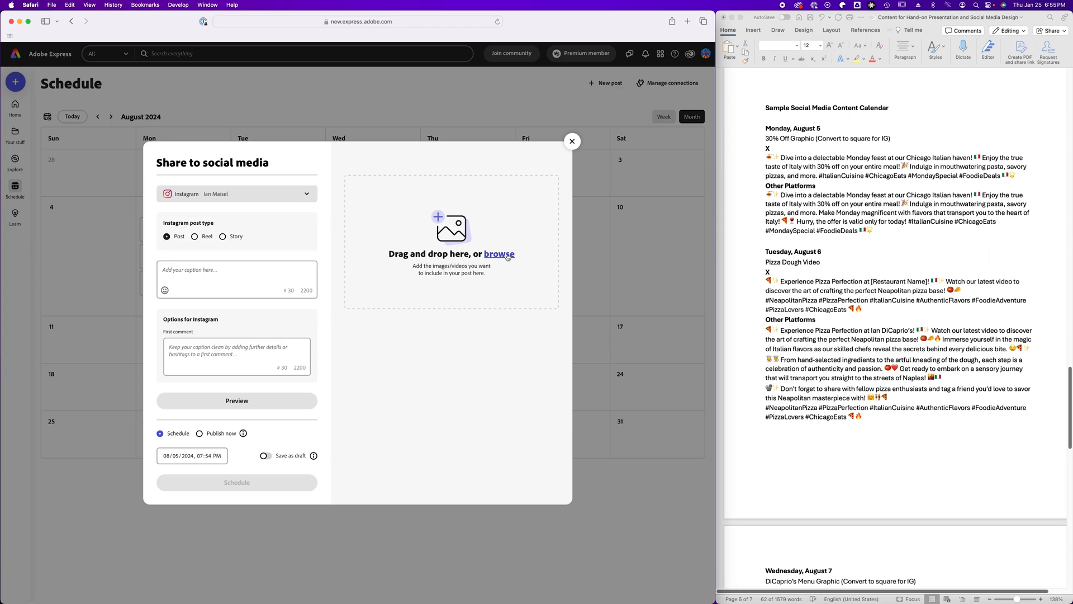
scroll(517, 272, "down", 4)
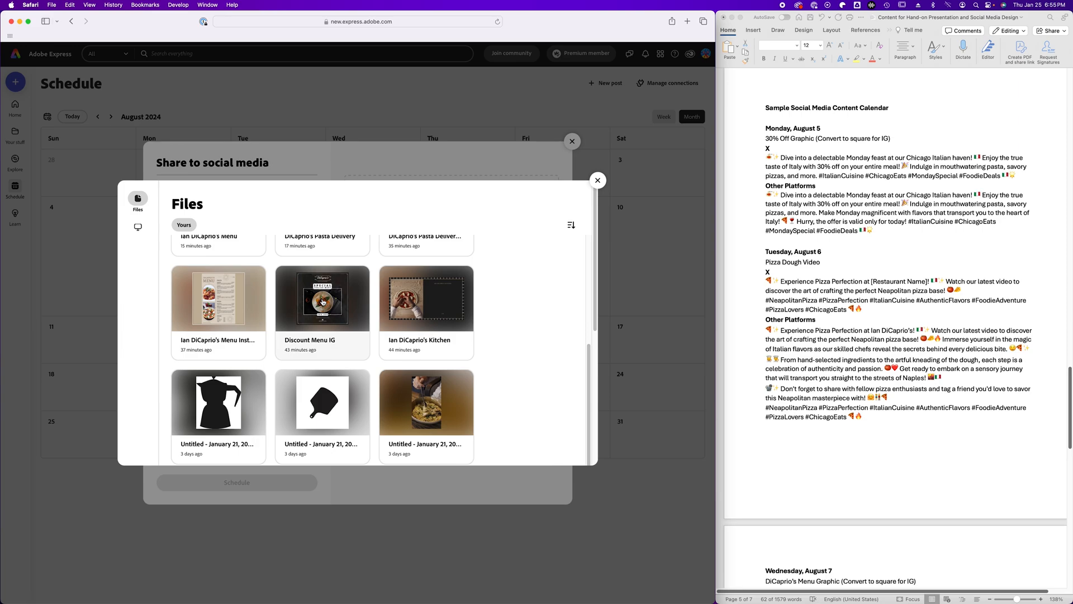
left_click(322, 302)
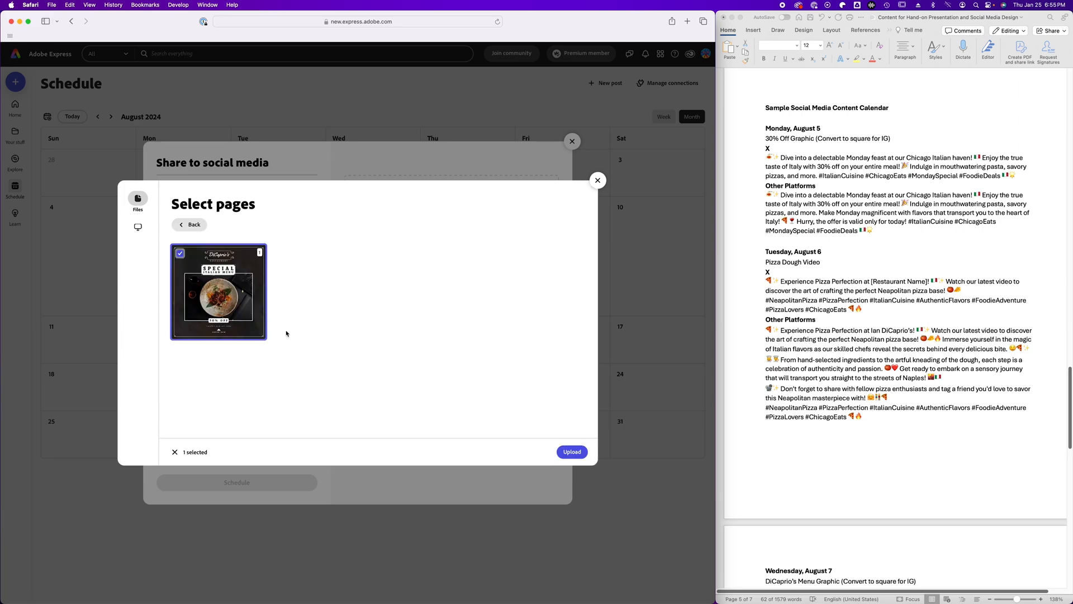
left_click(572, 451)
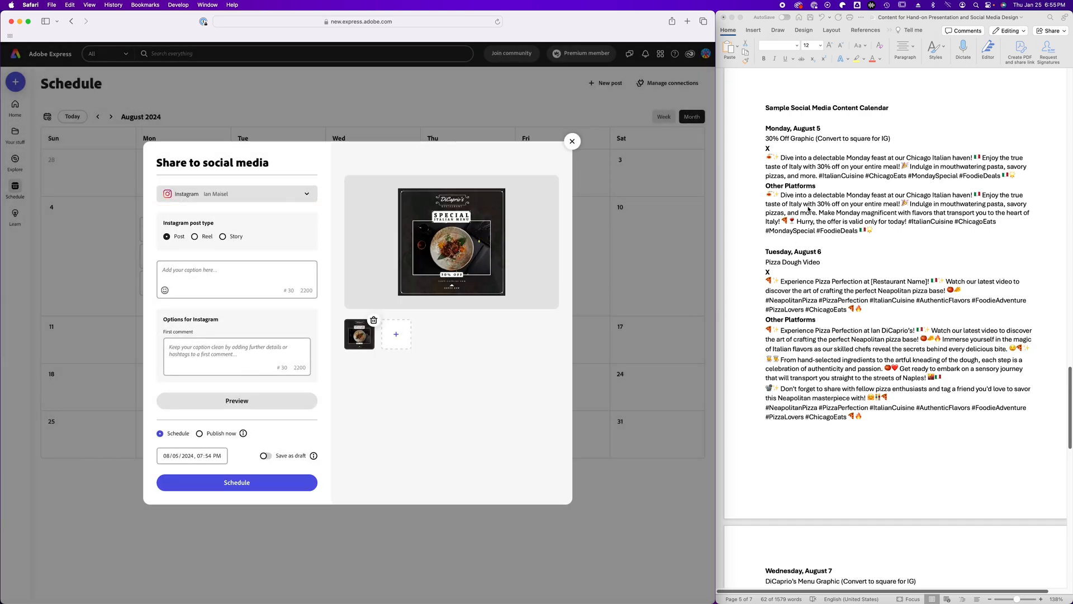
Step: Copy the August 5 Other Platforms caption from the Word content calendar into the Instagram post's caption
triple_click(811, 205)
right_click(813, 202)
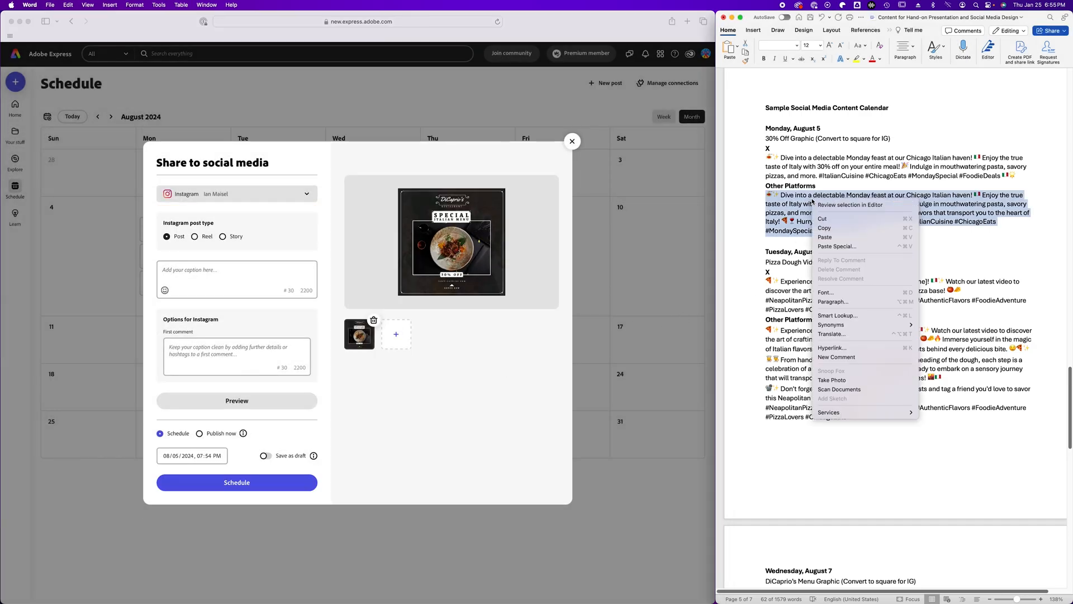
left_click(827, 228)
left_click(227, 269)
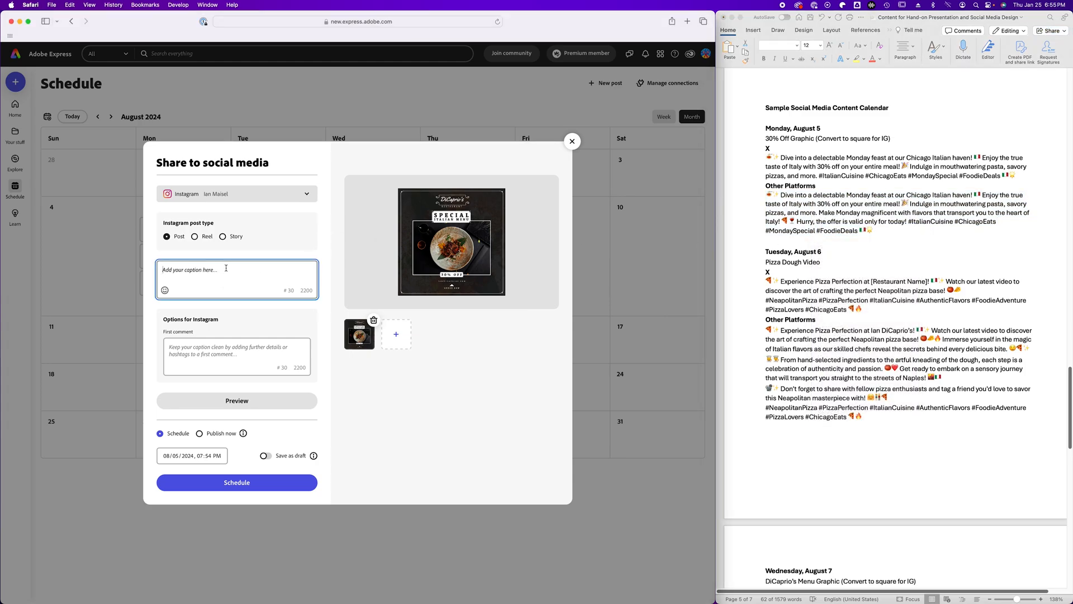
key("super+v")
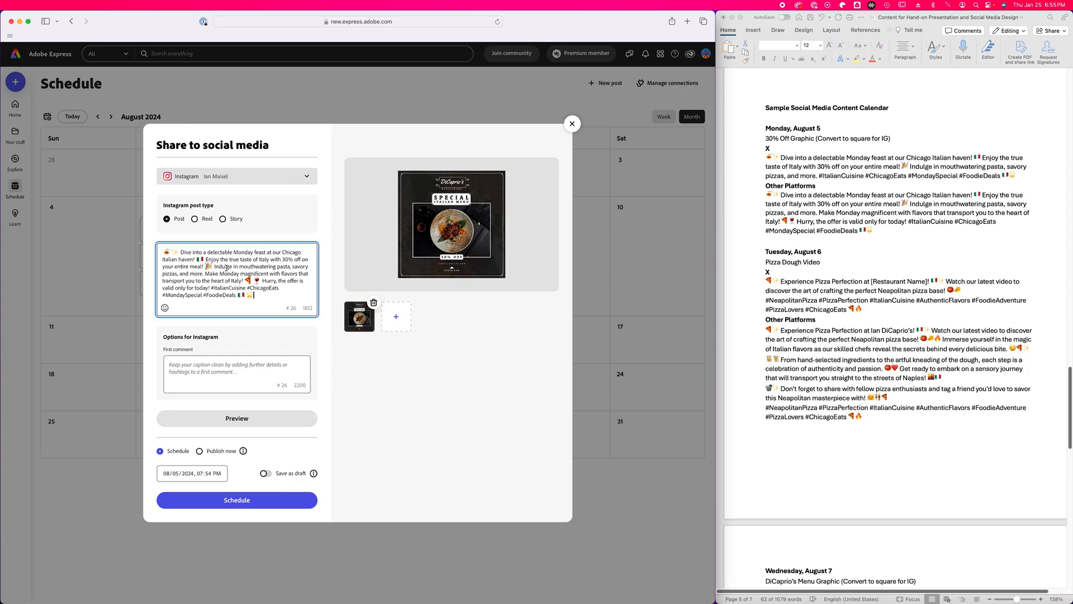
Step: Leave the first comment empty, set the Instagram post's time to 10:00 AM on 08/05/2024 and schedule it
left_click(210, 370)
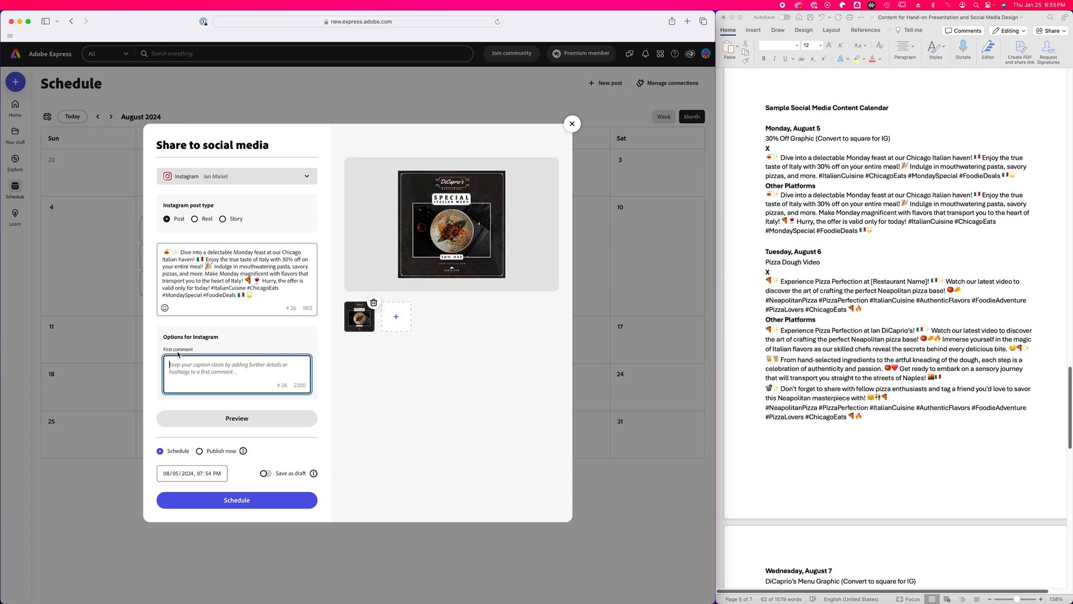
left_click(200, 473)
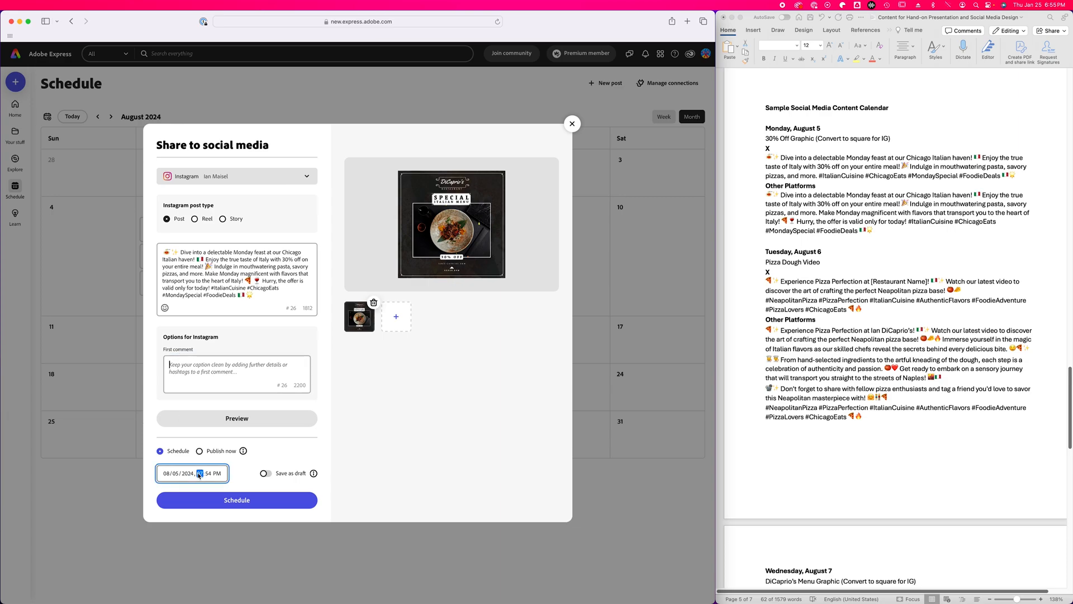
key("Tab")
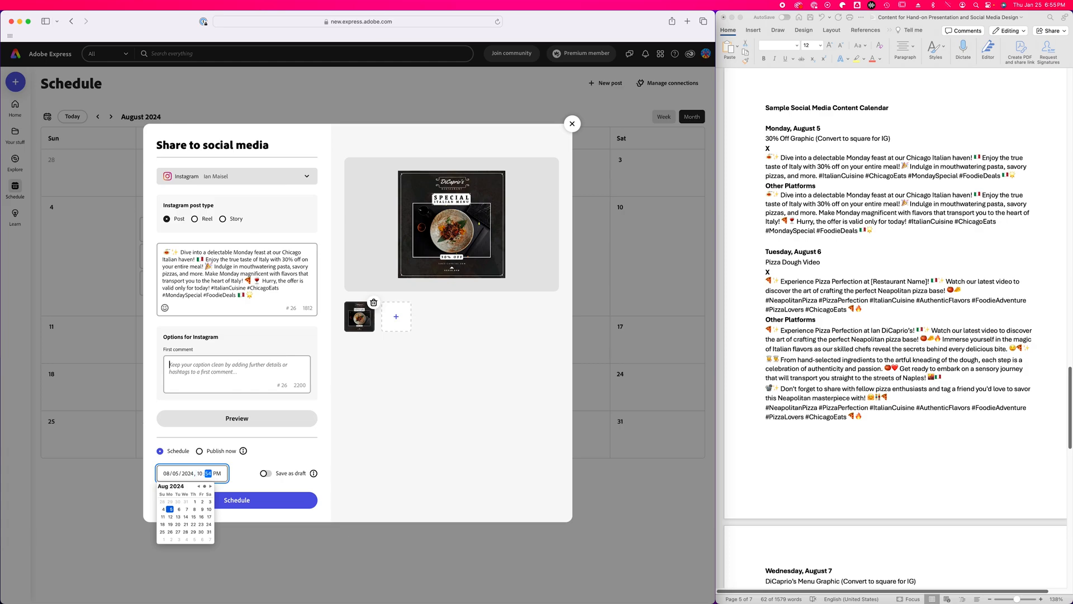
key("Tab")
key("a")
left_click(308, 445)
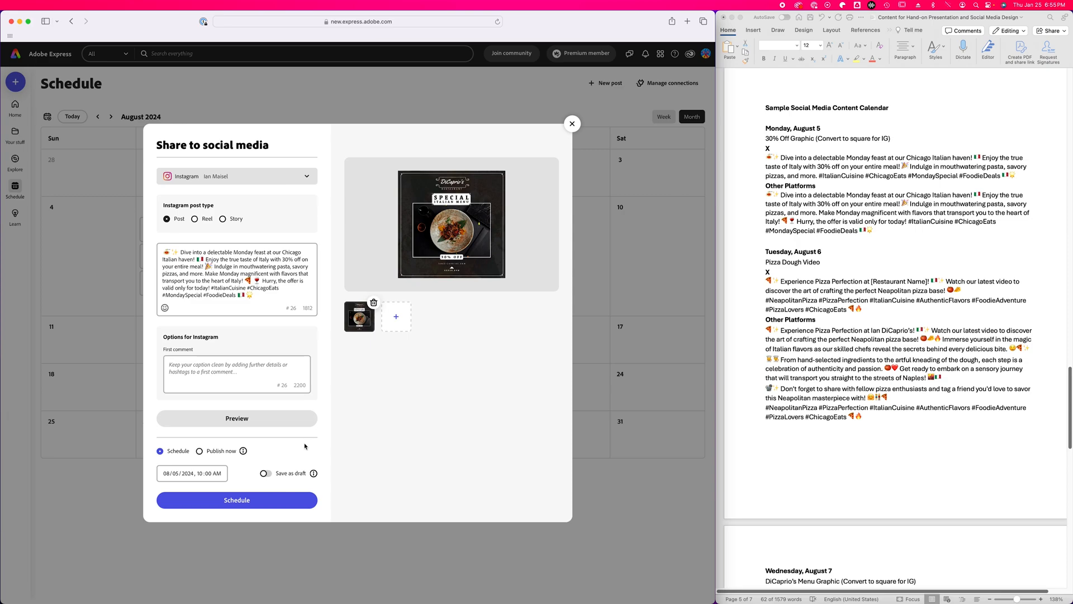
left_click(263, 504)
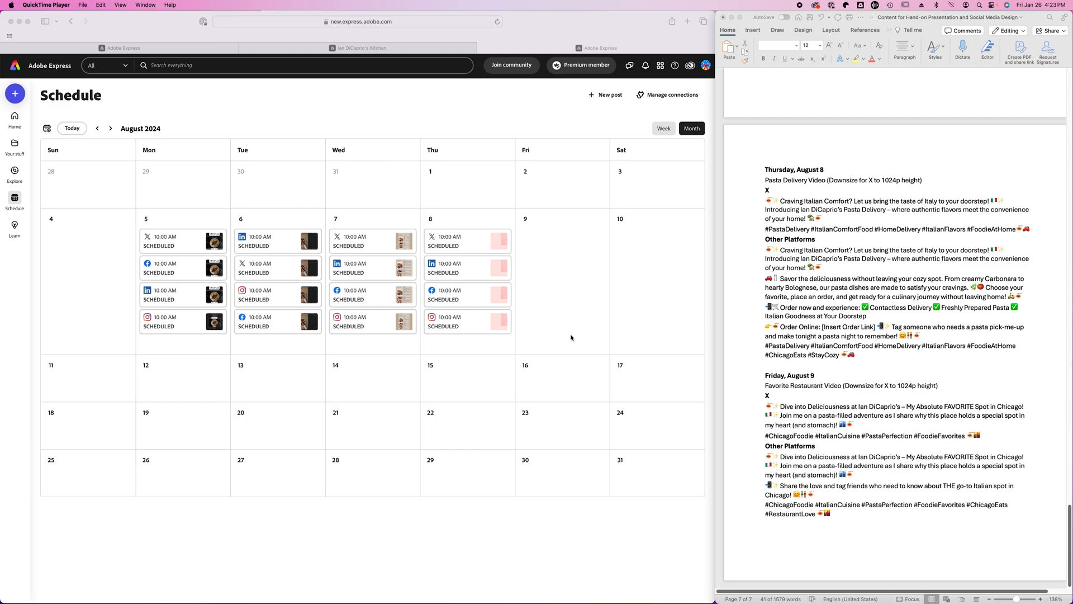
Step: Create a new post on Friday, August 9 and choose X (Twitter) as its channel
left_click(552, 276)
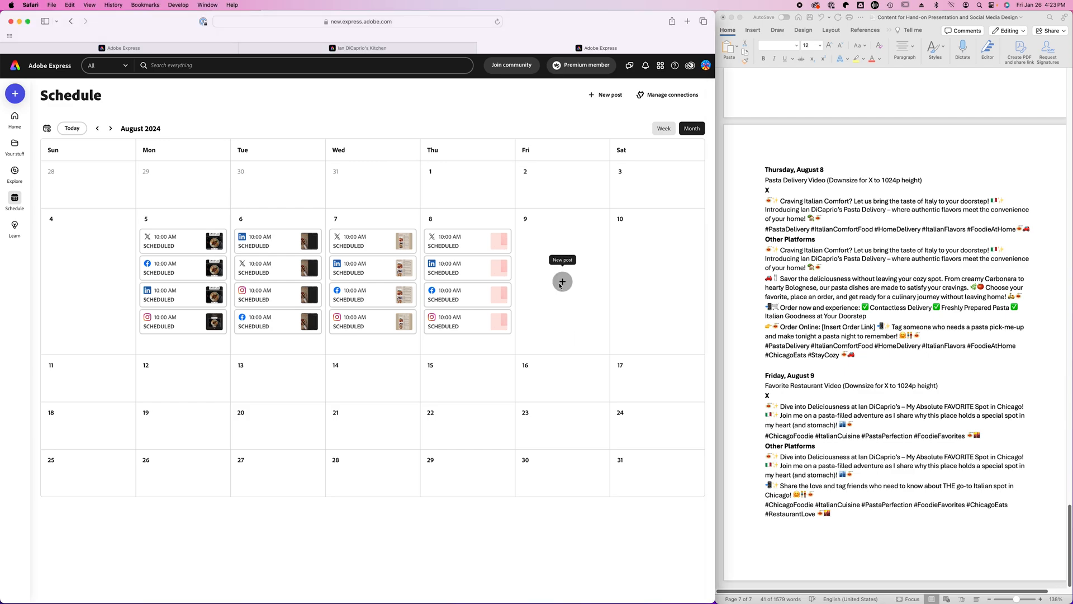
left_click(562, 281)
left_click(246, 265)
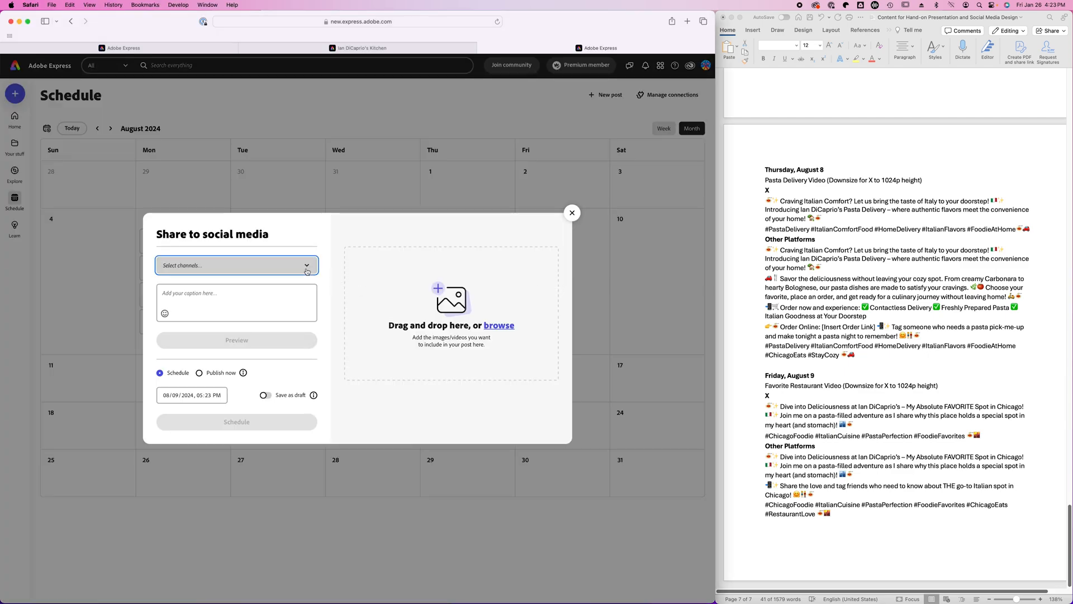
left_click(252, 336)
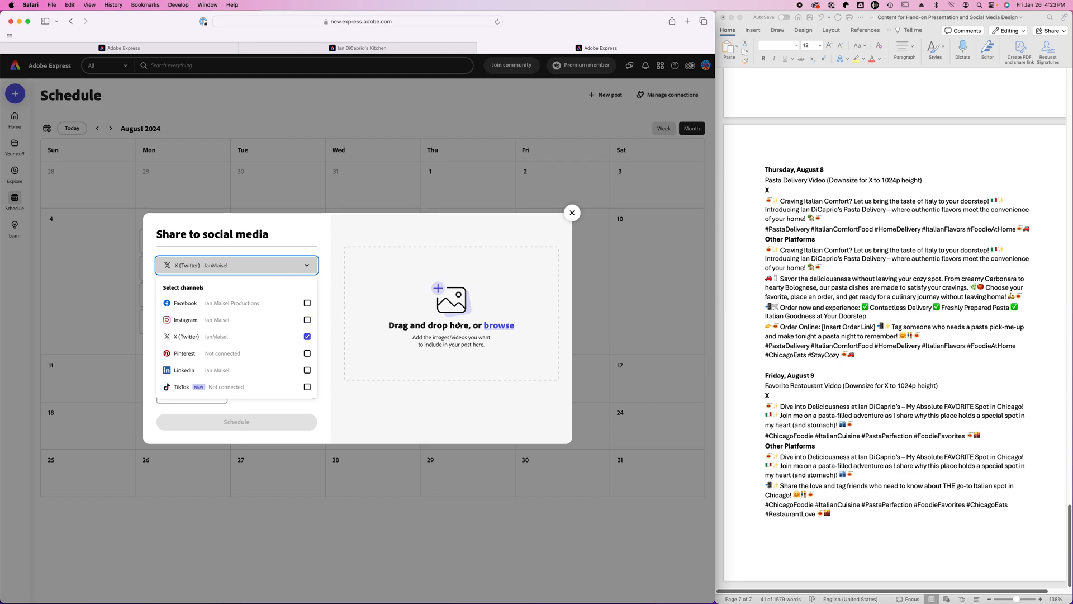
left_click(501, 327)
Step: Attach the page of the Fave Restaurant X file to the X post
left_click(499, 326)
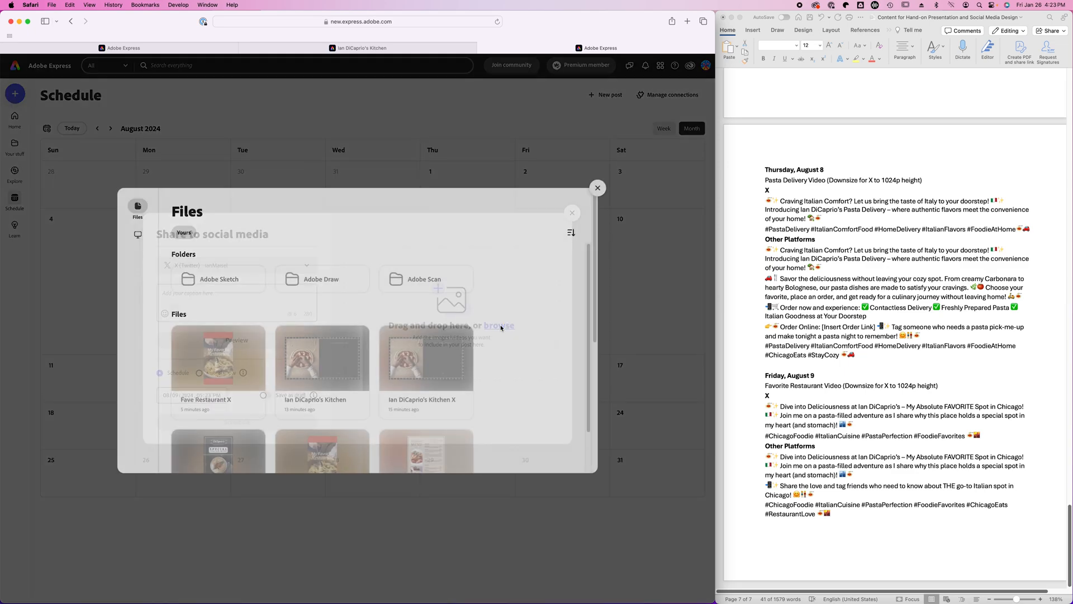
left_click(236, 355)
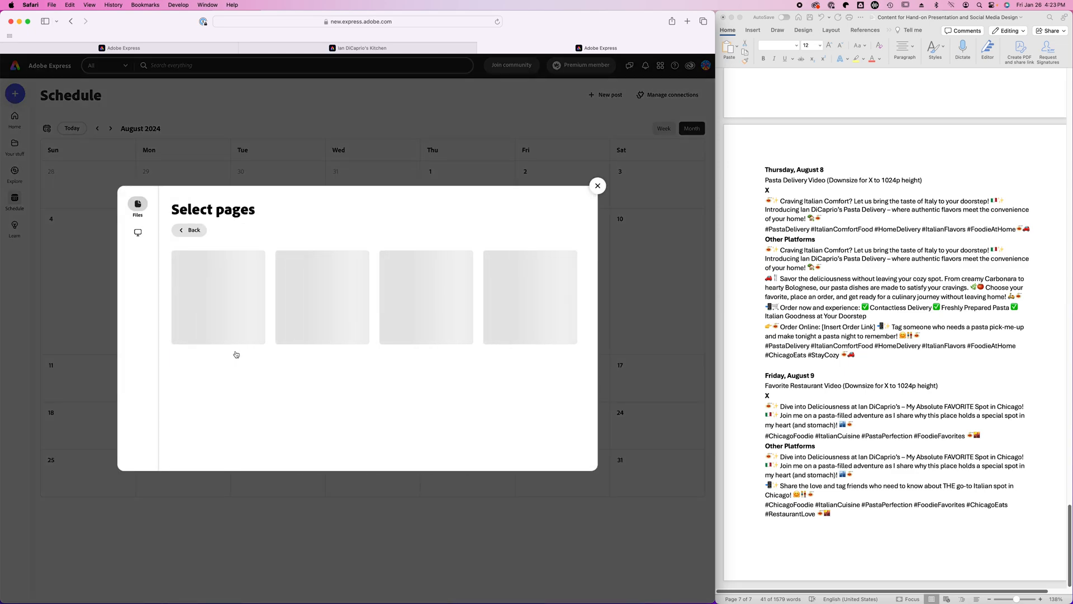
left_click(571, 457)
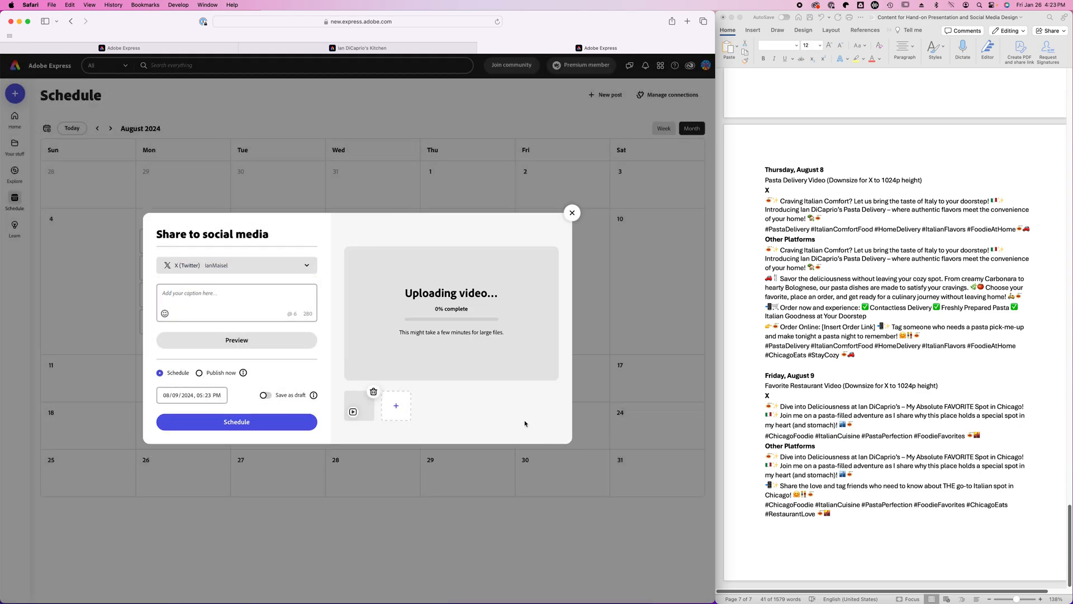
Step: Copy the August 9 X caption with its hashtags from the Word content calendar into the X post's caption
triple_click(830, 423)
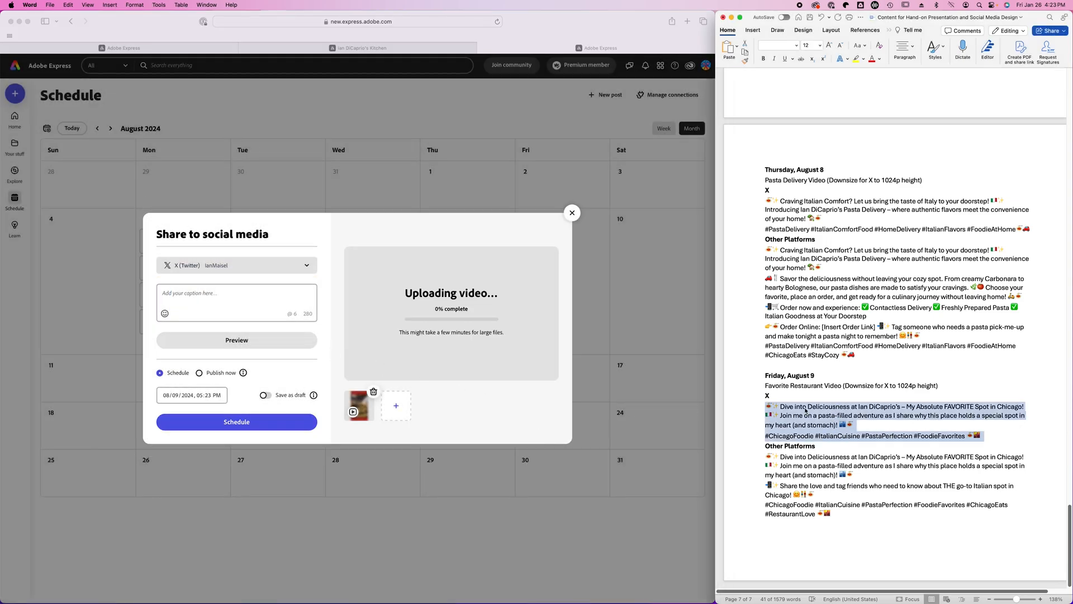
right_click(806, 409)
left_click(827, 439)
left_click(245, 295)
key("super+v")
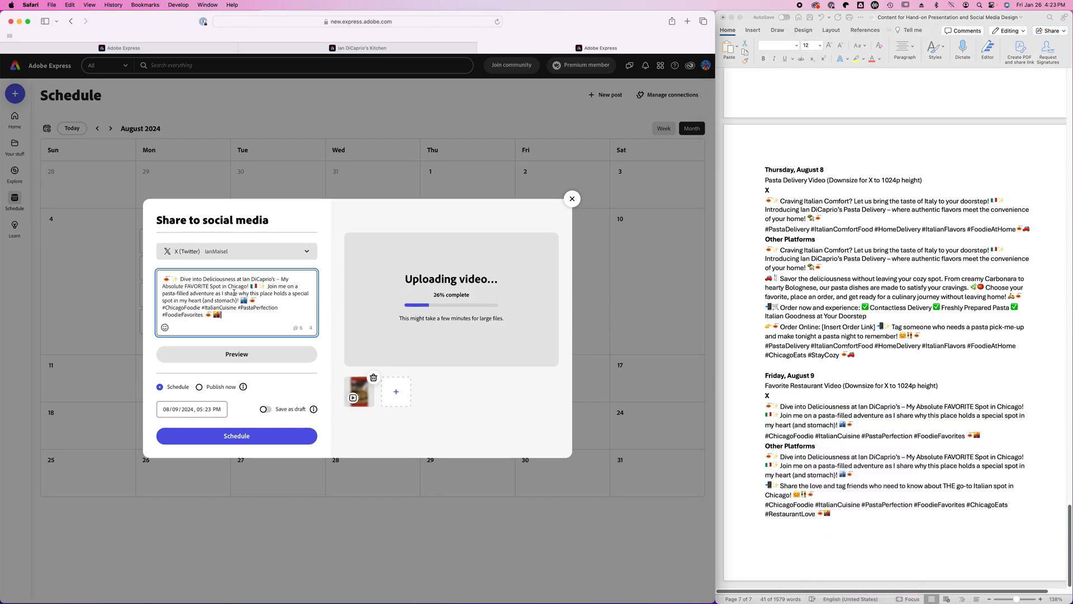
Step: Set the X post's time to 10:00 AM on 08/09/2024 and schedule it
left_click(201, 409)
type("10:0")
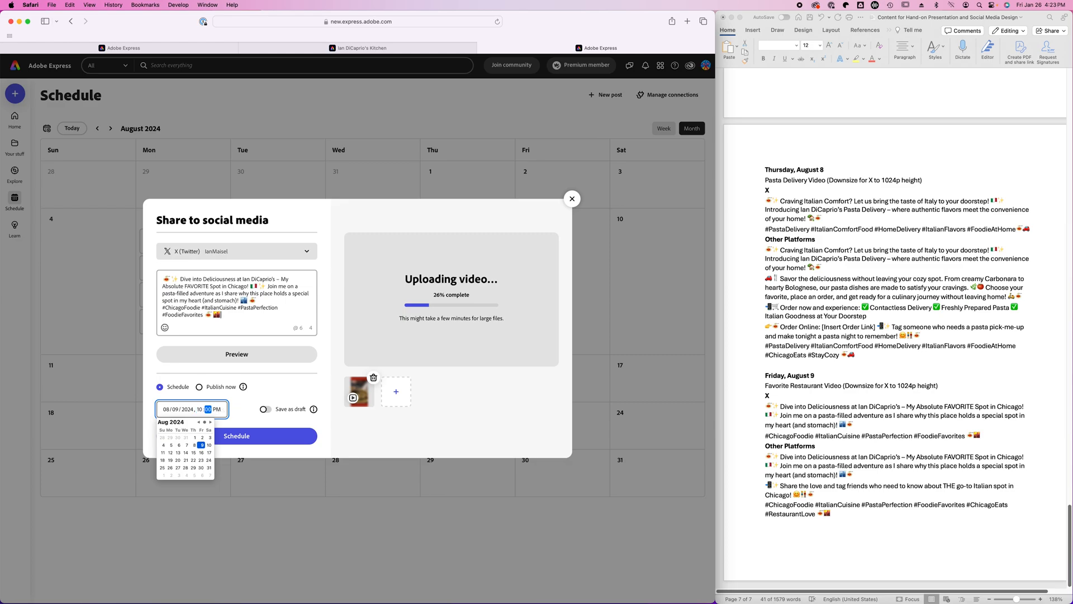
type("0")
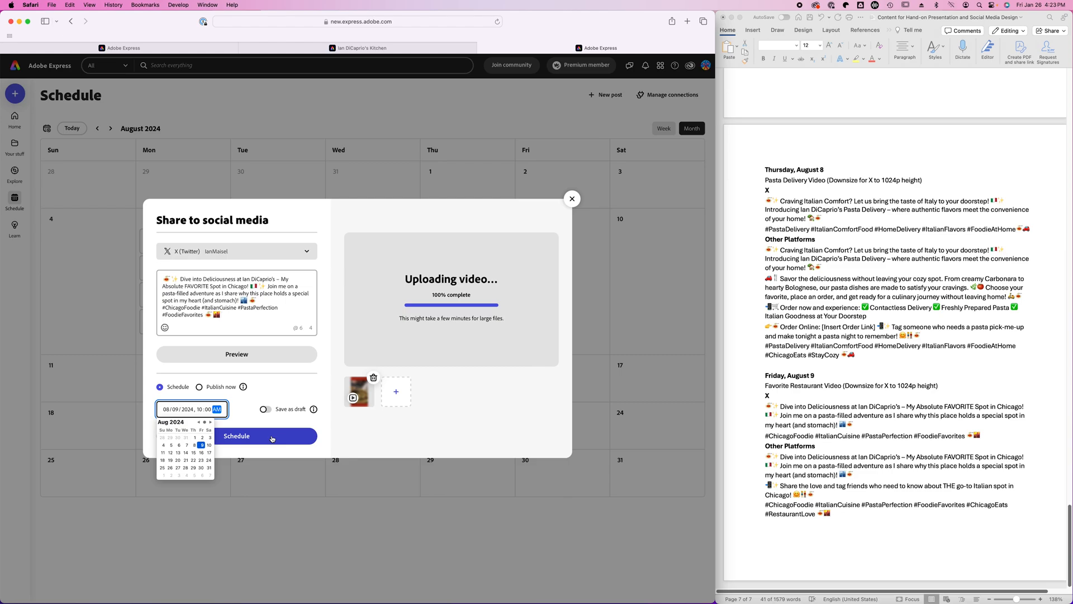
left_click(272, 438)
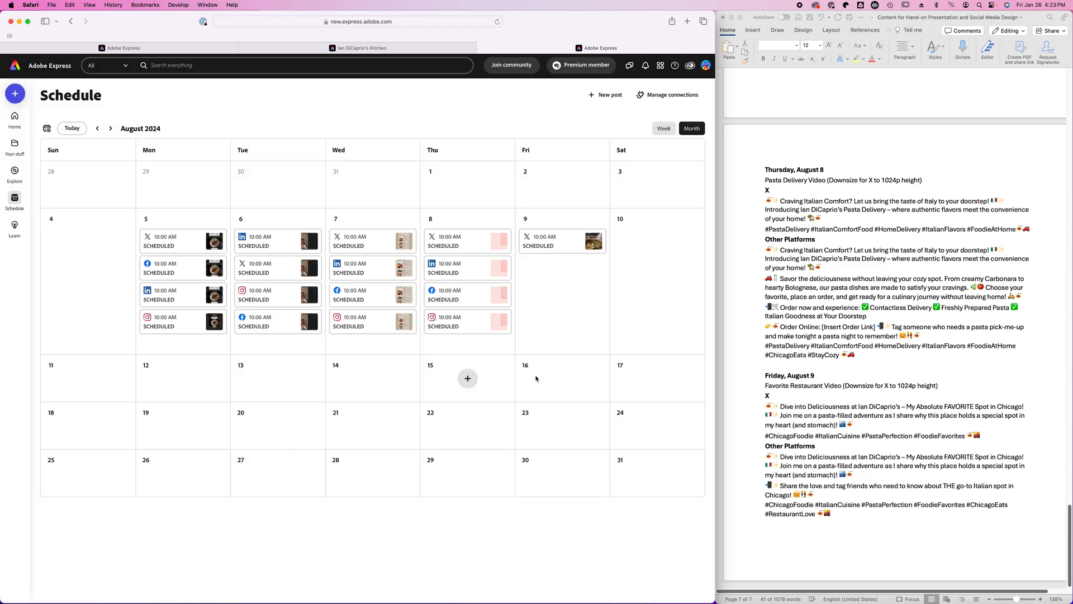
Step: Create a second post on Friday, August 9 and choose Facebook, Instagram and LinkedIn as its channels
left_click(562, 263)
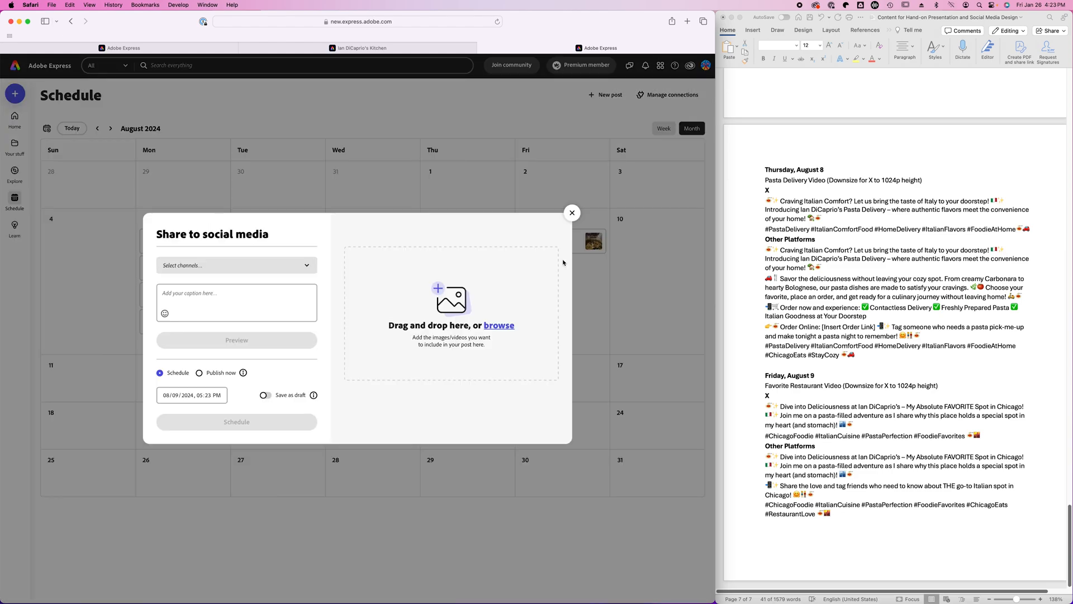
left_click(246, 263)
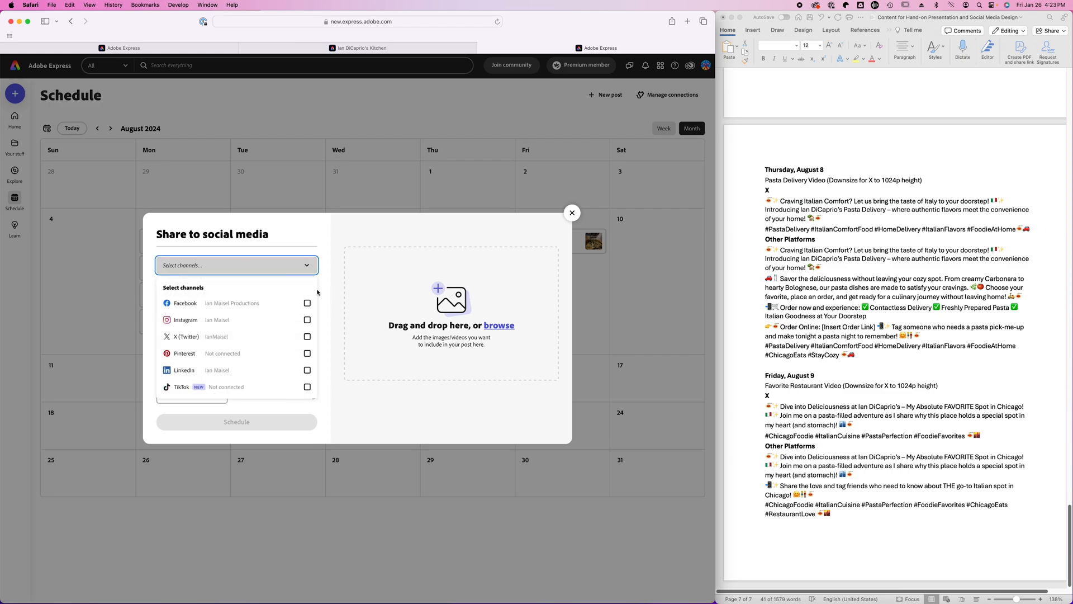
left_click(307, 303)
left_click(306, 320)
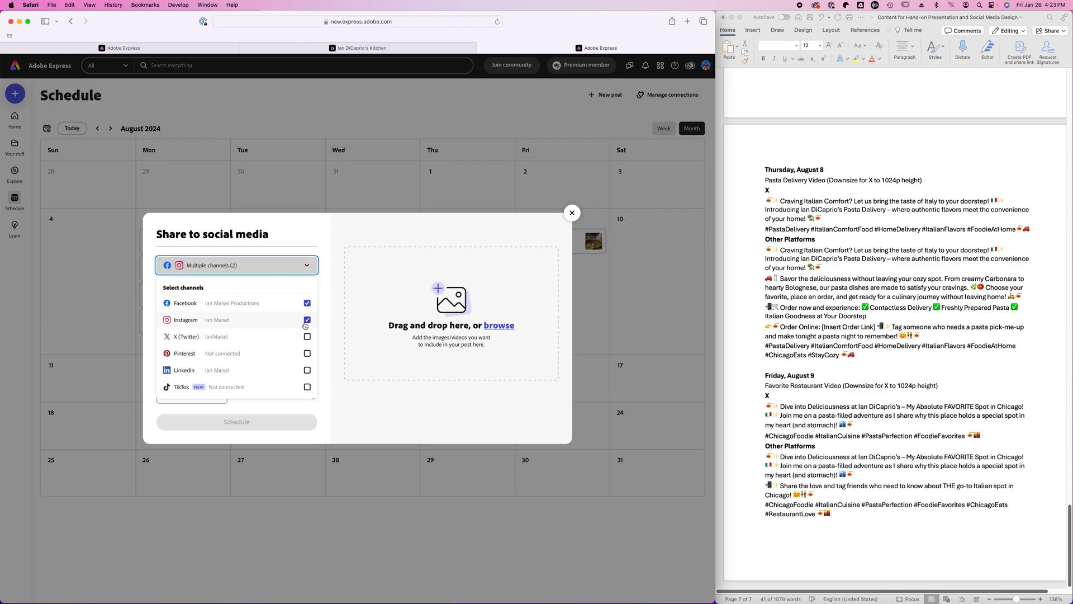
left_click(307, 370)
left_click(497, 329)
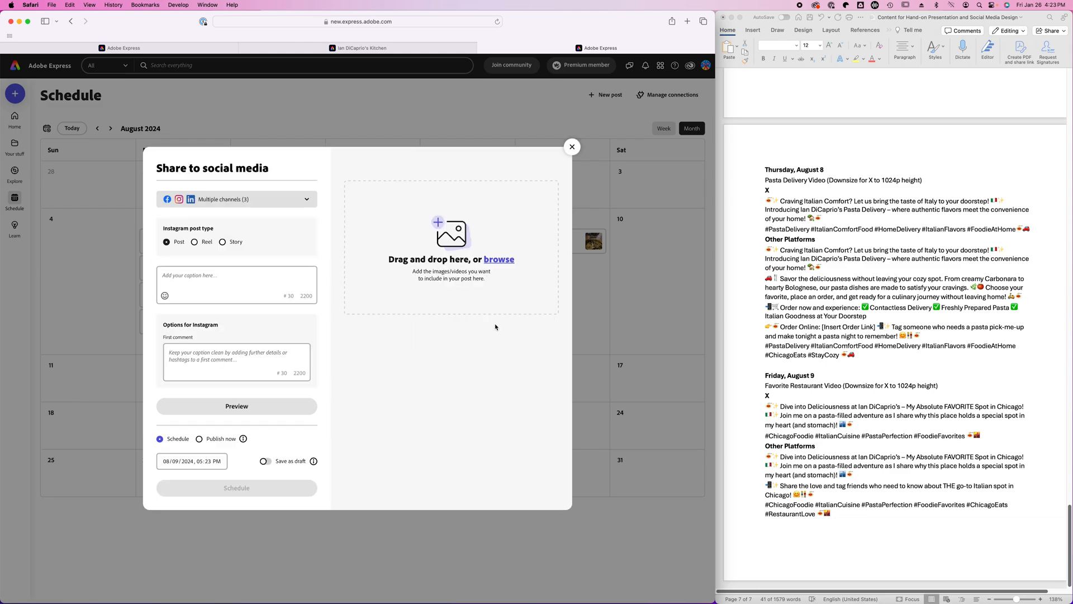
Step: Attach the page of the Fave Restaurant file to the multi-channel post
left_click(504, 261)
scroll(279, 339, "down", 2)
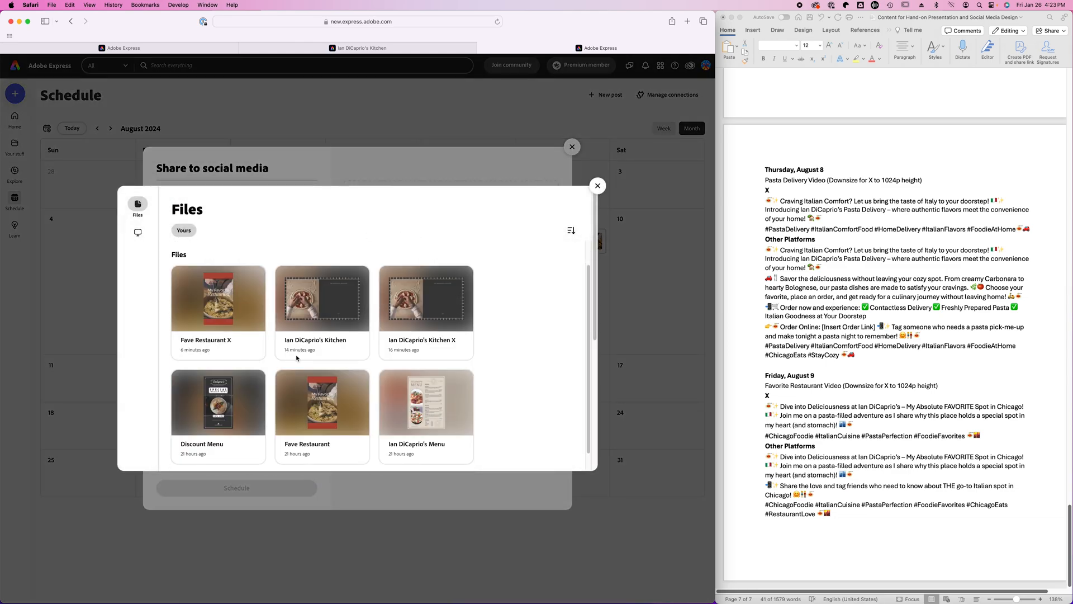
left_click(322, 407)
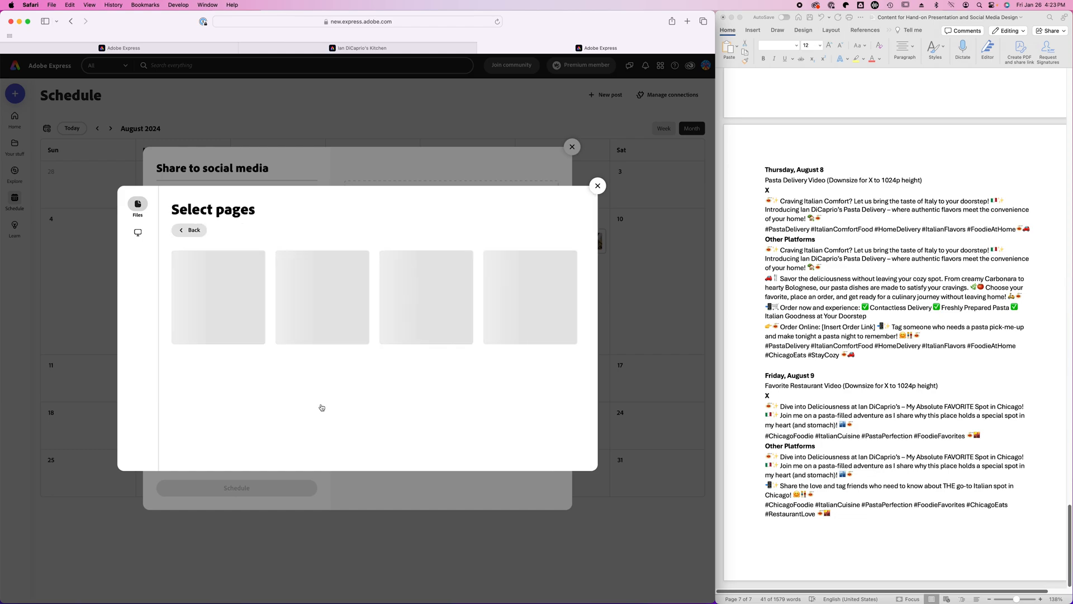
left_click(578, 462)
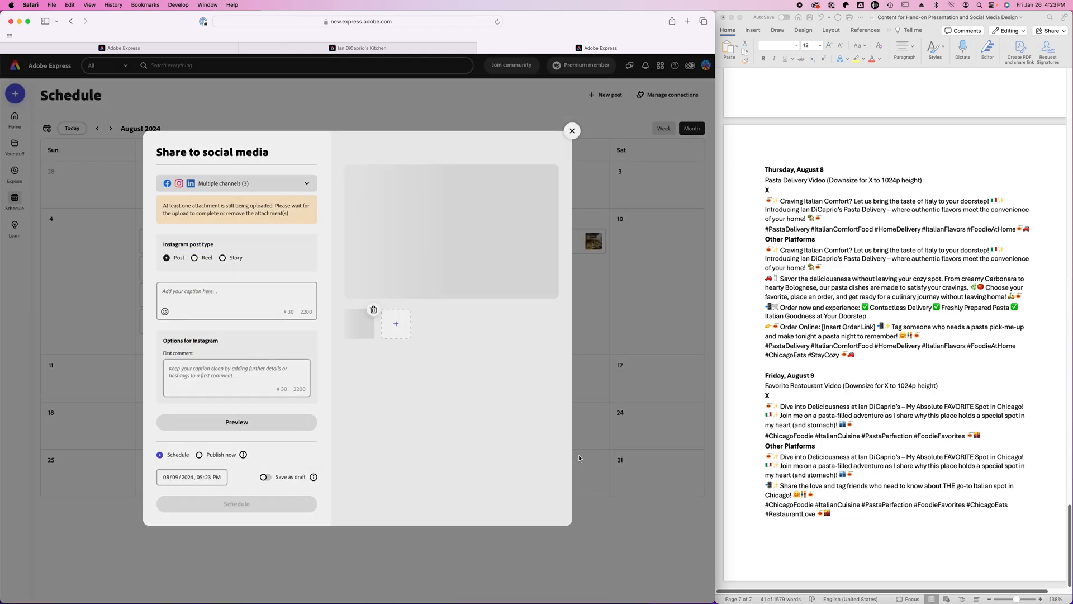
Step: Copy the August 9 Other Platforms caption from the Word content calendar into the post and set the Instagram post type to Reel
left_click_drag(766, 407, 984, 436)
left_click_drag(850, 513, 765, 457)
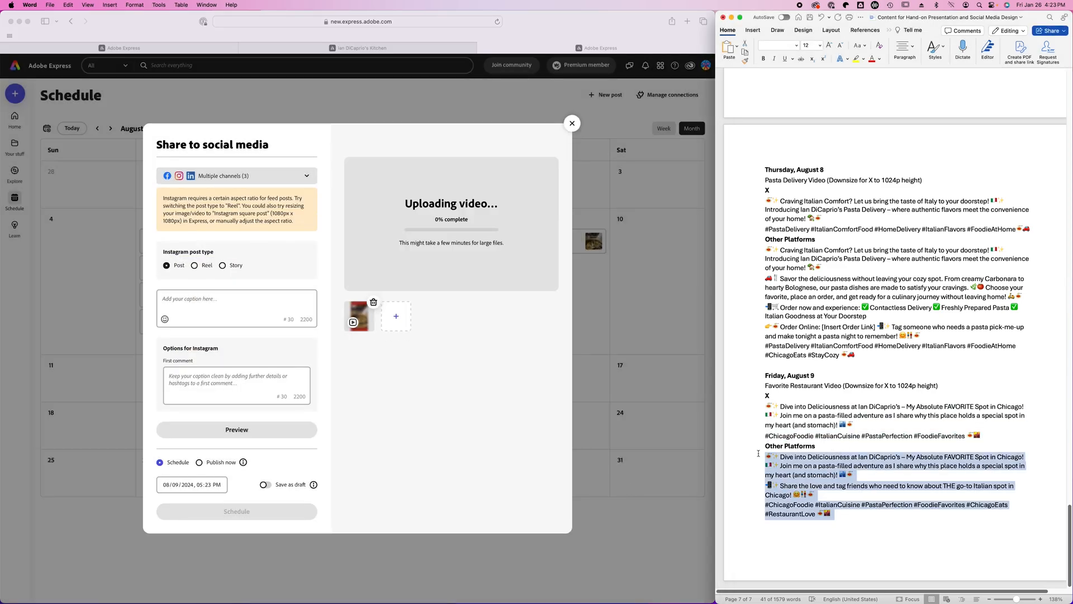
left_click(212, 299)
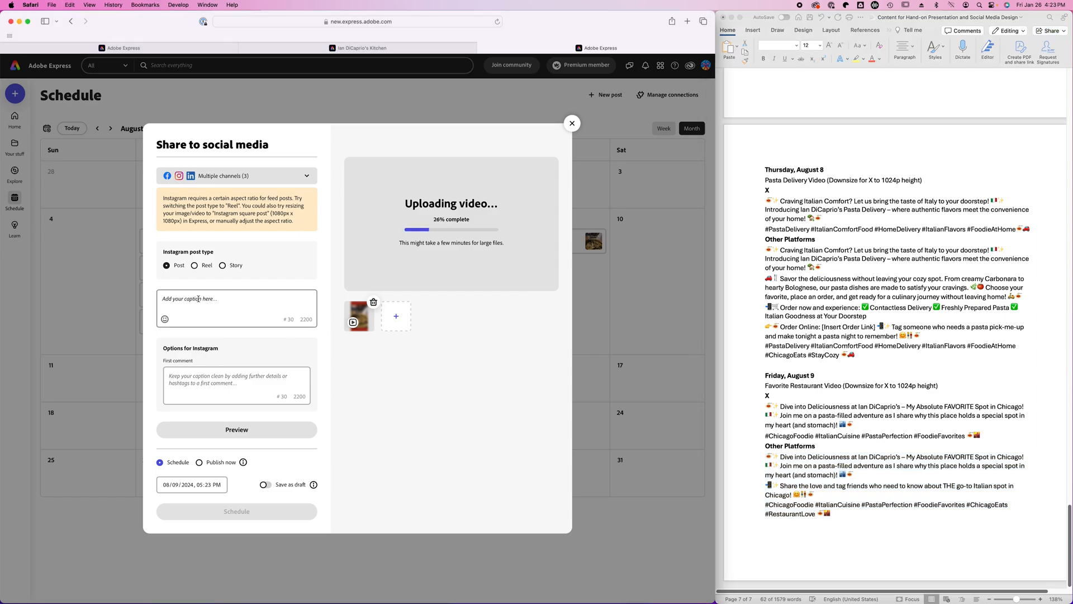
key("super+v")
left_click(194, 244)
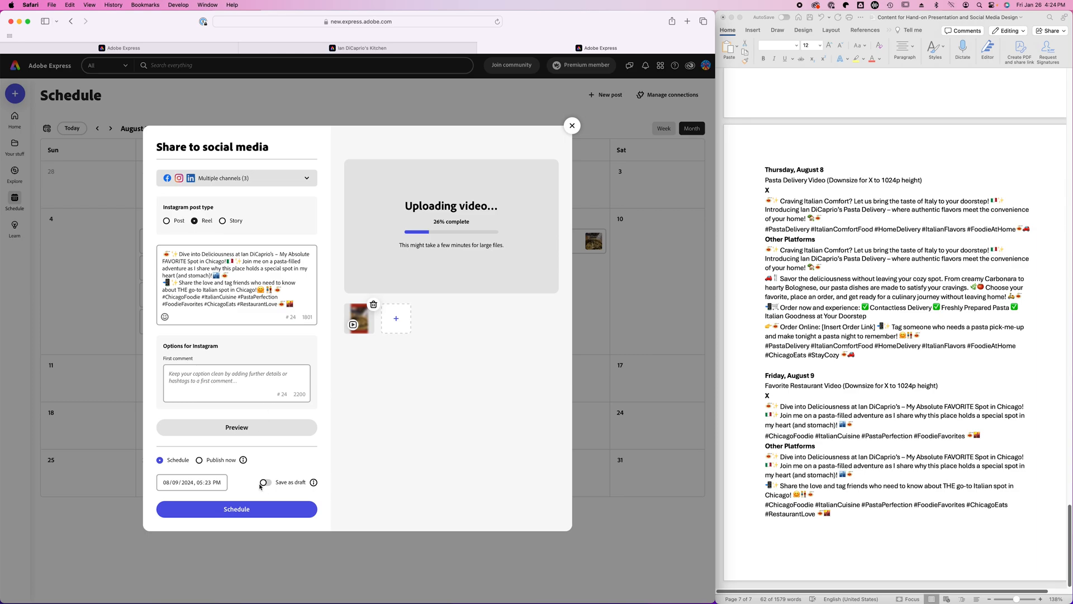
Step: Set the multi-channel post's time to 10:00 AM on 08/09/2024 and schedule it once the video has uploaded
left_click(222, 483)
key("Tab")
type("00")
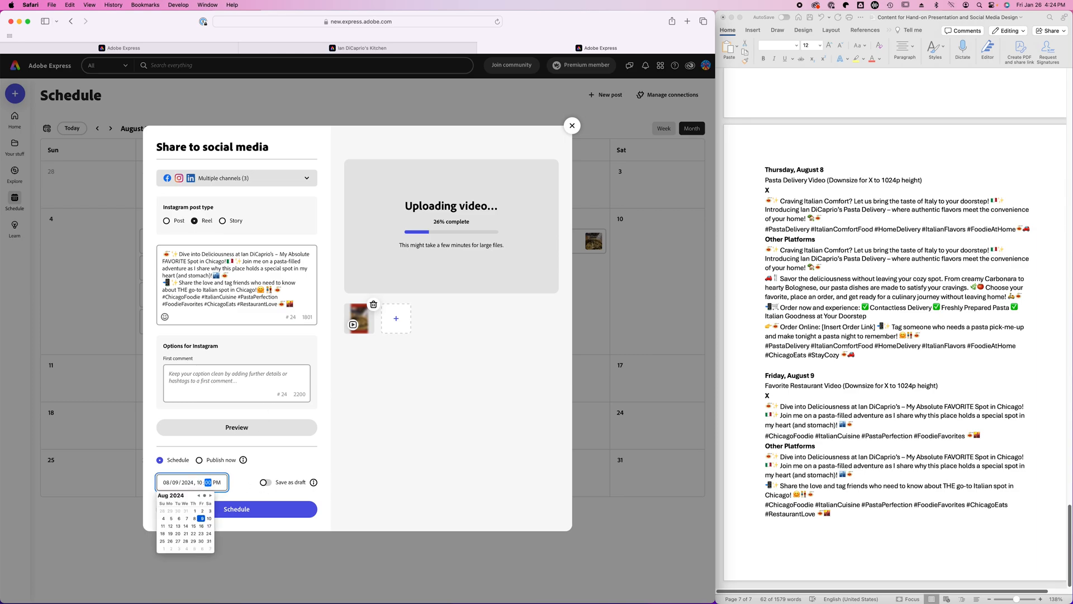
key("Tab")
left_click(435, 412)
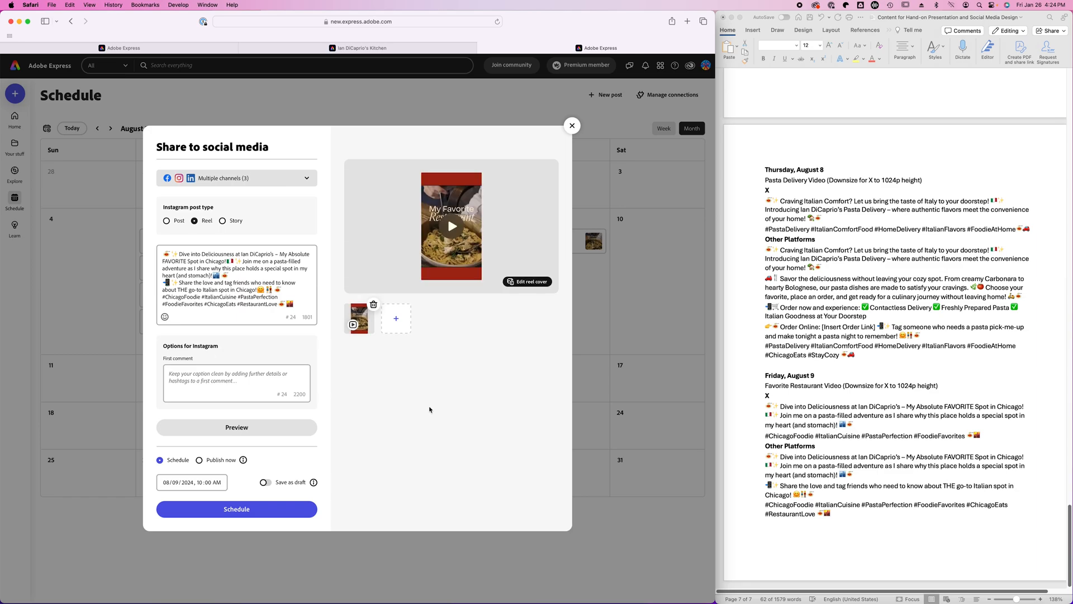
left_click(280, 509)
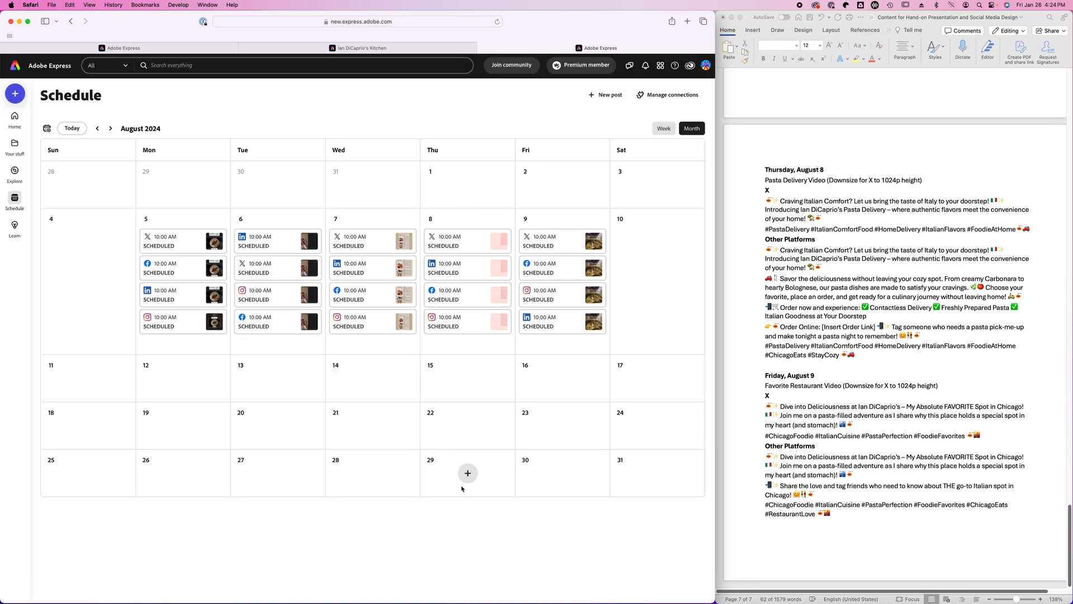